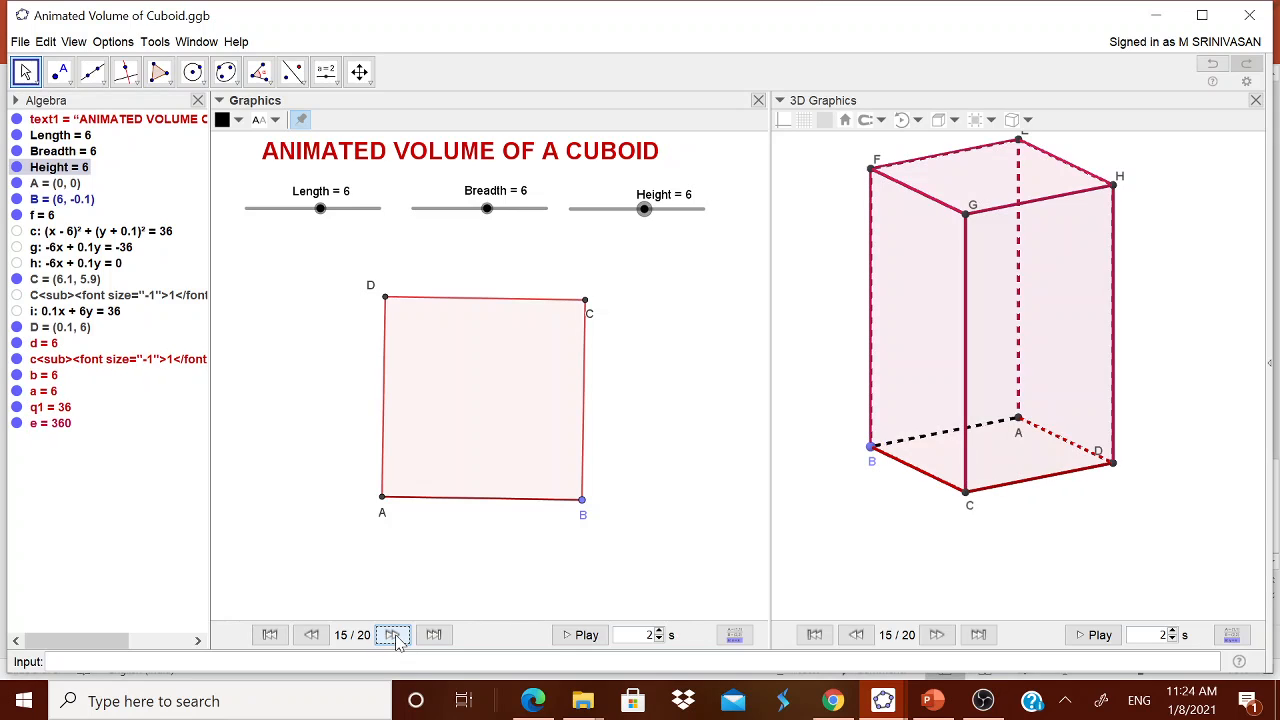
Step: Advance the finished cuboid worksheet's construction to step 20, trying the Height slider at 10 and at 4
left_click(393, 636)
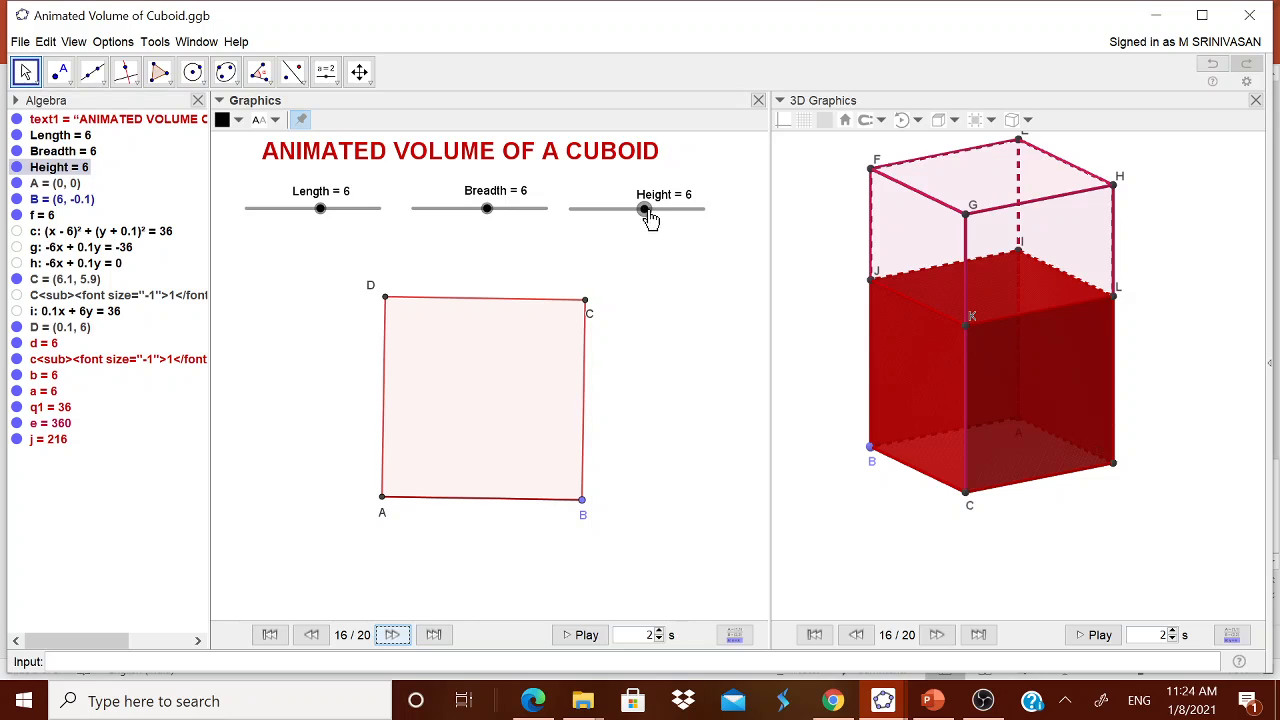
left_click_drag(646, 212, 706, 209)
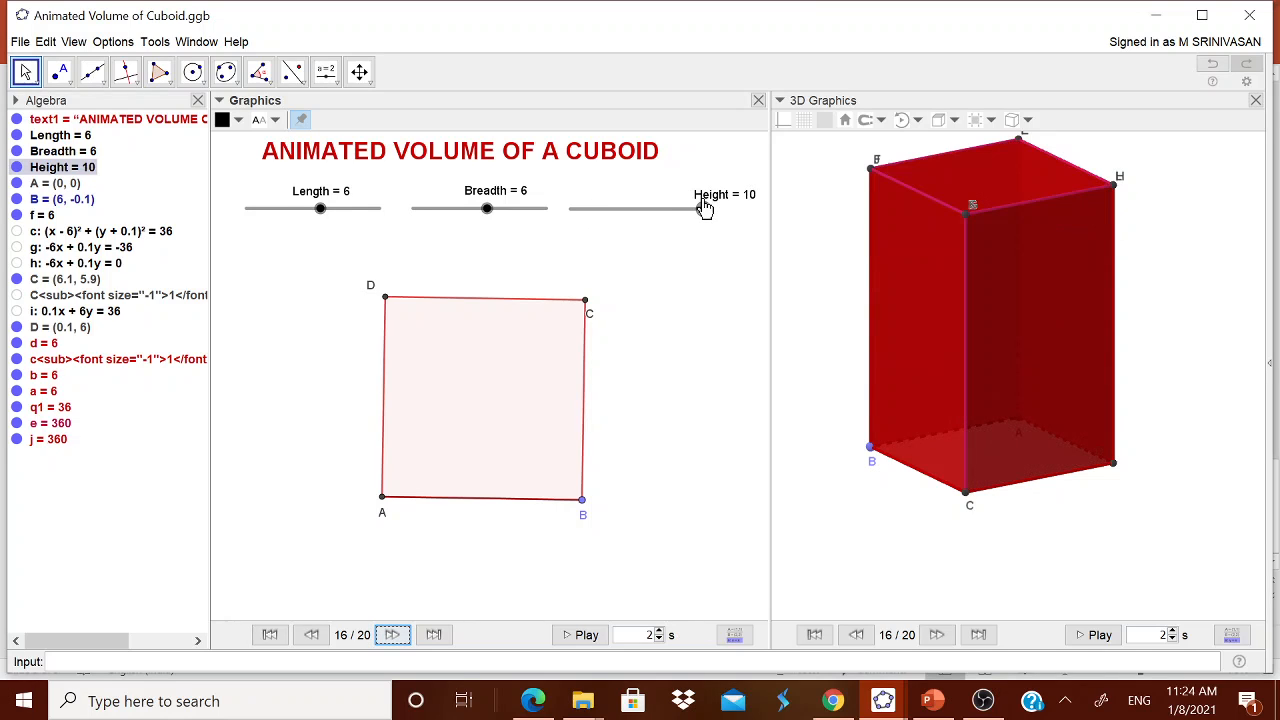
left_click(392, 634)
left_click(392, 634)
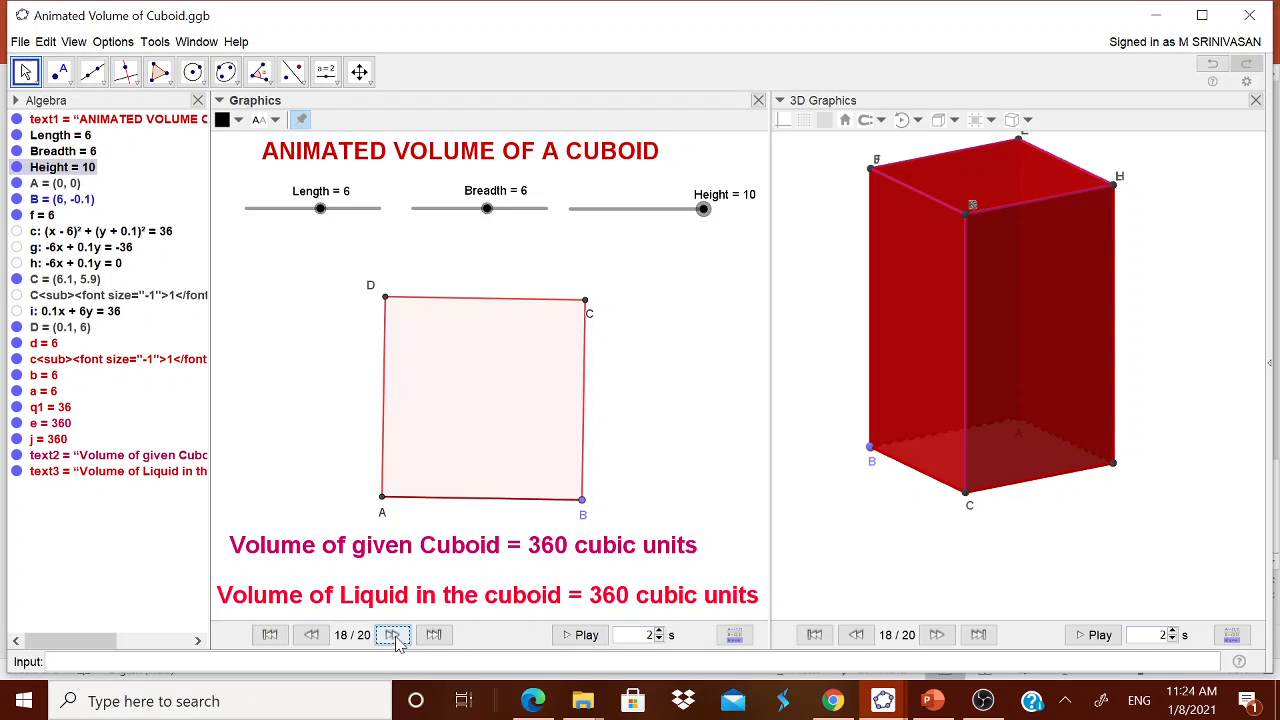
left_click(392, 634)
left_click(392, 634)
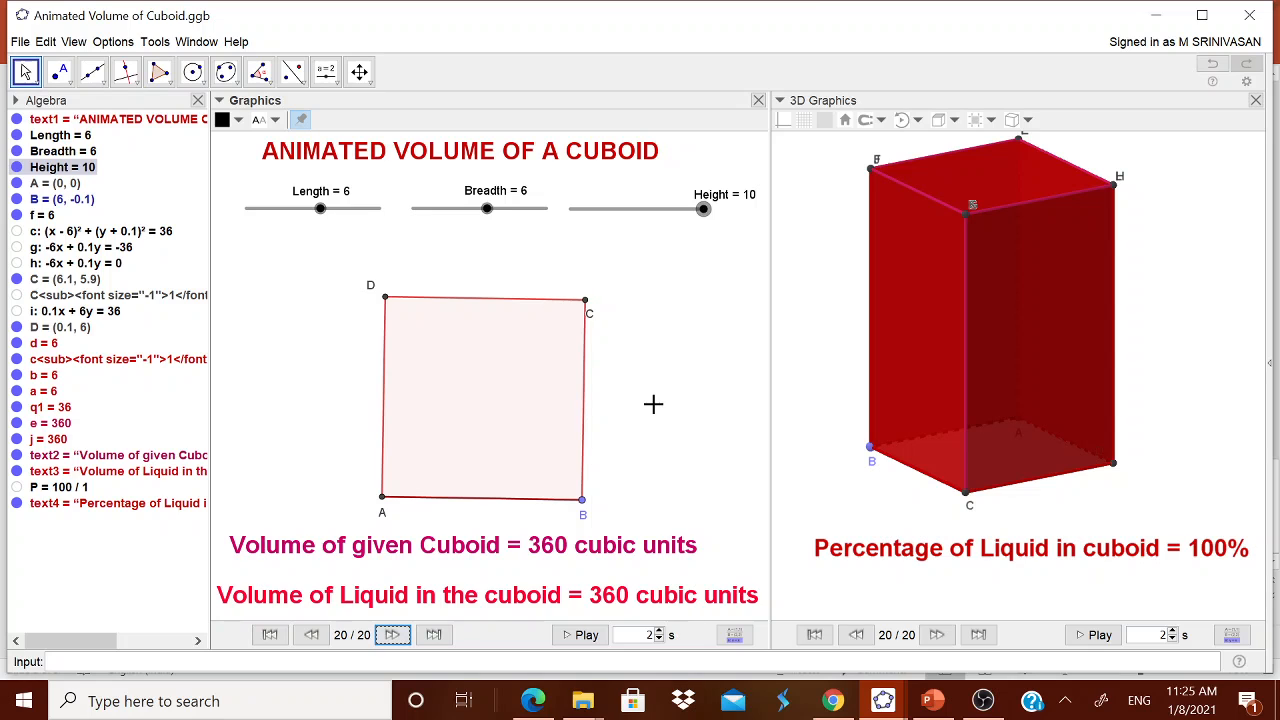
left_click_drag(703, 208, 614, 209)
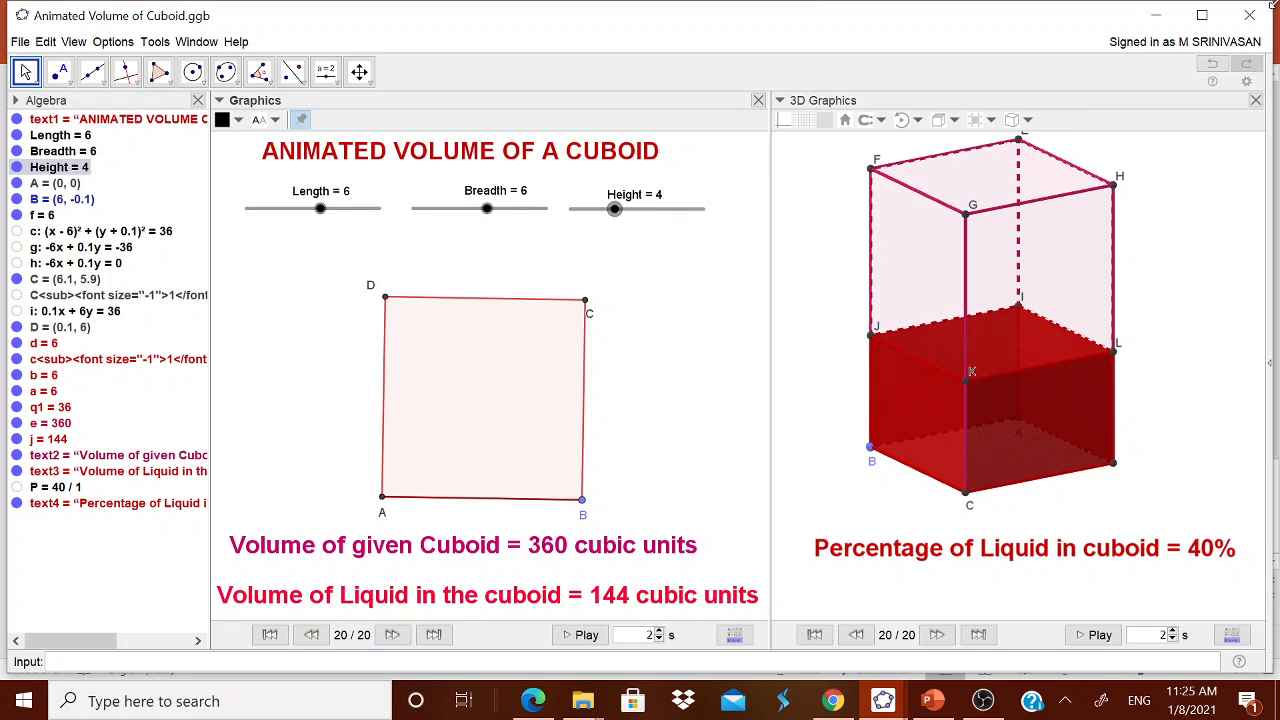
Step: Minimize the finished cuboid worksheet and switch to the blank GeoGebra Classic 5 window
left_click(1156, 15)
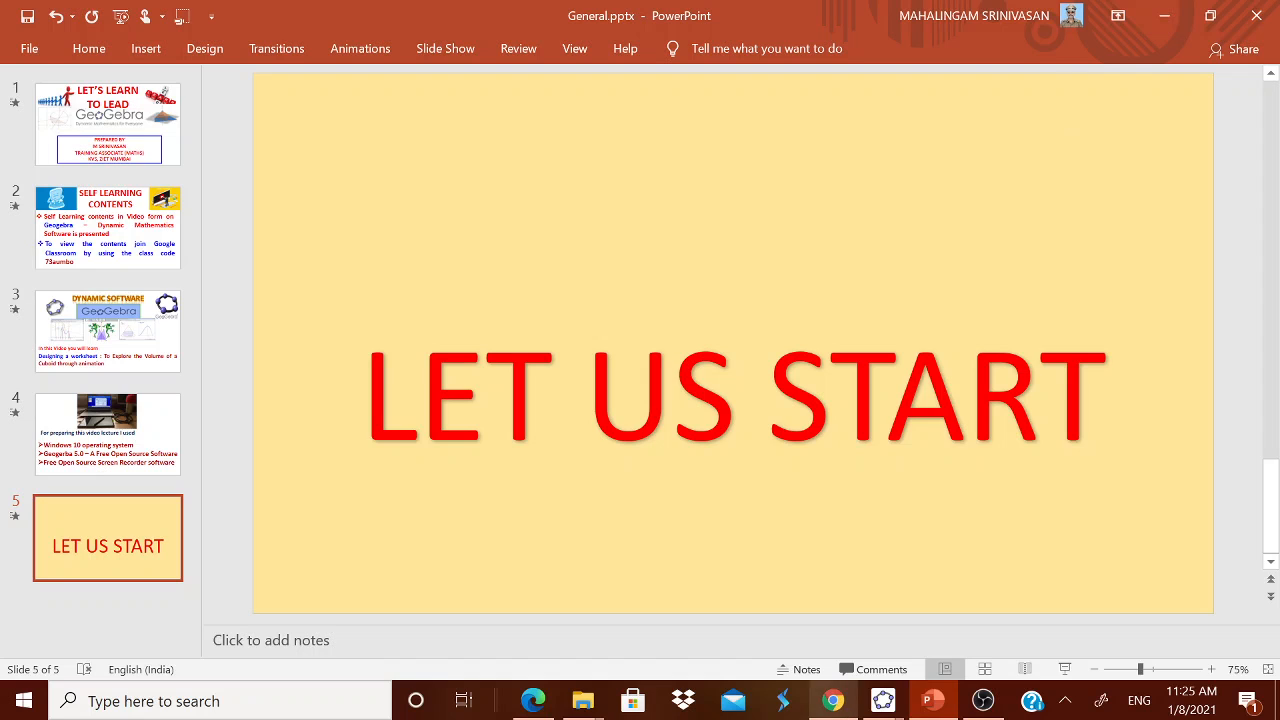
mouse_move(876, 705)
left_click(931, 651)
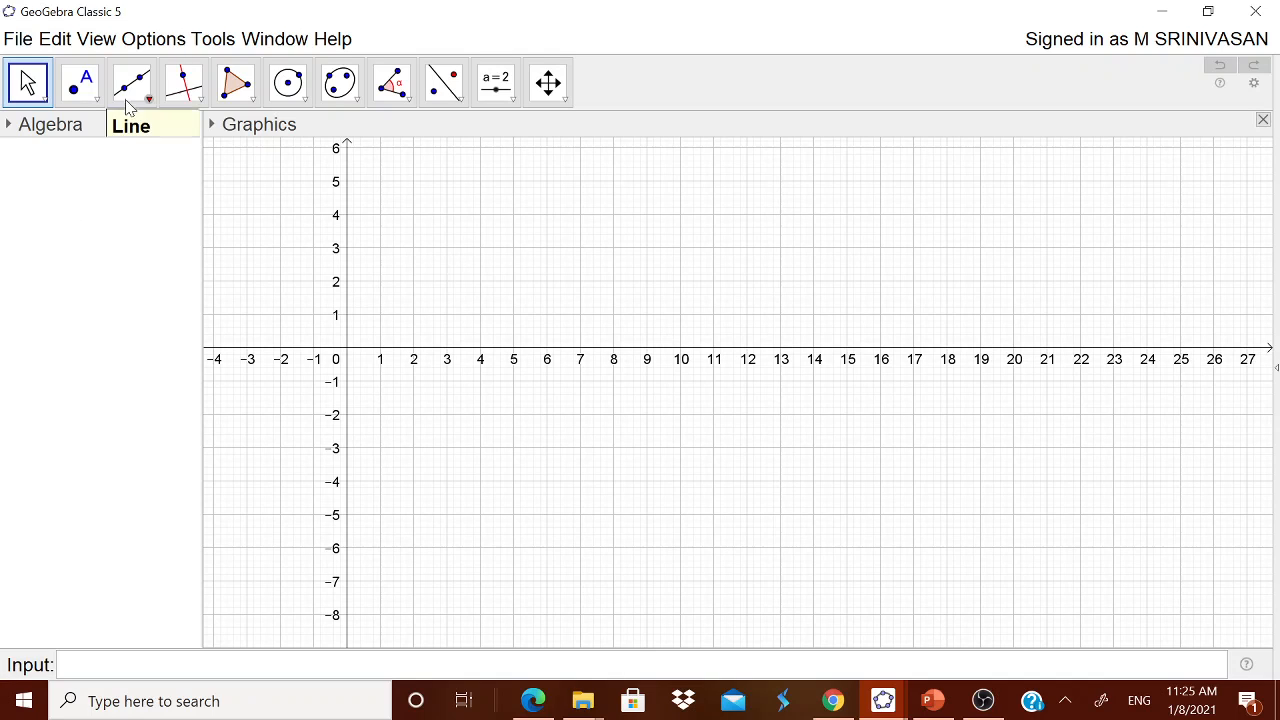
Step: Set the rounding to 1 decimal place and check the labeling option for new objects
left_click(160, 38)
mouse_move(186, 67)
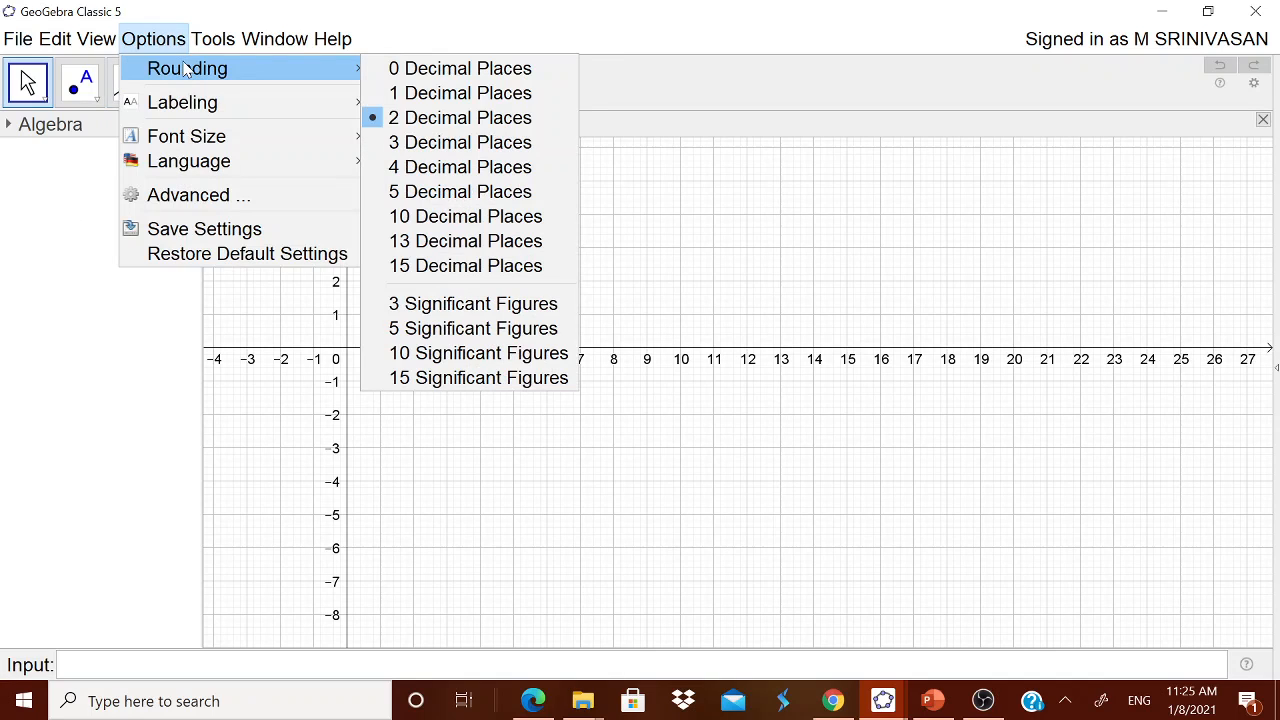
left_click(415, 93)
left_click(155, 38)
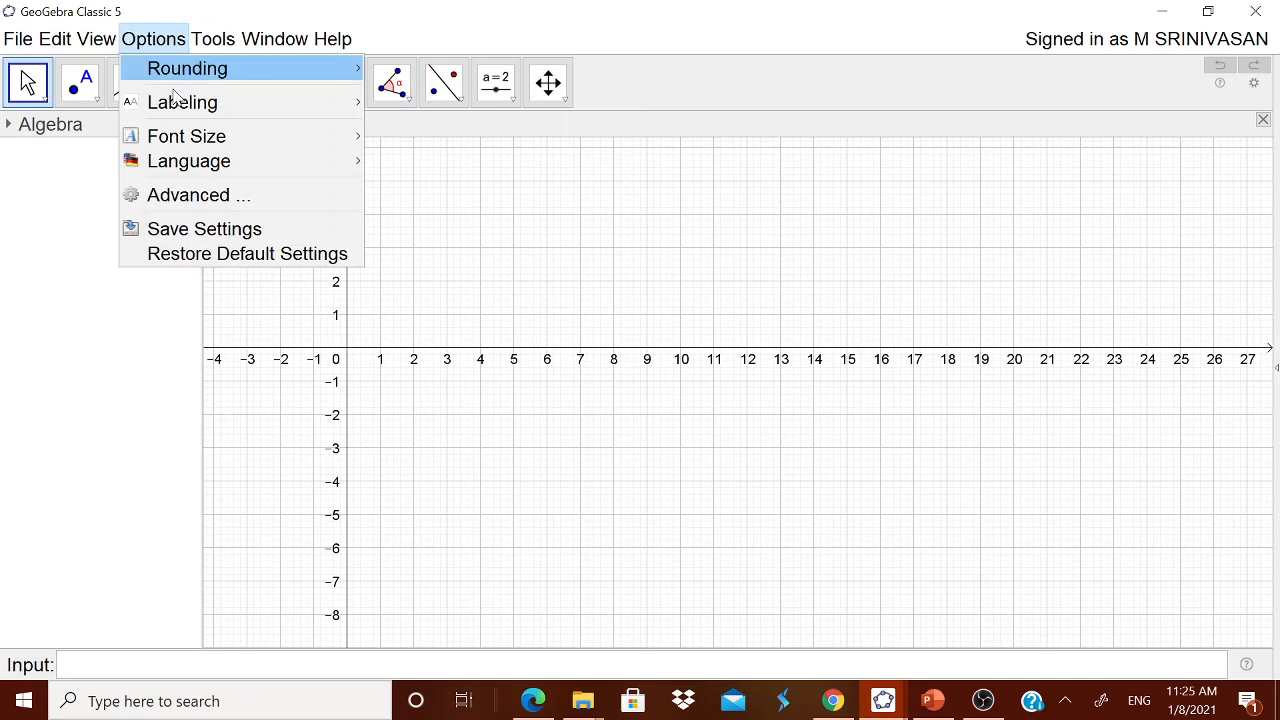
mouse_move(190, 108)
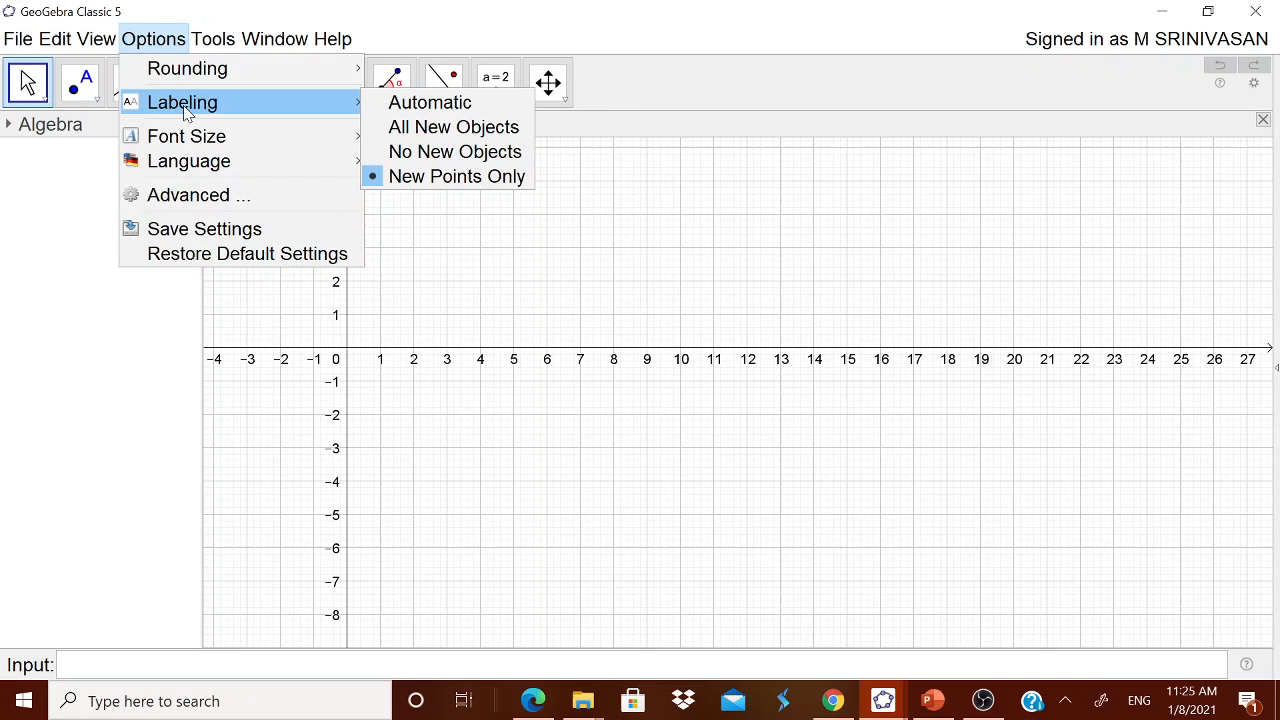
left_click(486, 31)
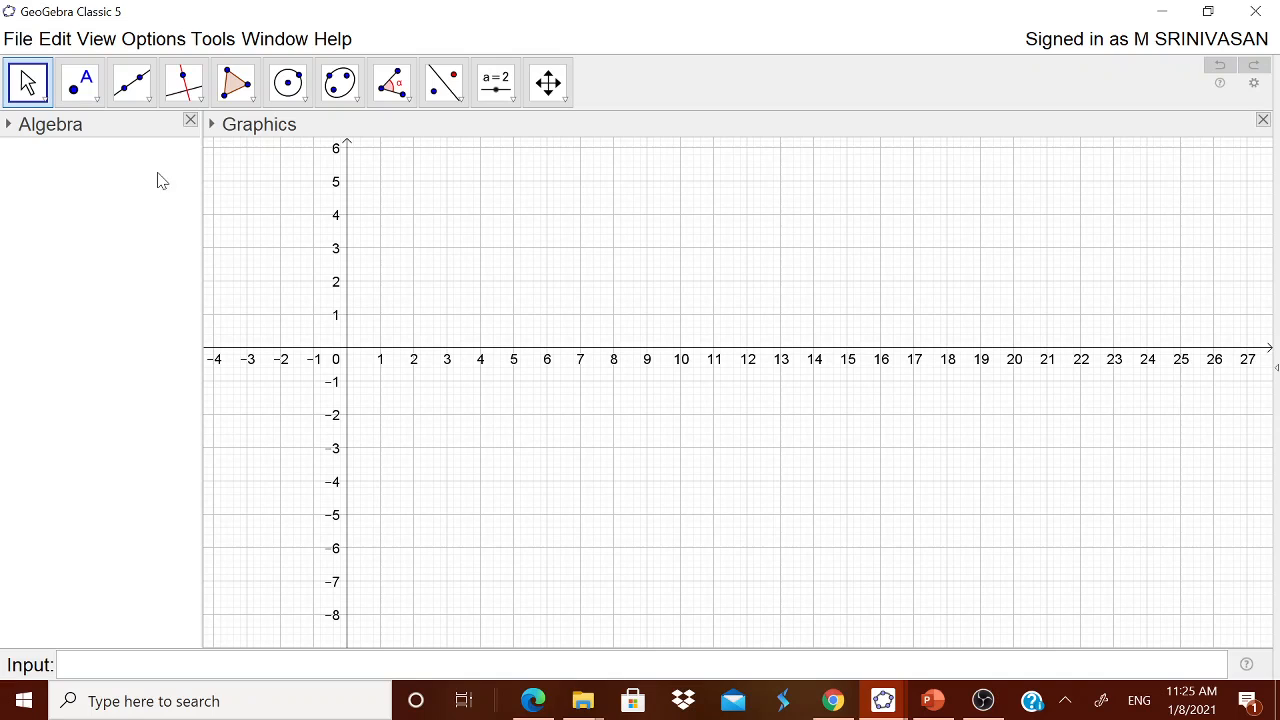
Step: Hide the axes and the grid in the Graphics view
left_click(212, 125)
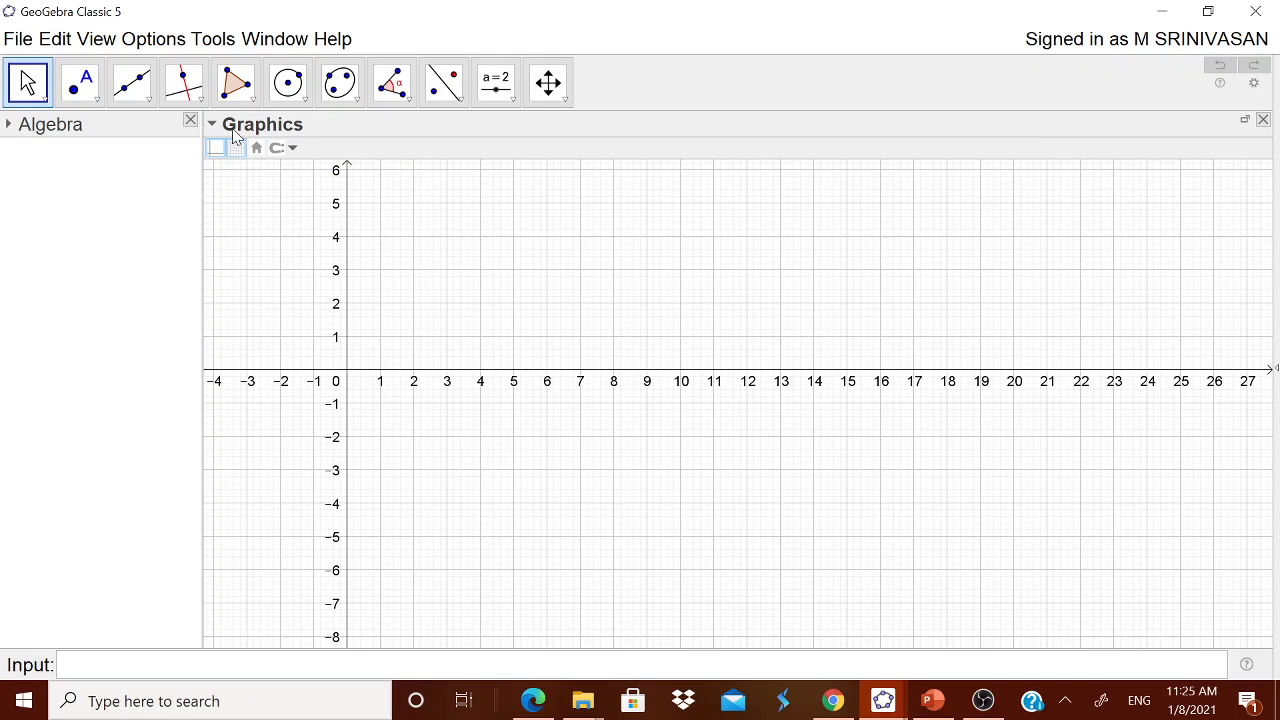
left_click(217, 152)
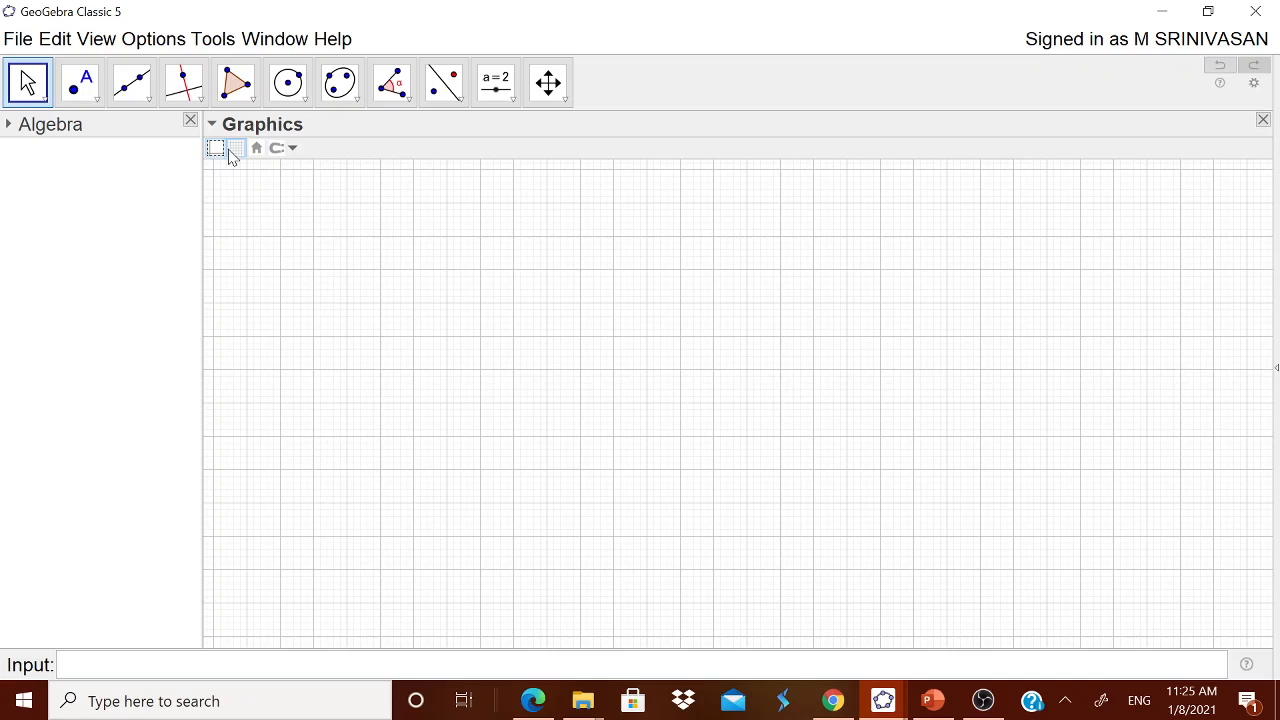
left_click(236, 150)
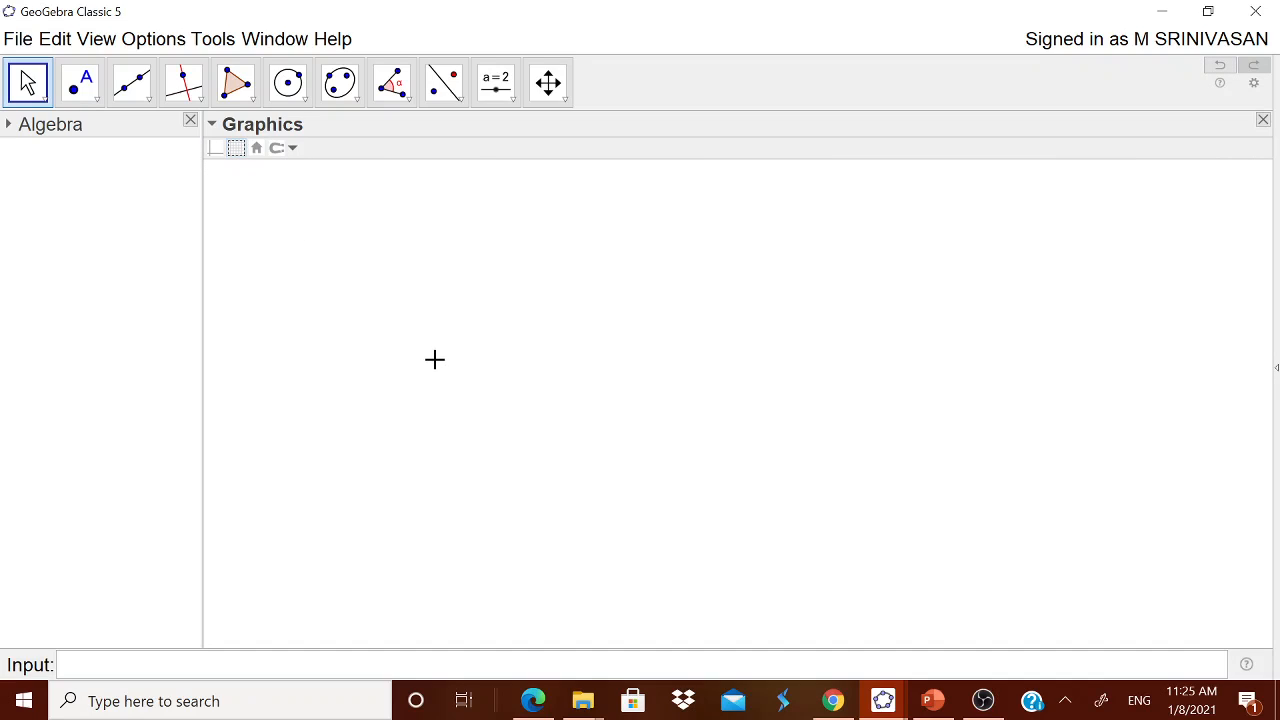
Step: Show the 3D Graphics view beside the Graphics view and widen the Graphics view slightly
left_click(99, 40)
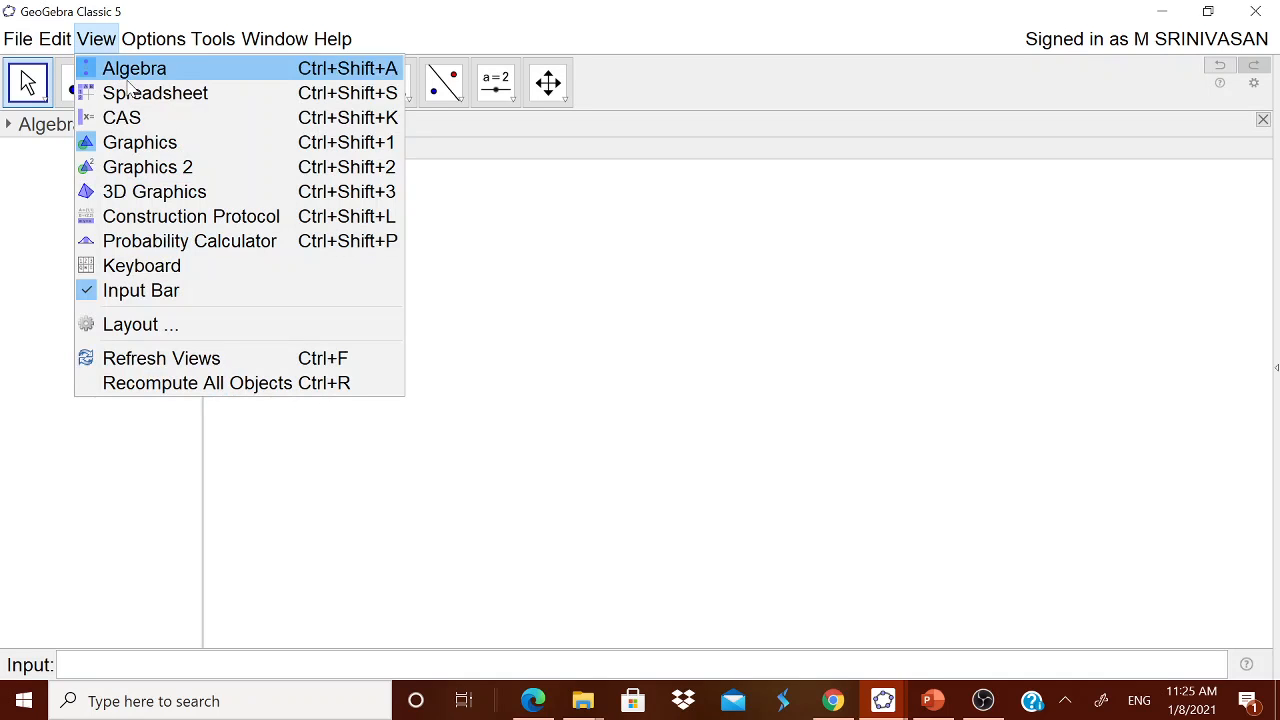
left_click(209, 188)
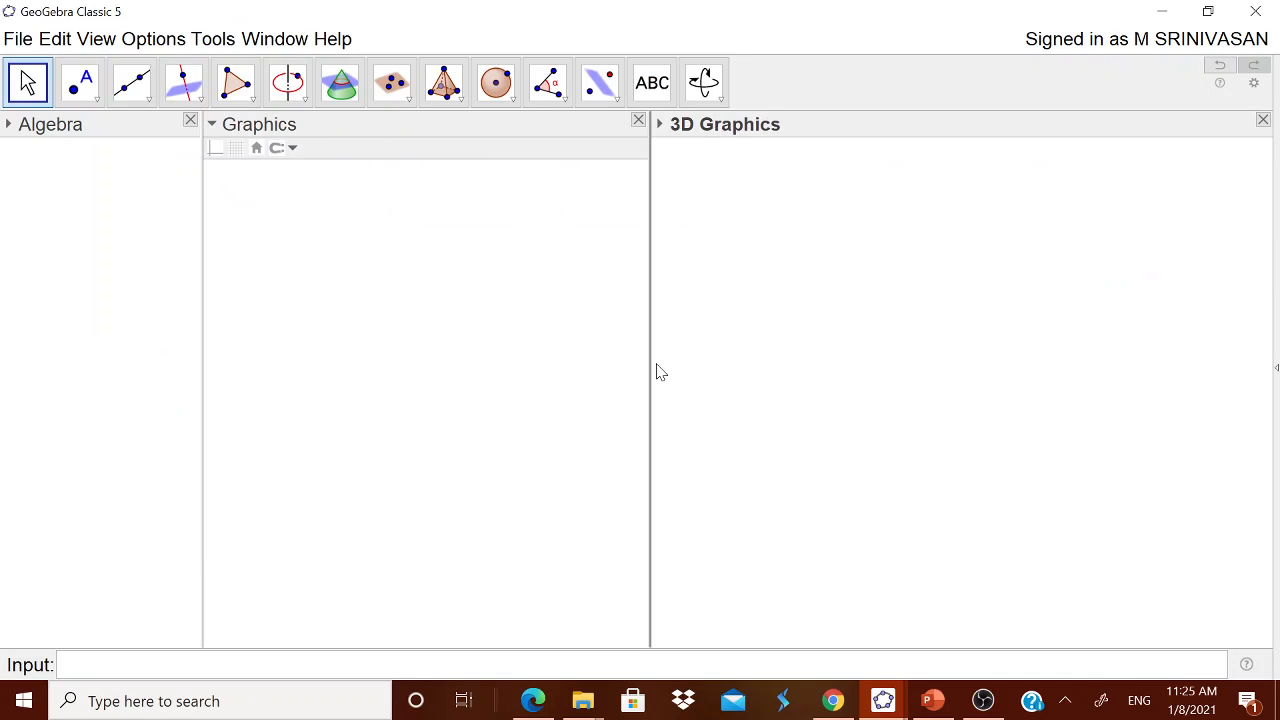
left_click_drag(650, 367, 681, 367)
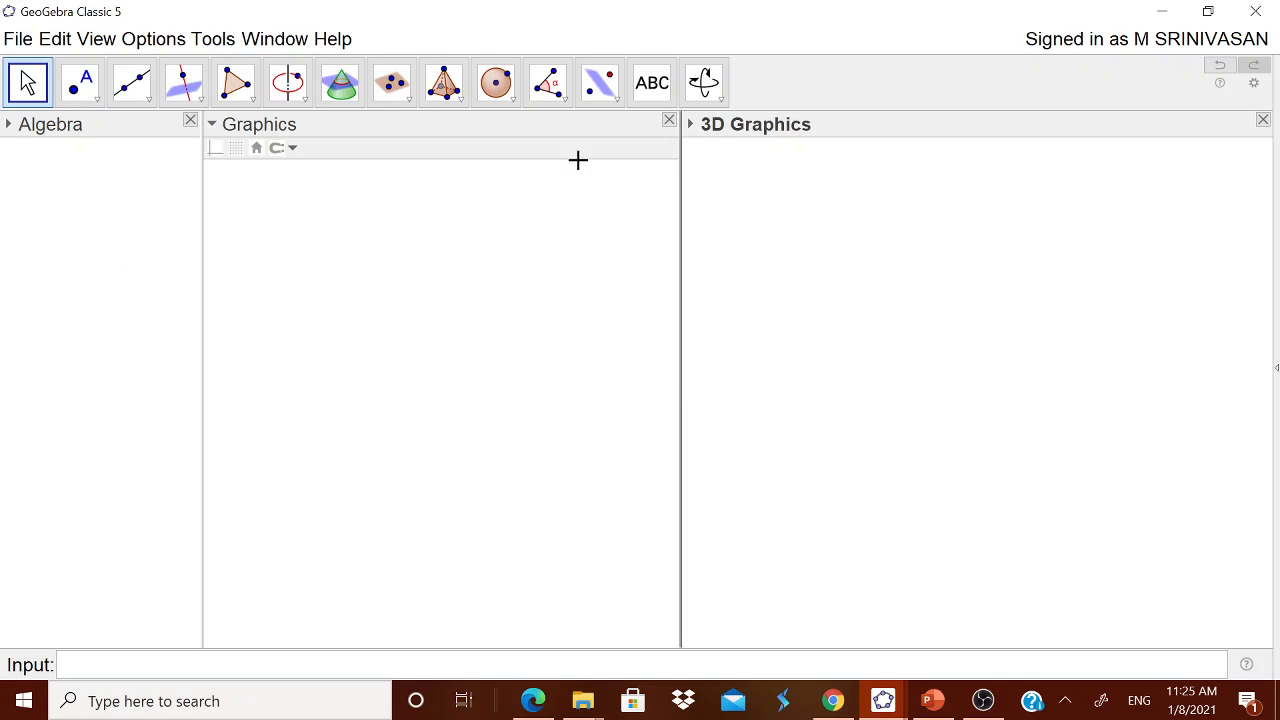
left_click(456, 281)
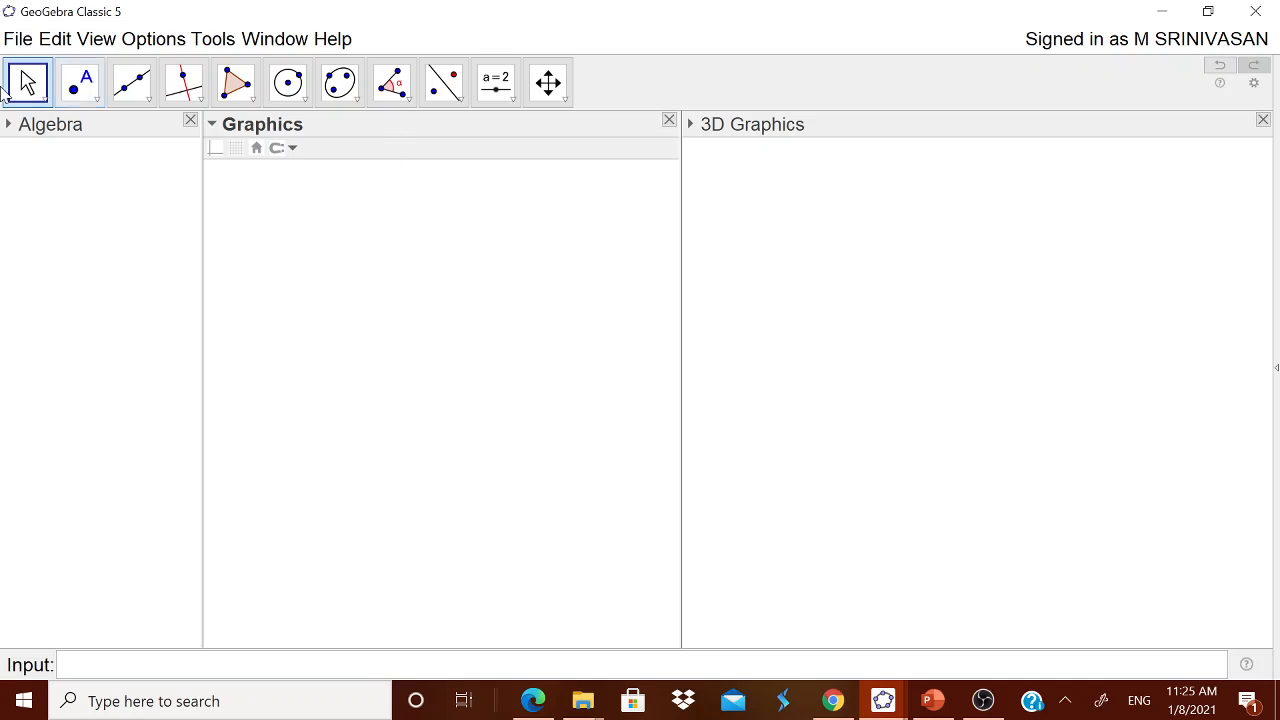
left_click(952, 305)
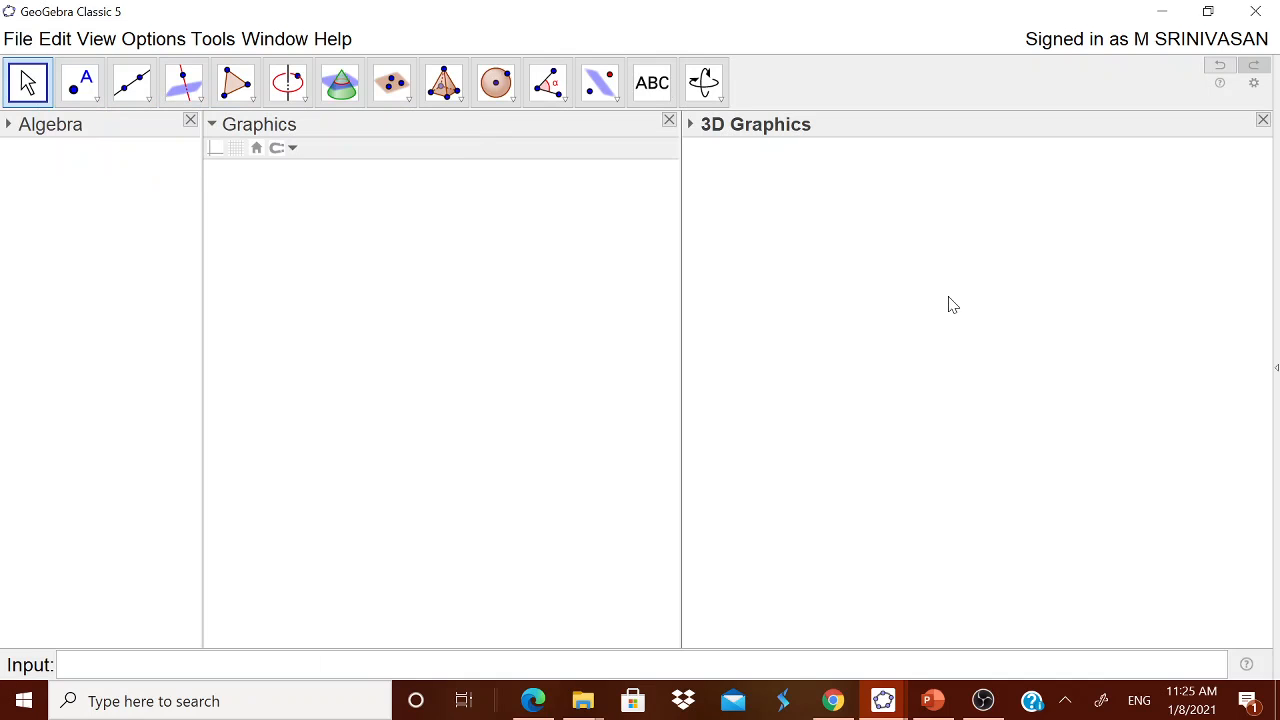
left_click(431, 312)
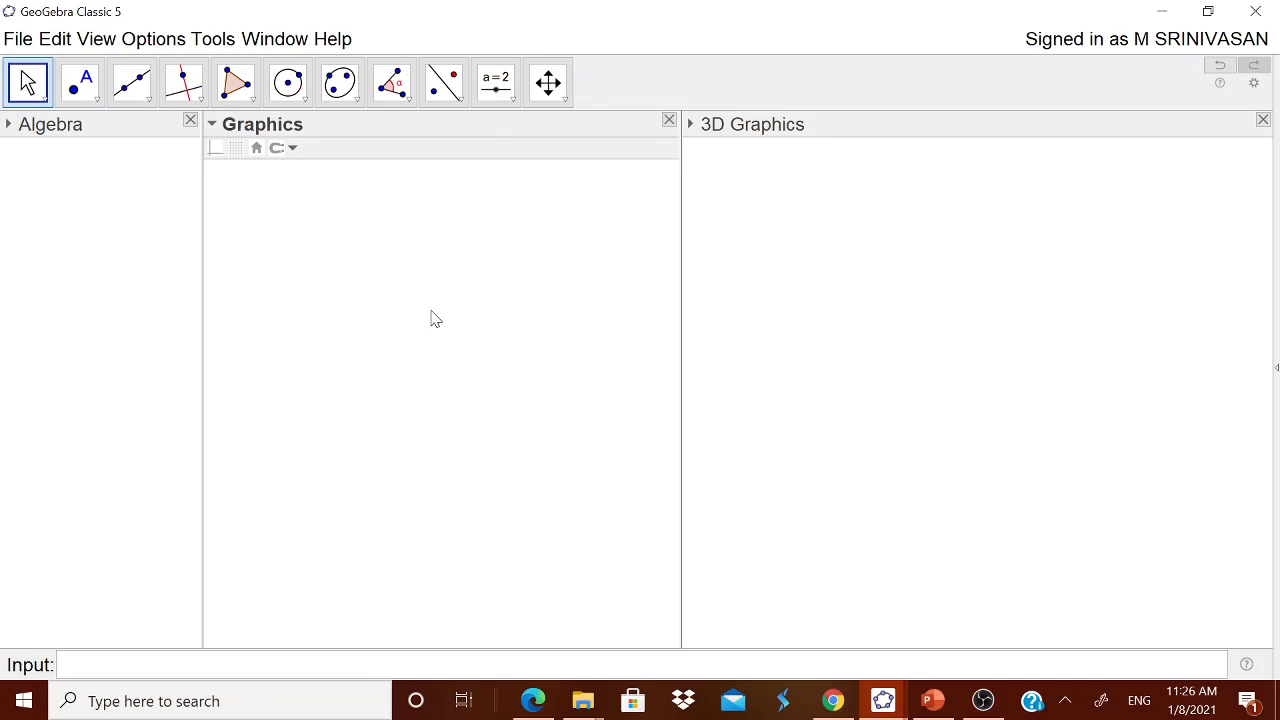
Step: Add the text "ANIMATED VOLUME OF CUBOID" to the Graphics view and place it centrally near the view's upper edge
left_click(514, 99)
left_click(536, 173)
left_click(505, 209)
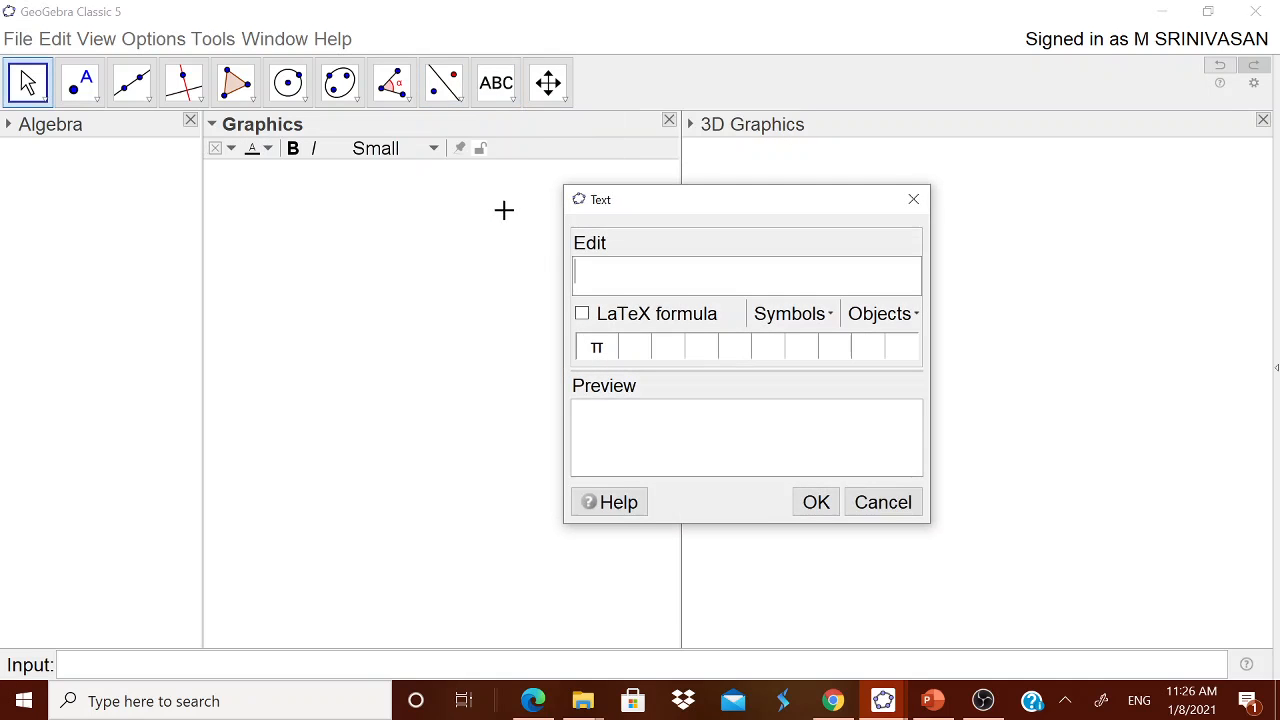
type("AN9MA")
key("BackSpace")
key("BackSpace")
key("BackSpace")
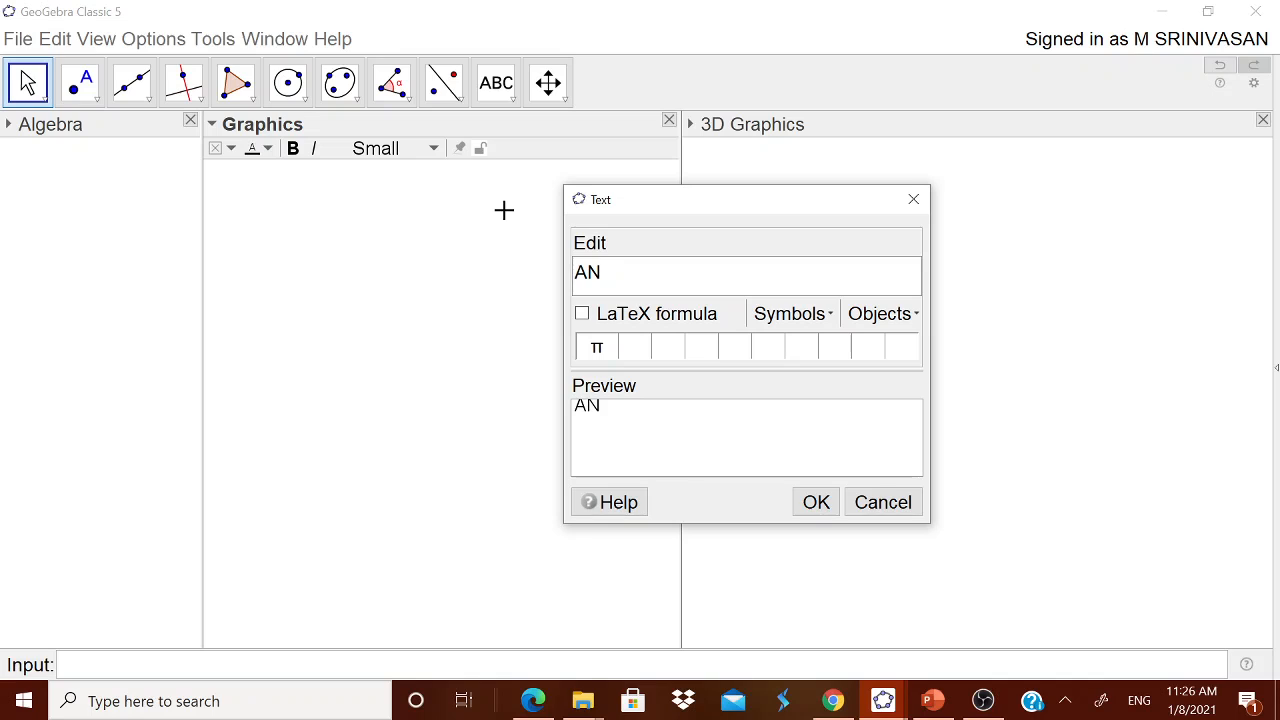
type("IMATED")
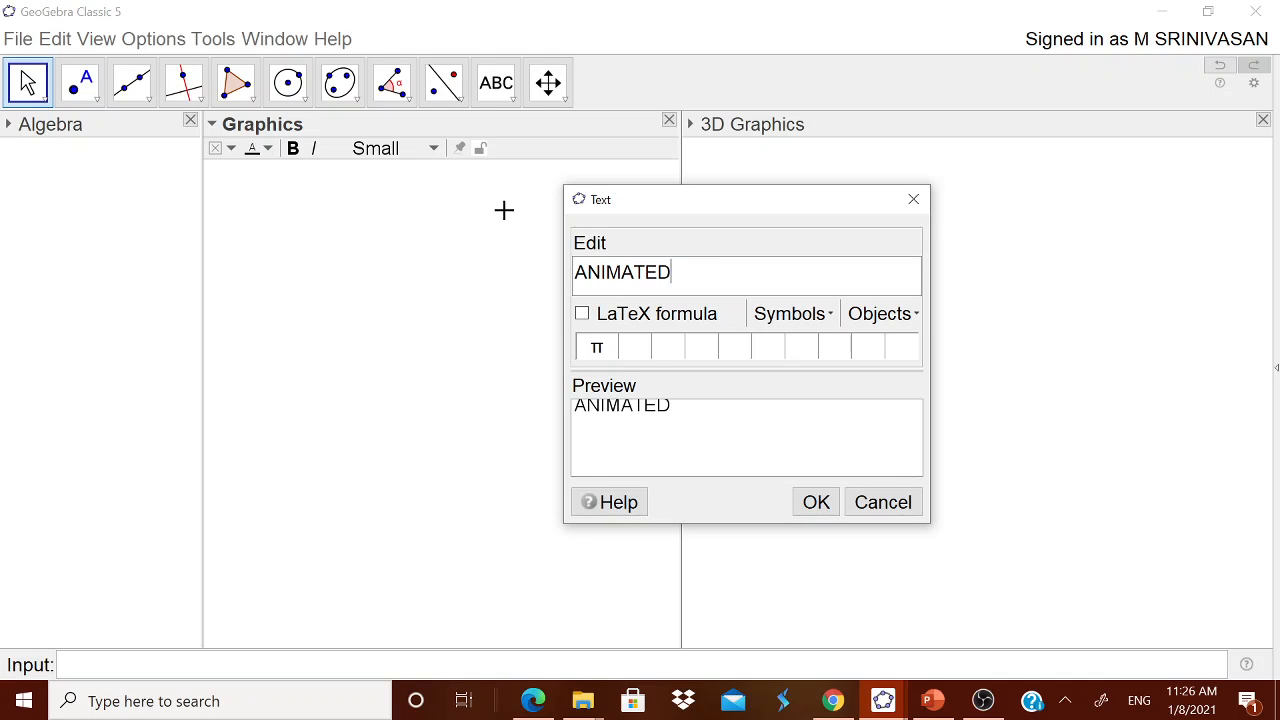
type(" VOLUME OF CUB")
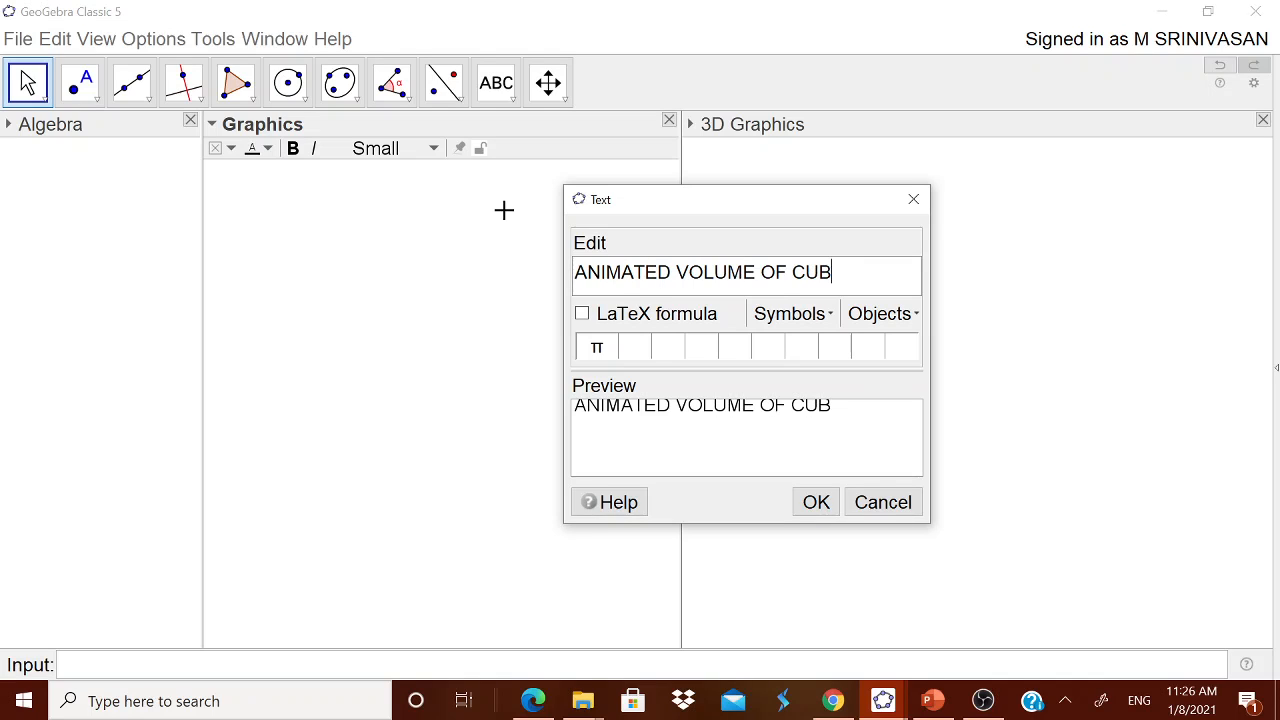
type("L")
key("BackSpace")
type("OID")
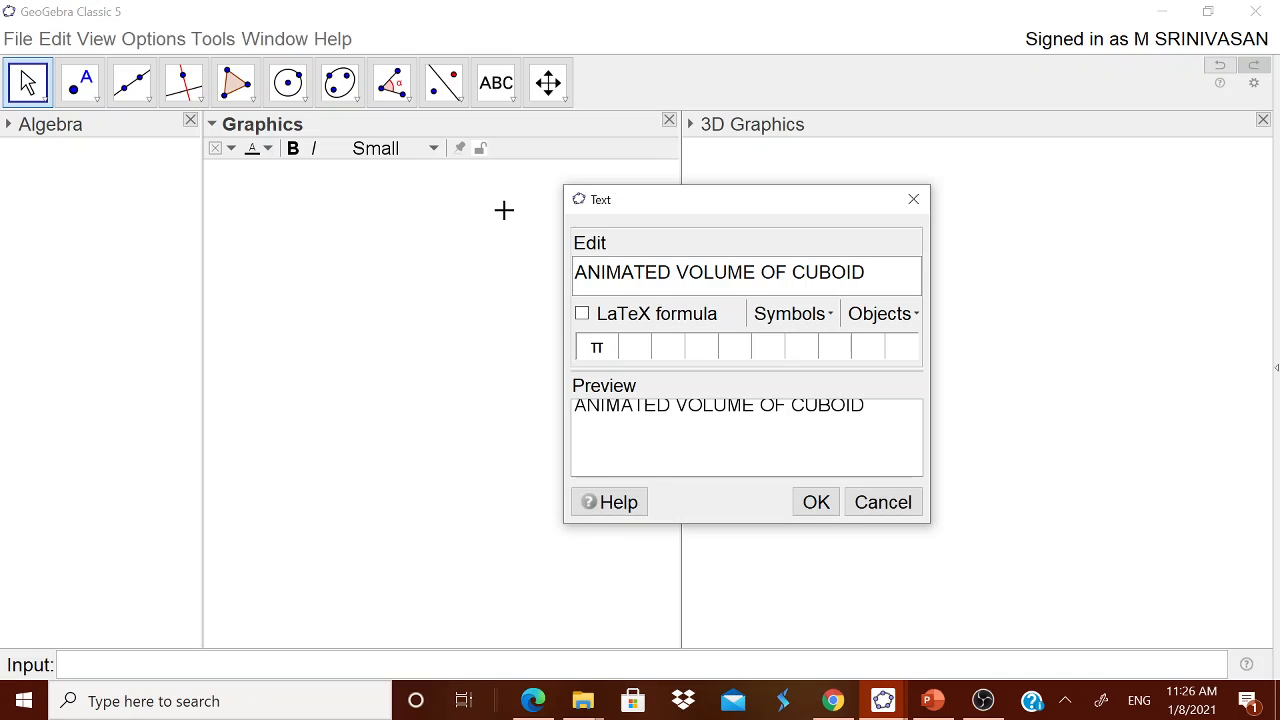
left_click(815, 501)
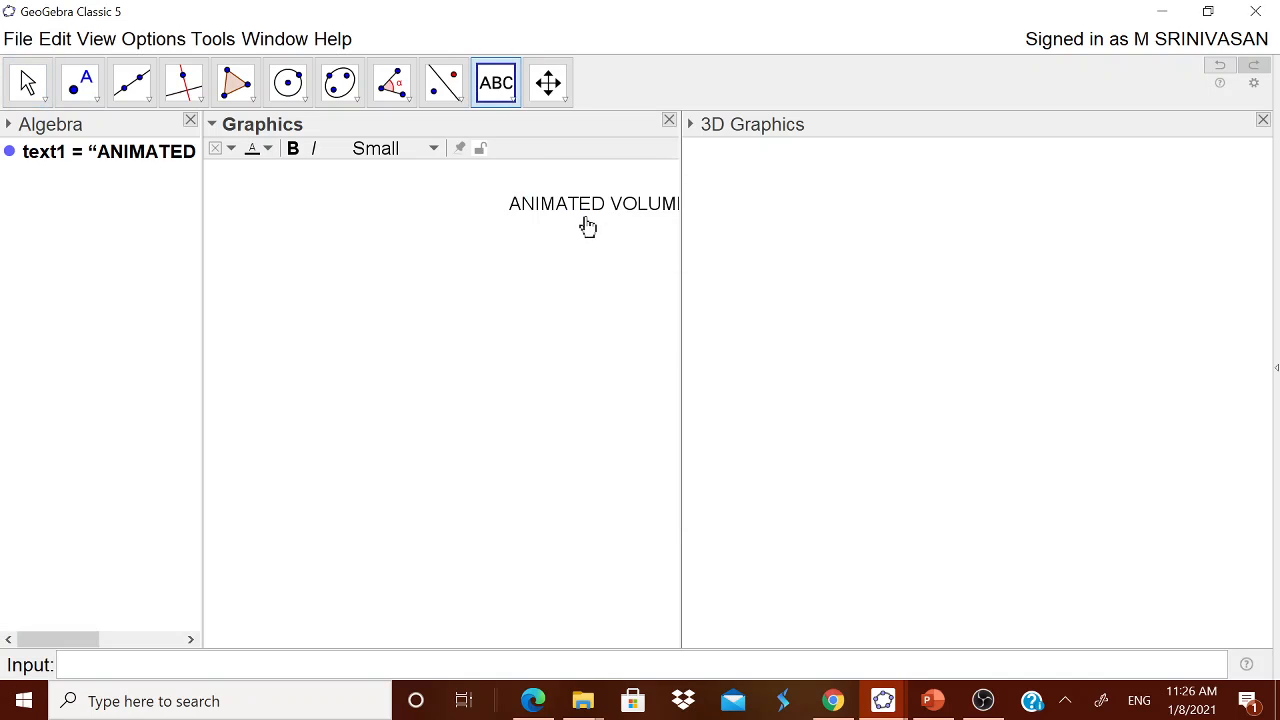
left_click_drag(574, 211, 363, 200)
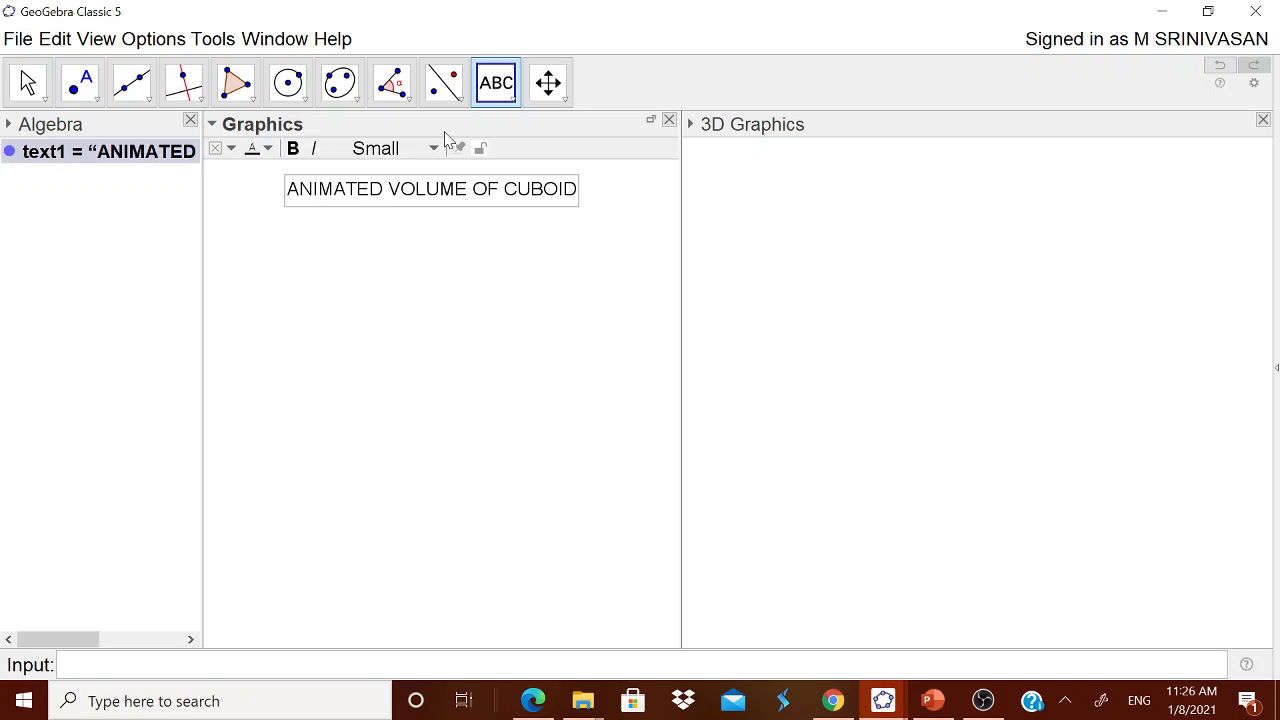
Step: Create a number slider named Length with minimum 1, maximum 10 and increment 1, and move it to the Graphics view's upper-left corner
left_click(513, 98)
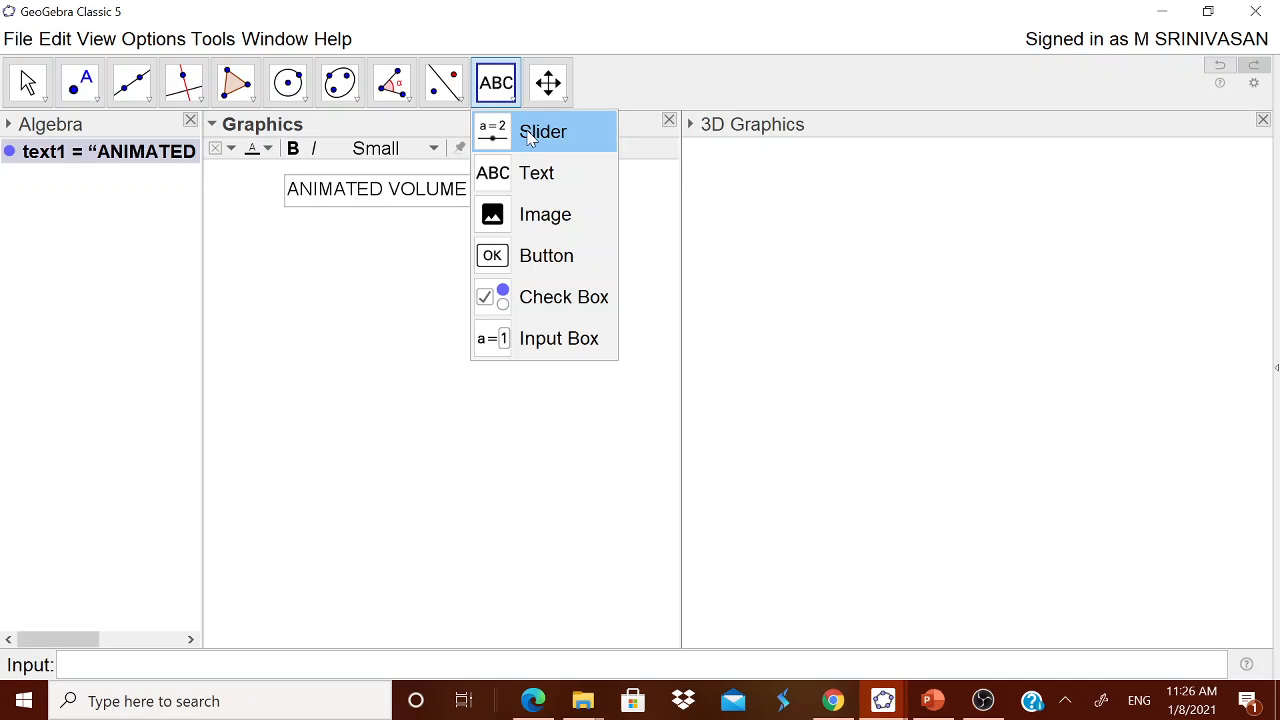
left_click(523, 131)
left_click(406, 298)
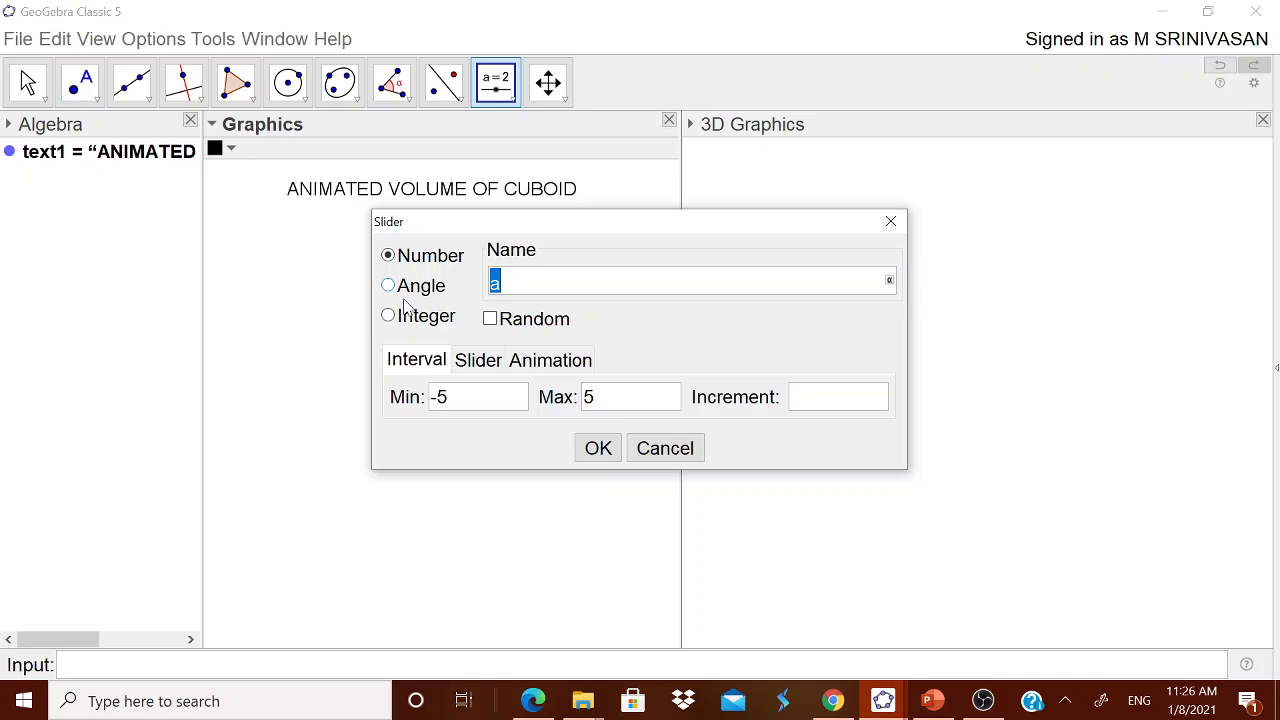
type("length")
left_click_drag(457, 408, 432, 412)
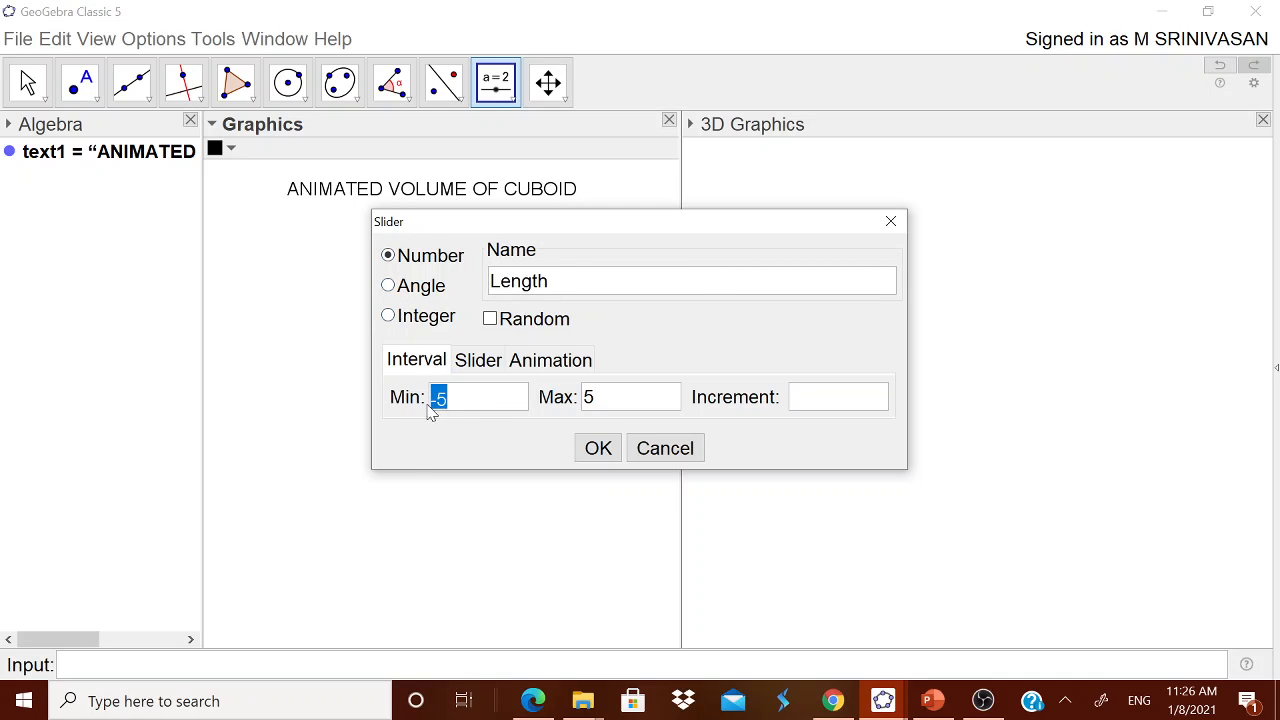
type("1")
left_click(597, 414)
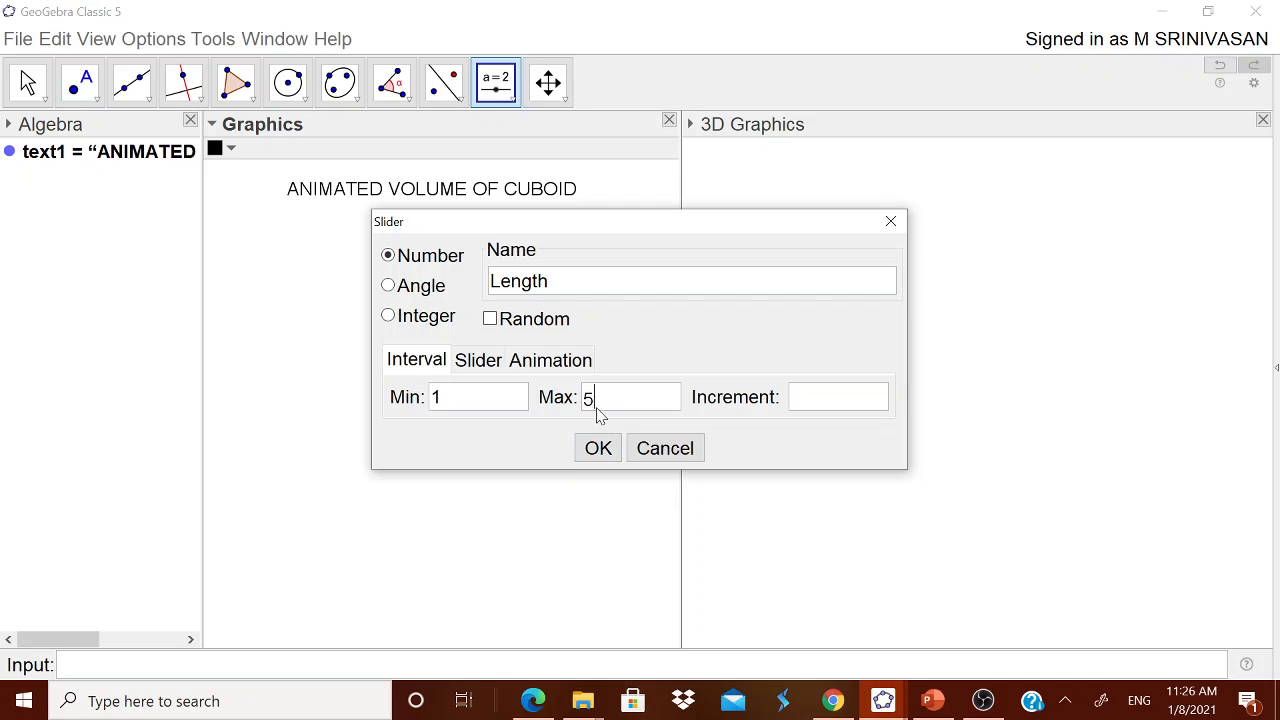
left_click_drag(597, 414, 584, 410)
type("10")
left_click(814, 408)
type("1")
left_click(598, 448)
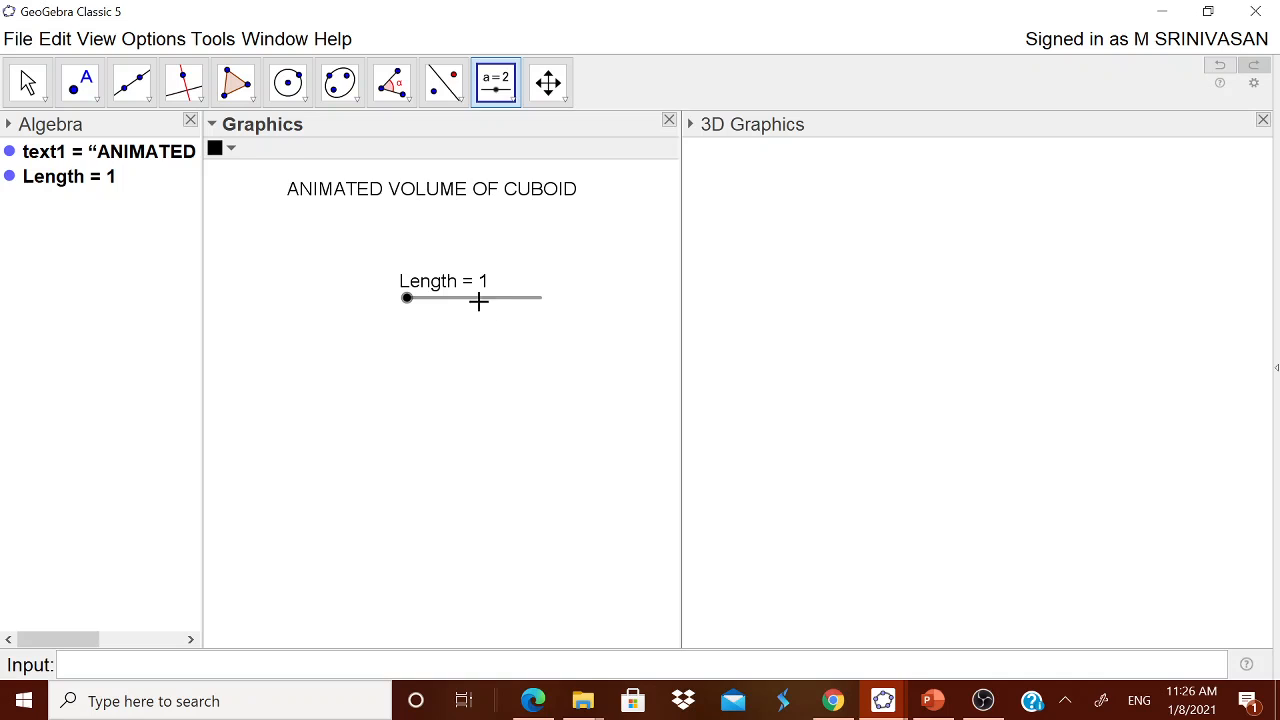
left_click_drag(477, 297, 297, 234)
Step: Create a number slider named Breadth with minimum 1, maximum 10 and increment 1, placed beside the Length slider and set to 3
left_click(367, 339)
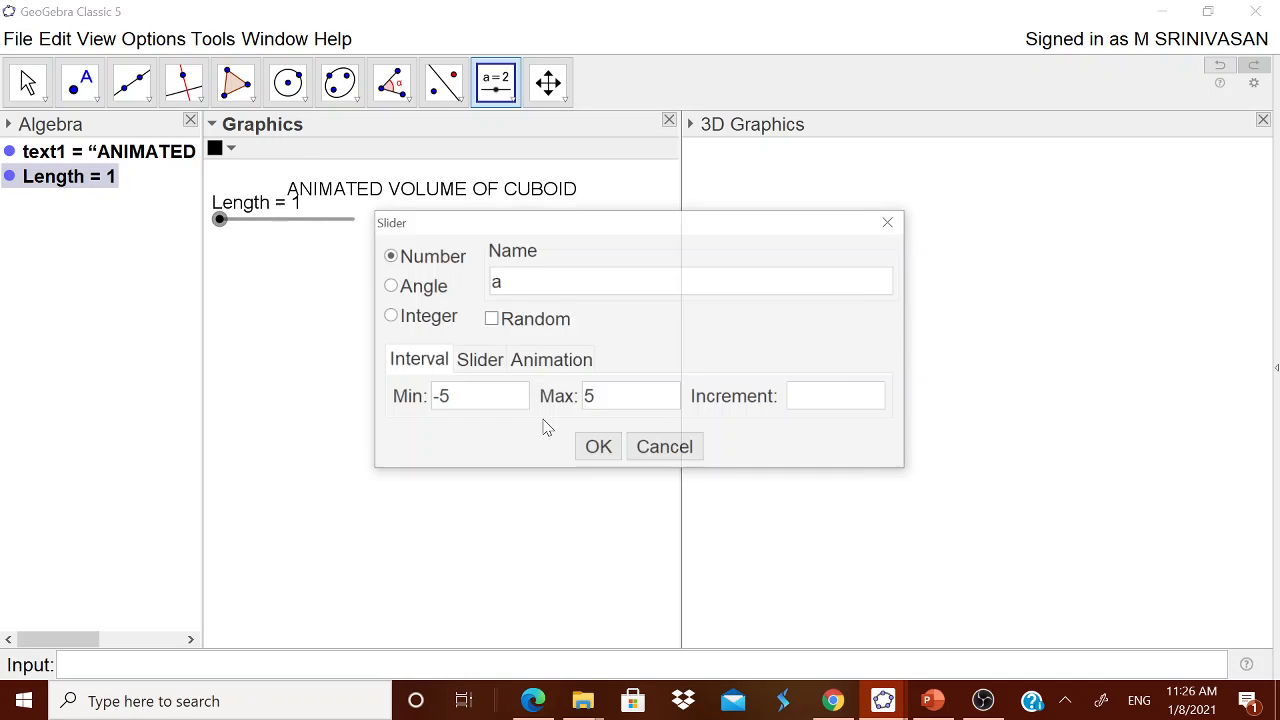
type("Breadth")
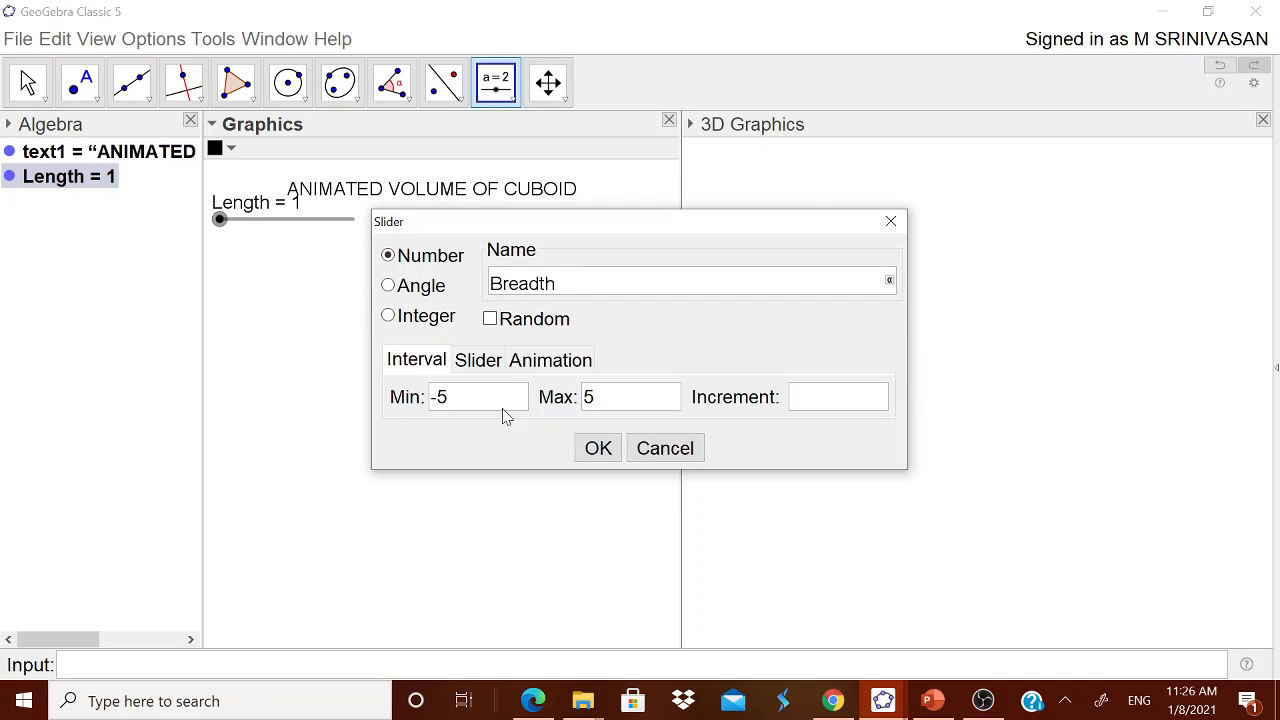
left_click(430, 400)
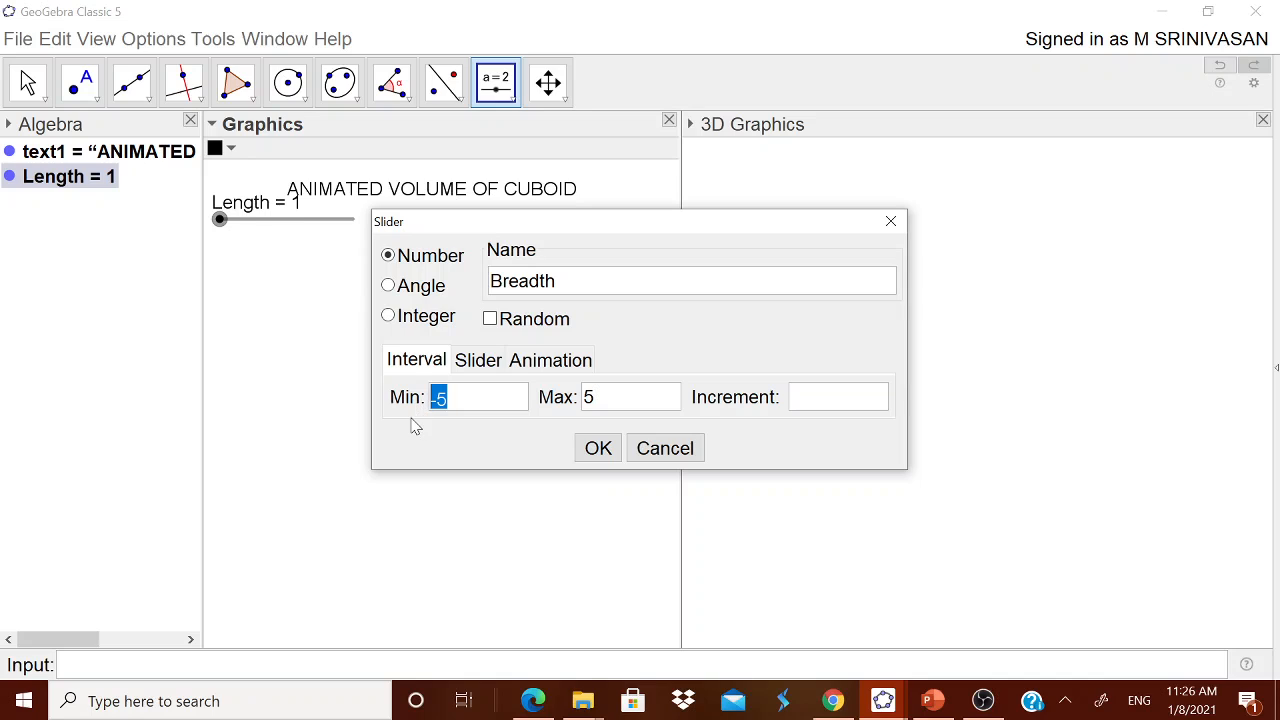
type("1")
left_click(588, 400)
type("101")
left_click(598, 448)
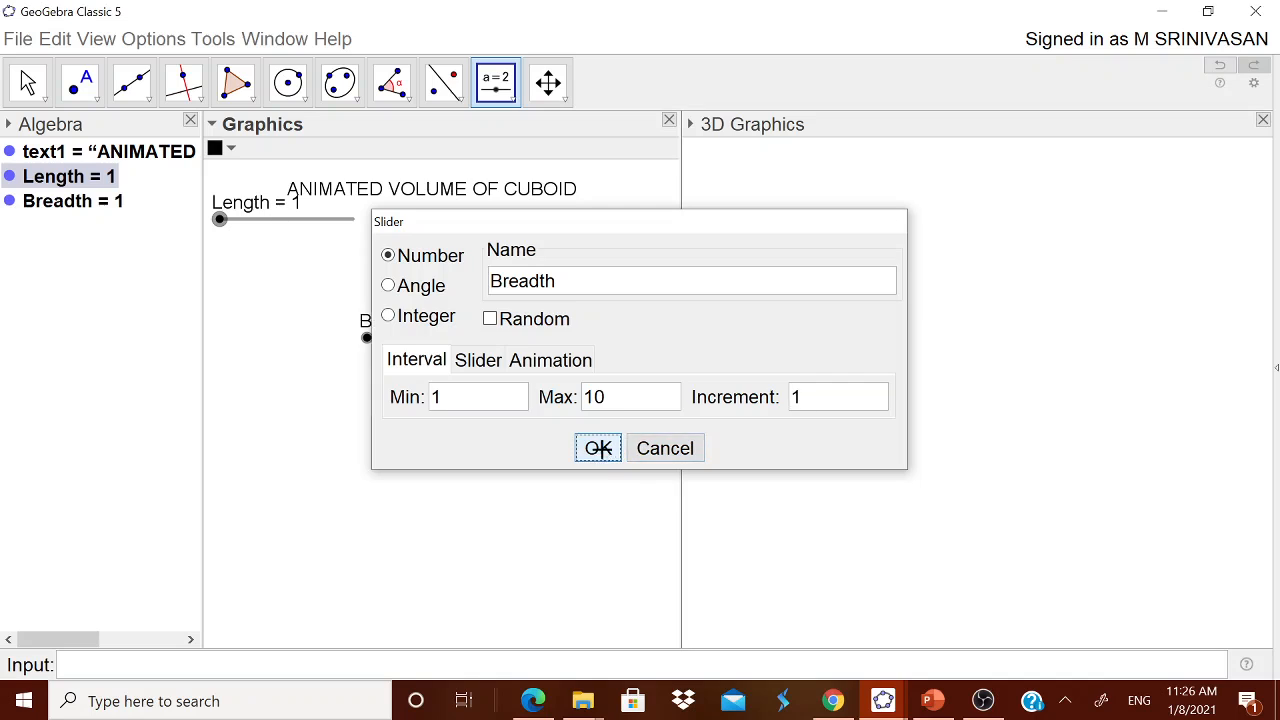
left_click(402, 343)
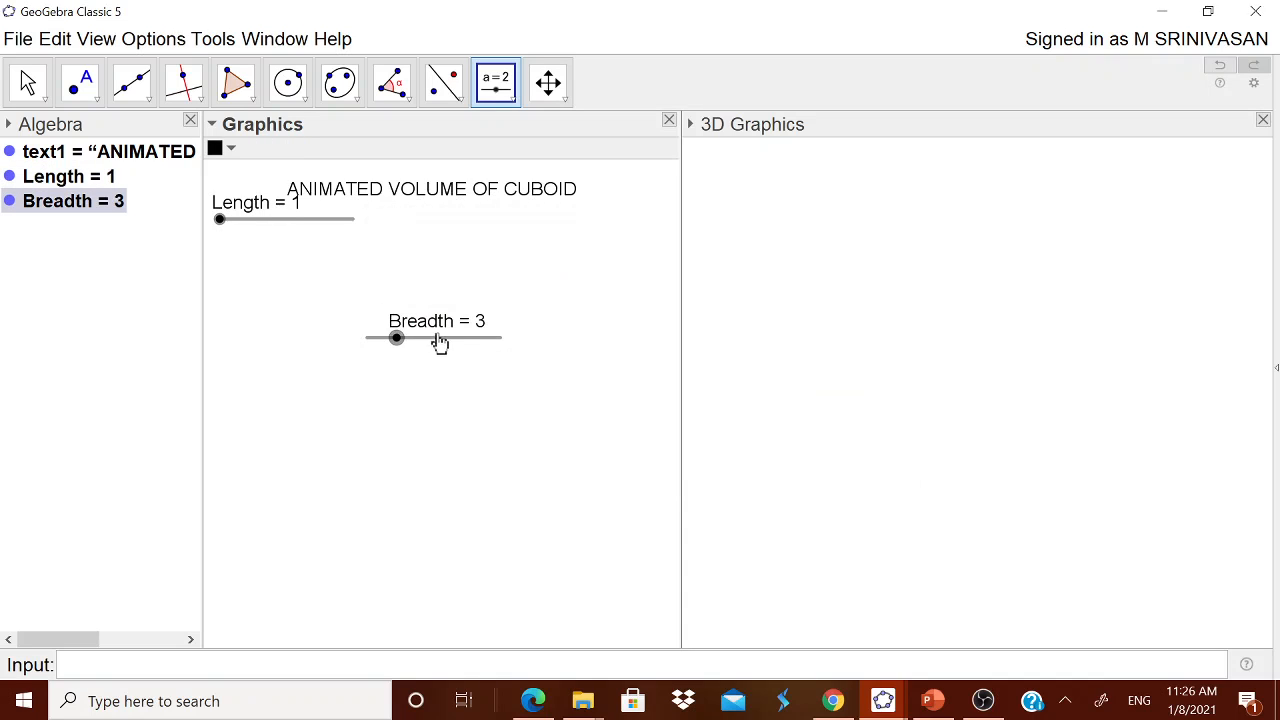
left_click_drag(440, 343, 444, 229)
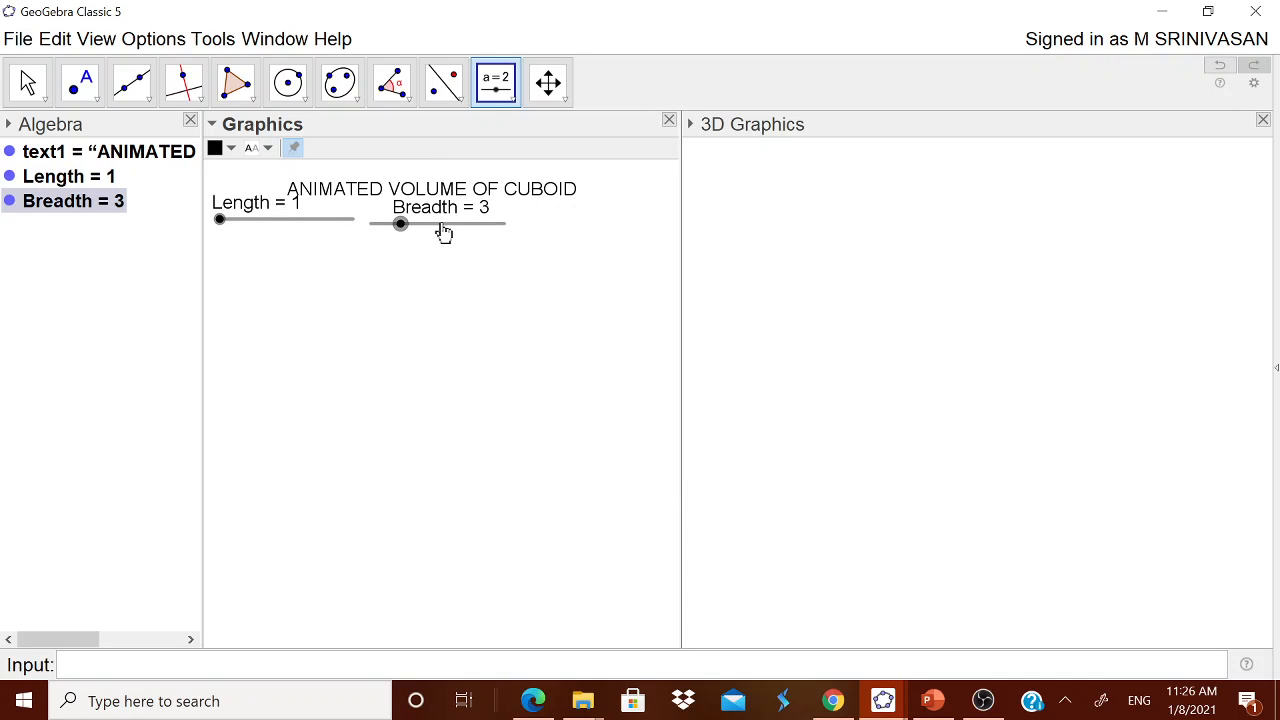
Step: Create a number slider named Height with minimum 1, maximum 10 and increment 1 in the Graphics view
left_click(483, 335)
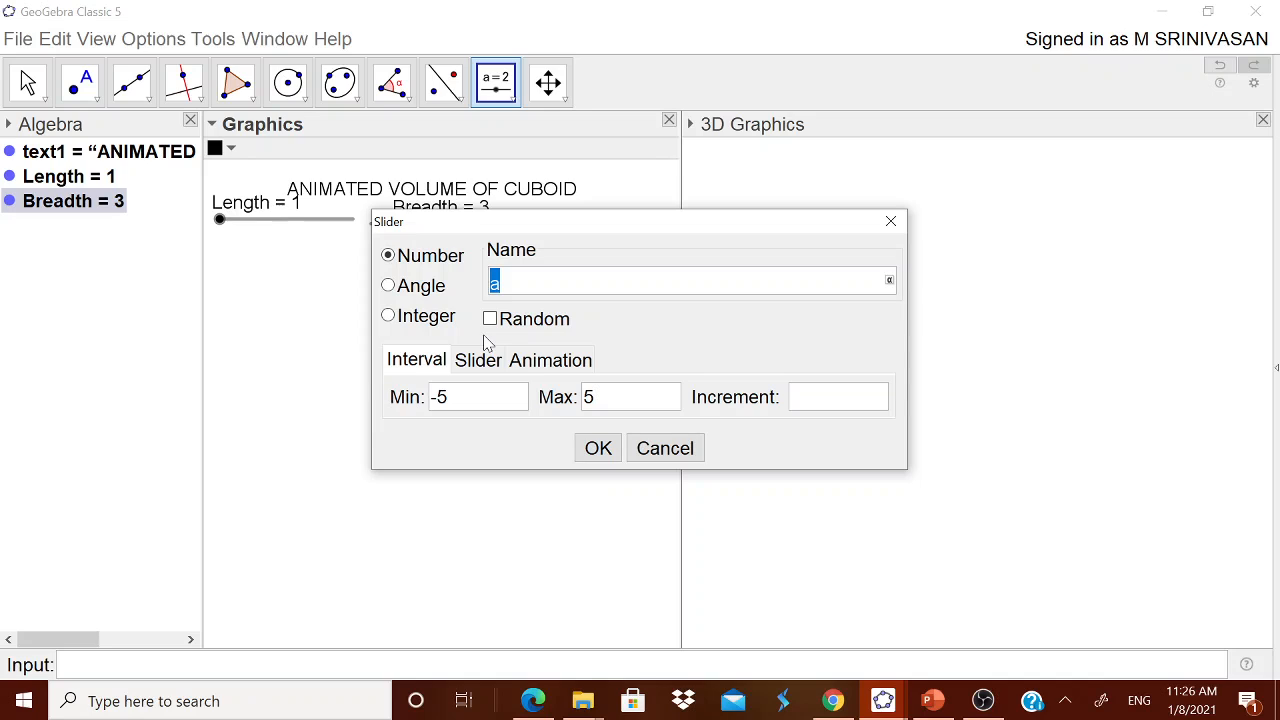
type("Heigtht")
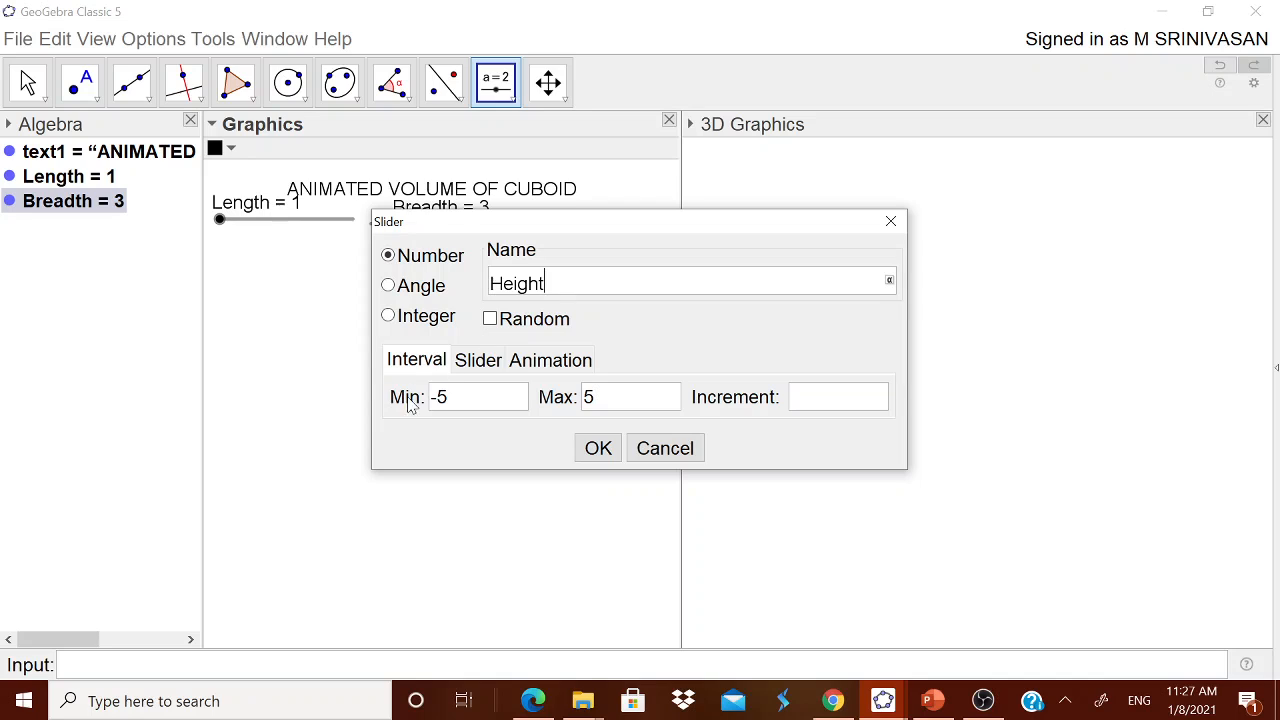
left_click_drag(458, 405, 437, 405)
type("1")
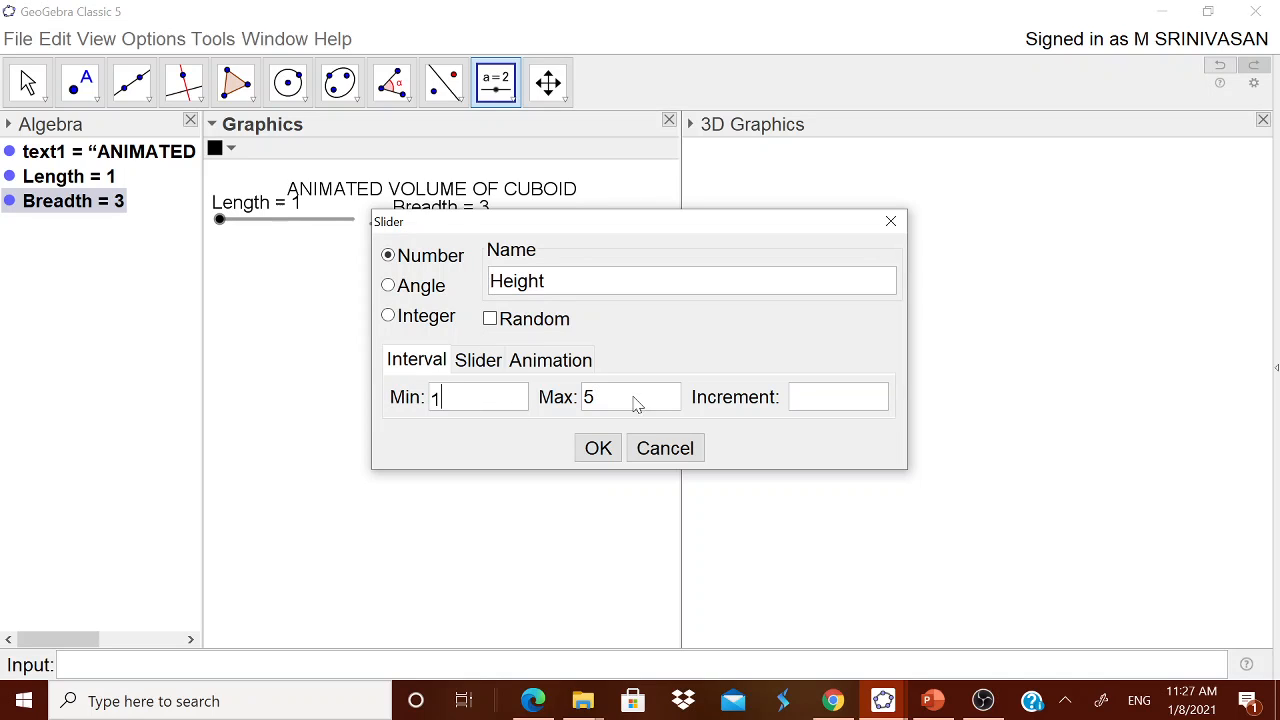
left_click_drag(612, 404, 586, 405)
type("10")
left_click(803, 400)
type("1")
left_click(598, 448)
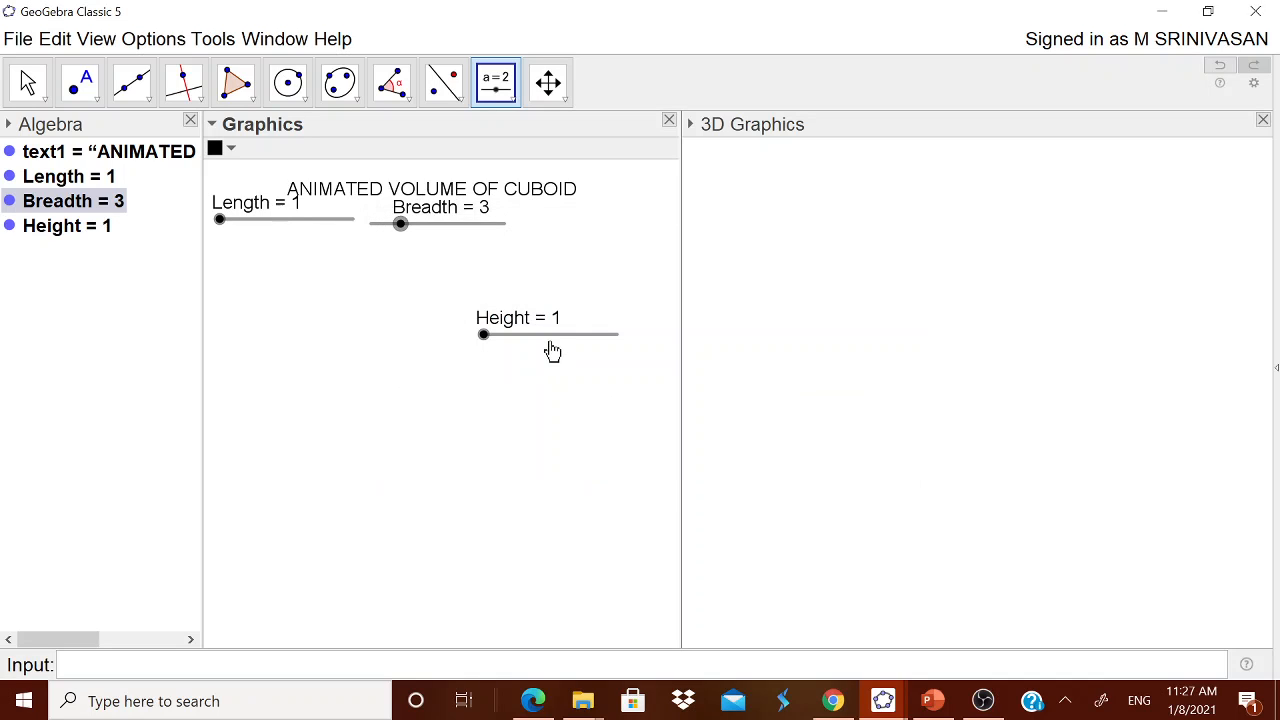
Step: Widen the Graphics view slightly and line up the Height slider to the right of the Breadth slider
left_click_drag(551, 334, 579, 246)
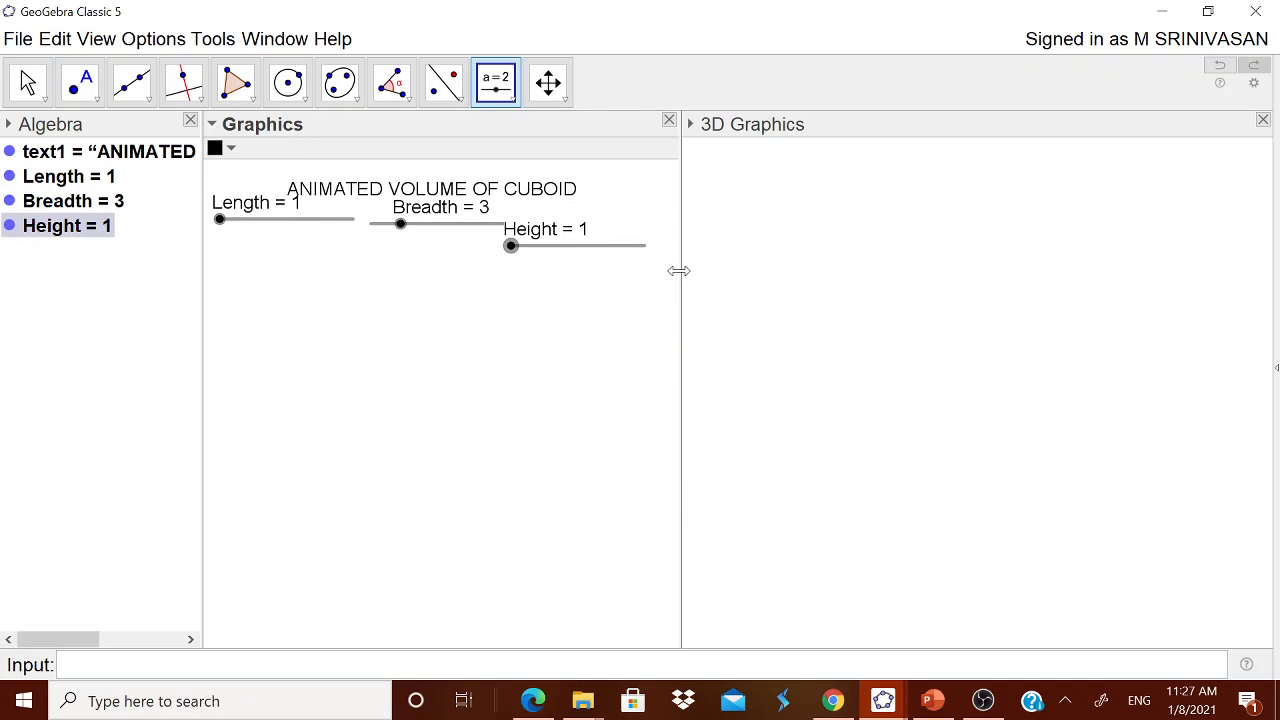
left_click_drag(678, 271, 693, 269)
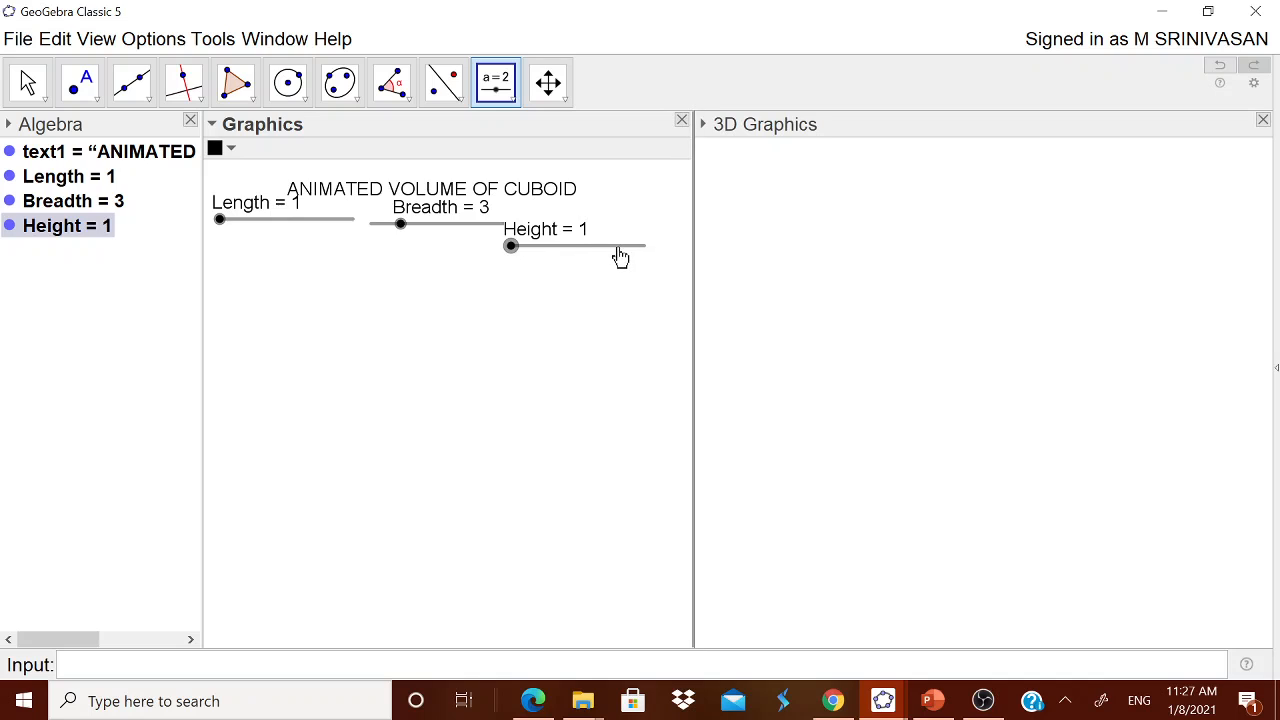
left_click_drag(616, 249, 644, 231)
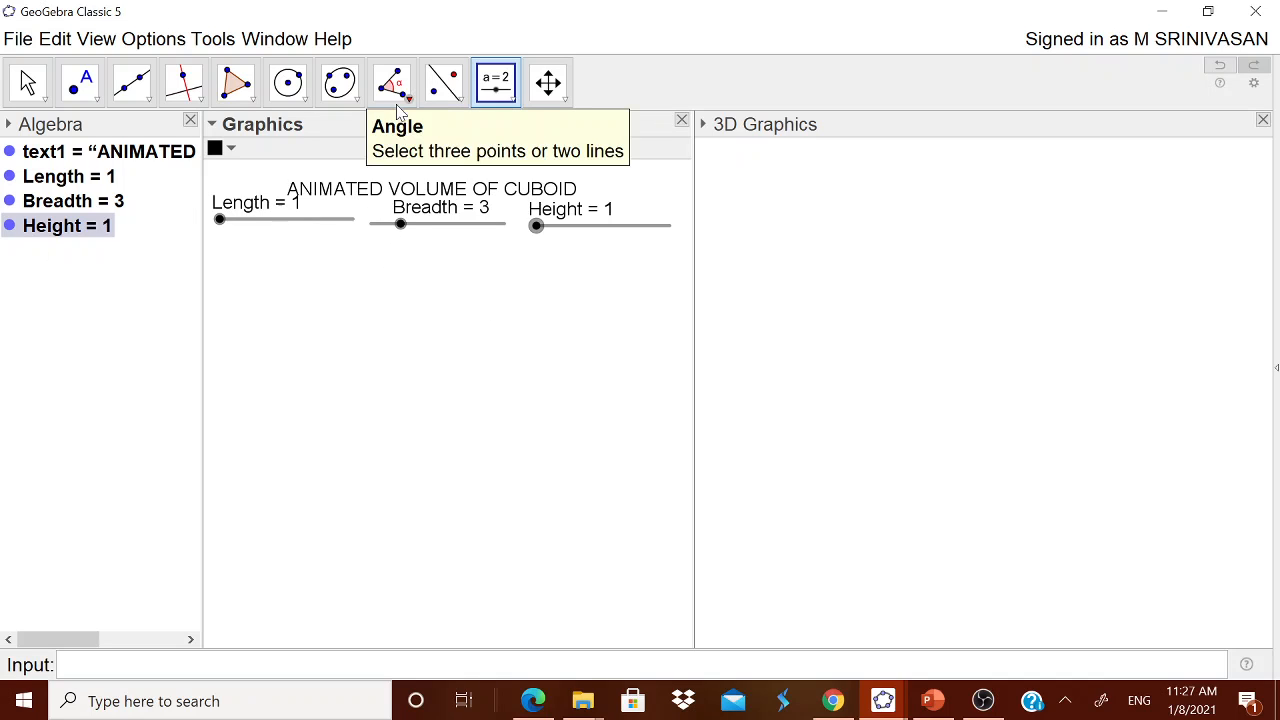
Step: Draw a segment of given length Length from a point at about (-1.2, -3.1), and set the Length slider to 3
left_click(148, 100)
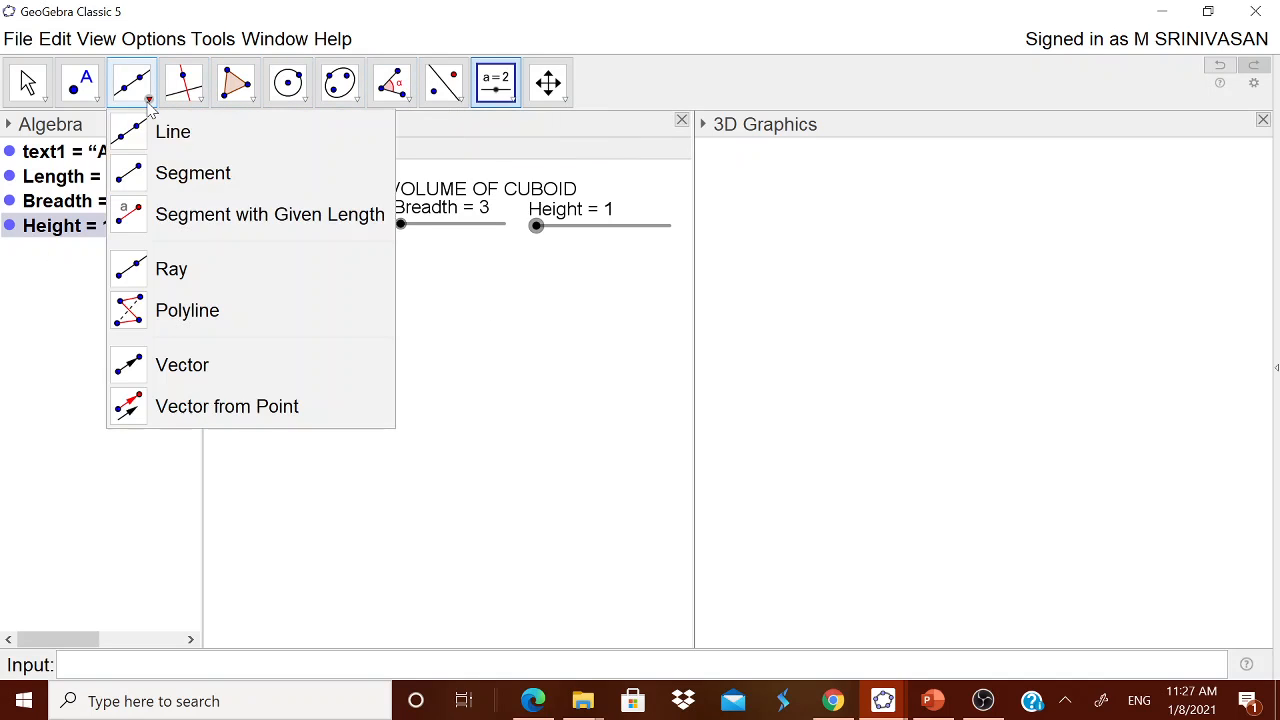
left_click(190, 214)
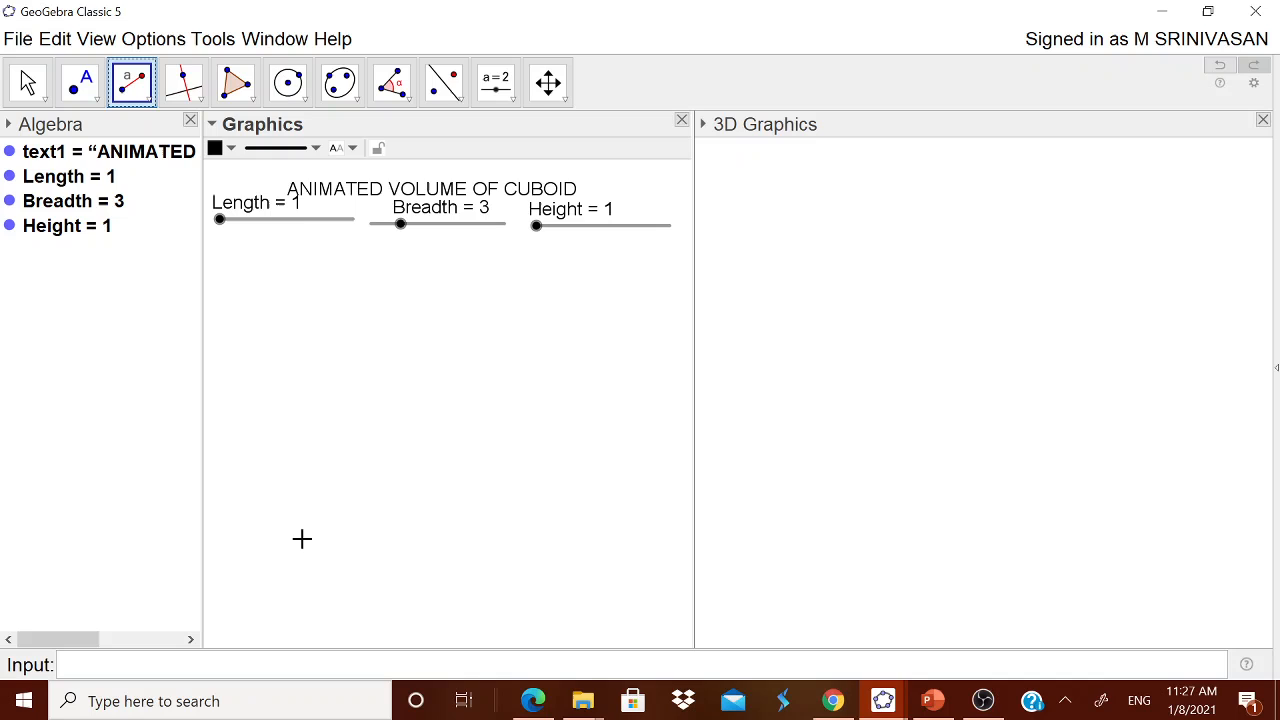
left_click(307, 473)
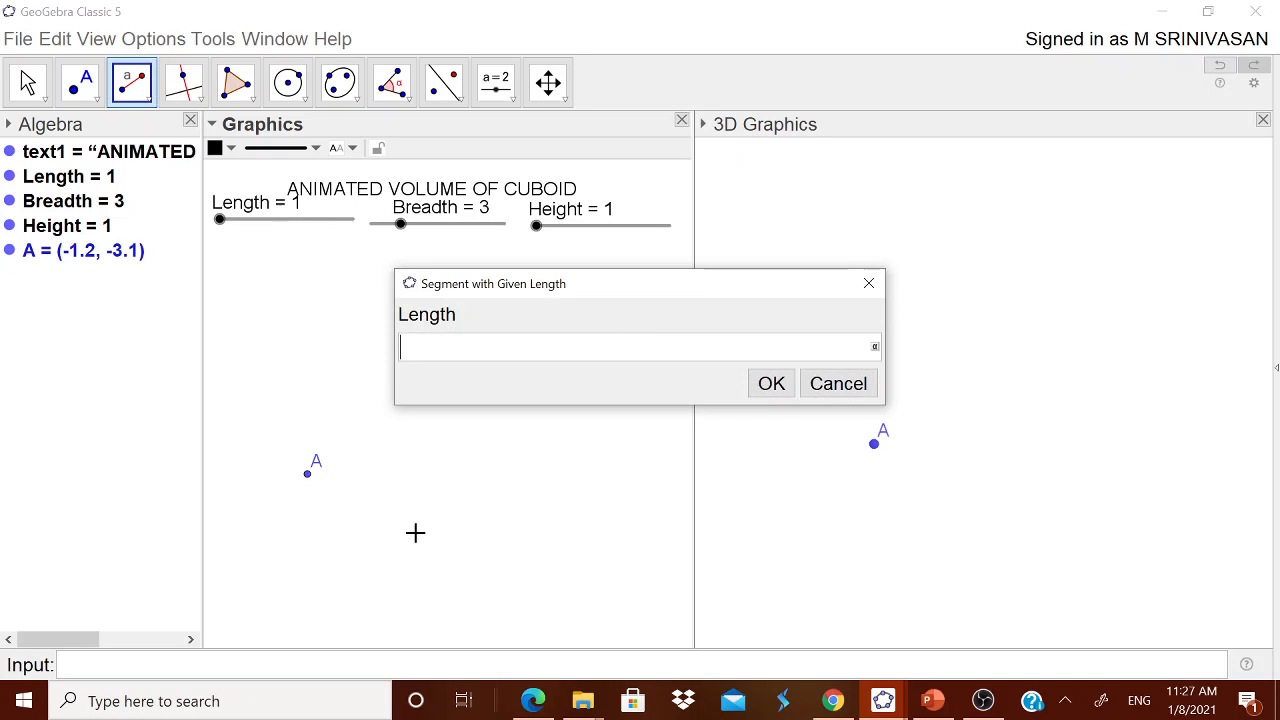
type("Length")
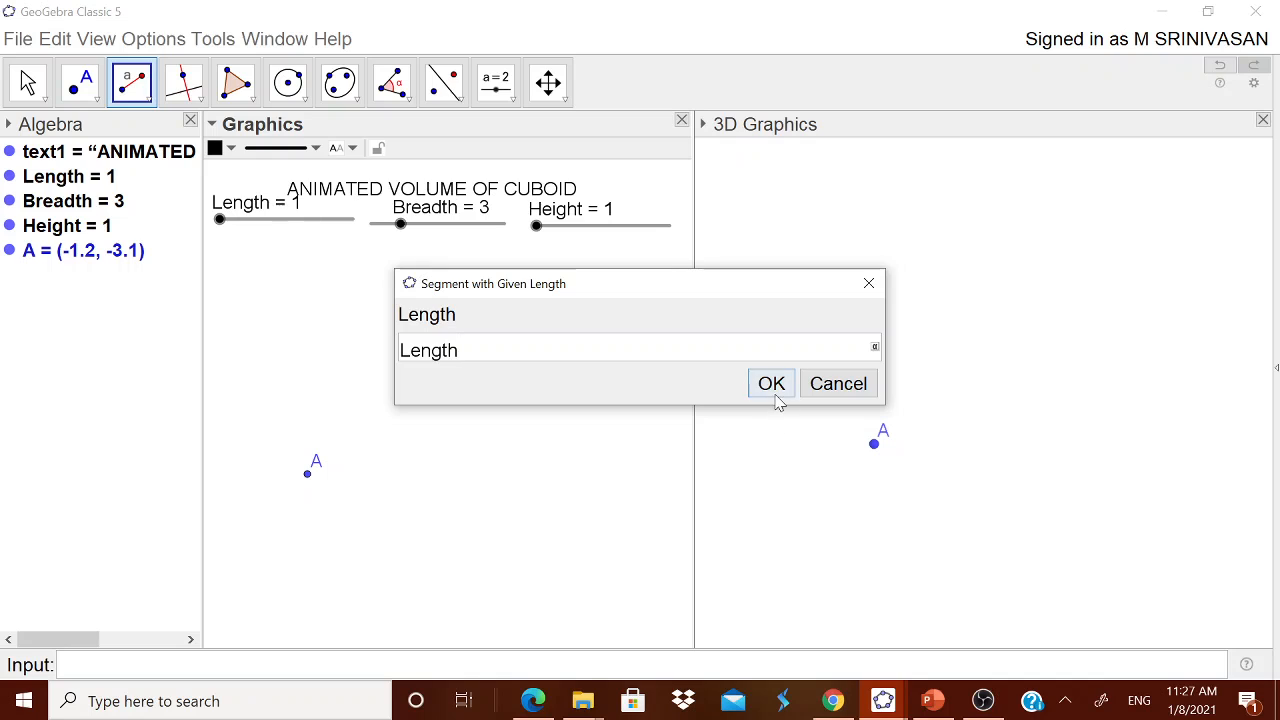
left_click(772, 388)
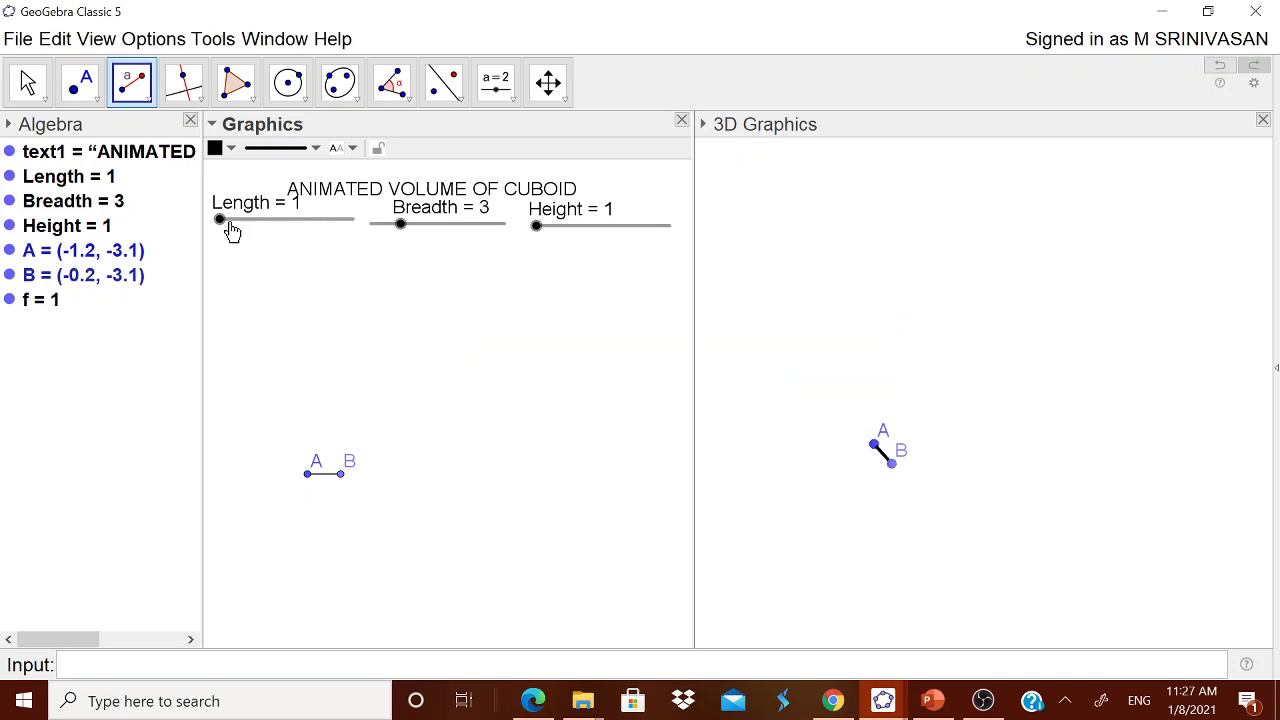
key("Escape")
left_click_drag(220, 223, 249, 236)
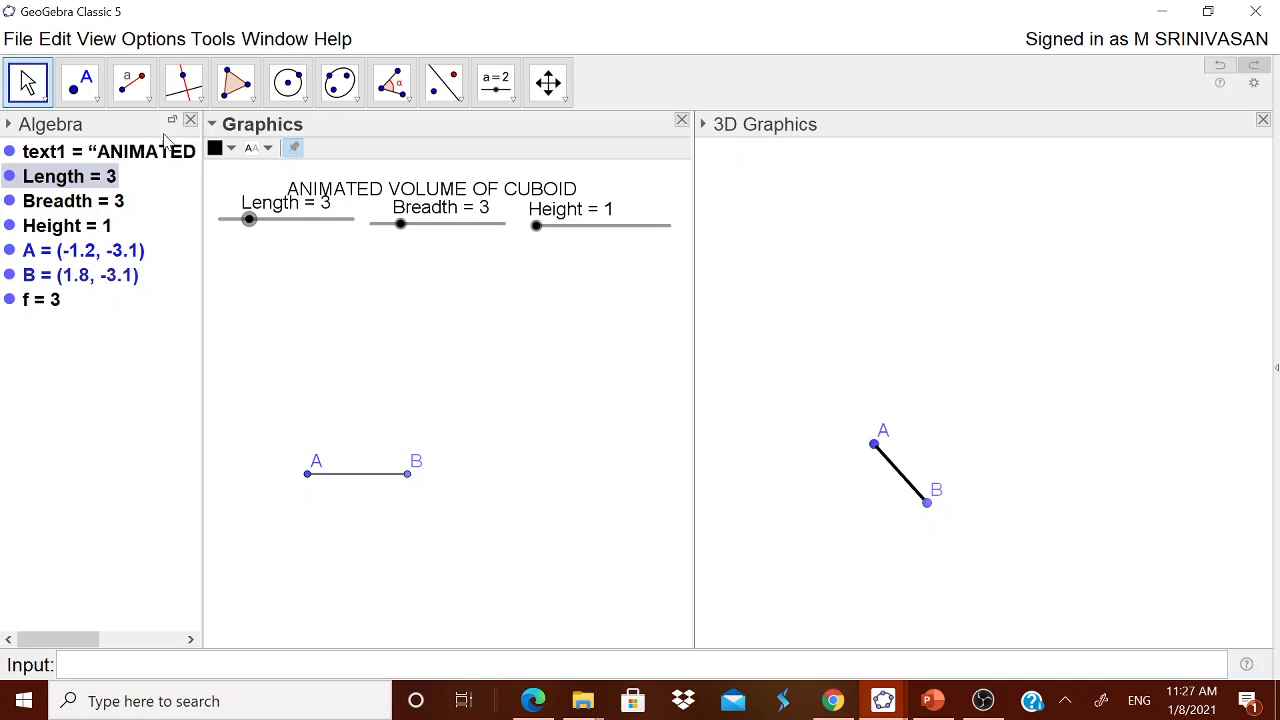
Step: Construct the perpendicular line to segment AB through point B
left_click(184, 92)
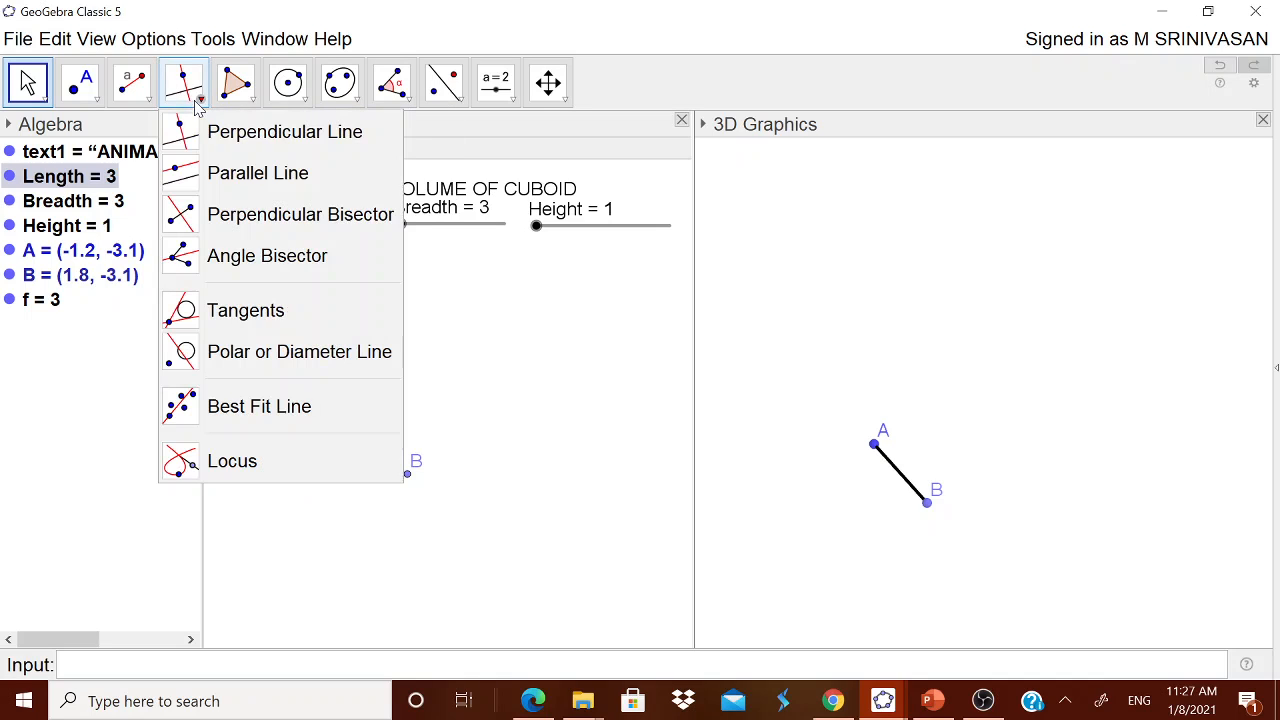
left_click(246, 139)
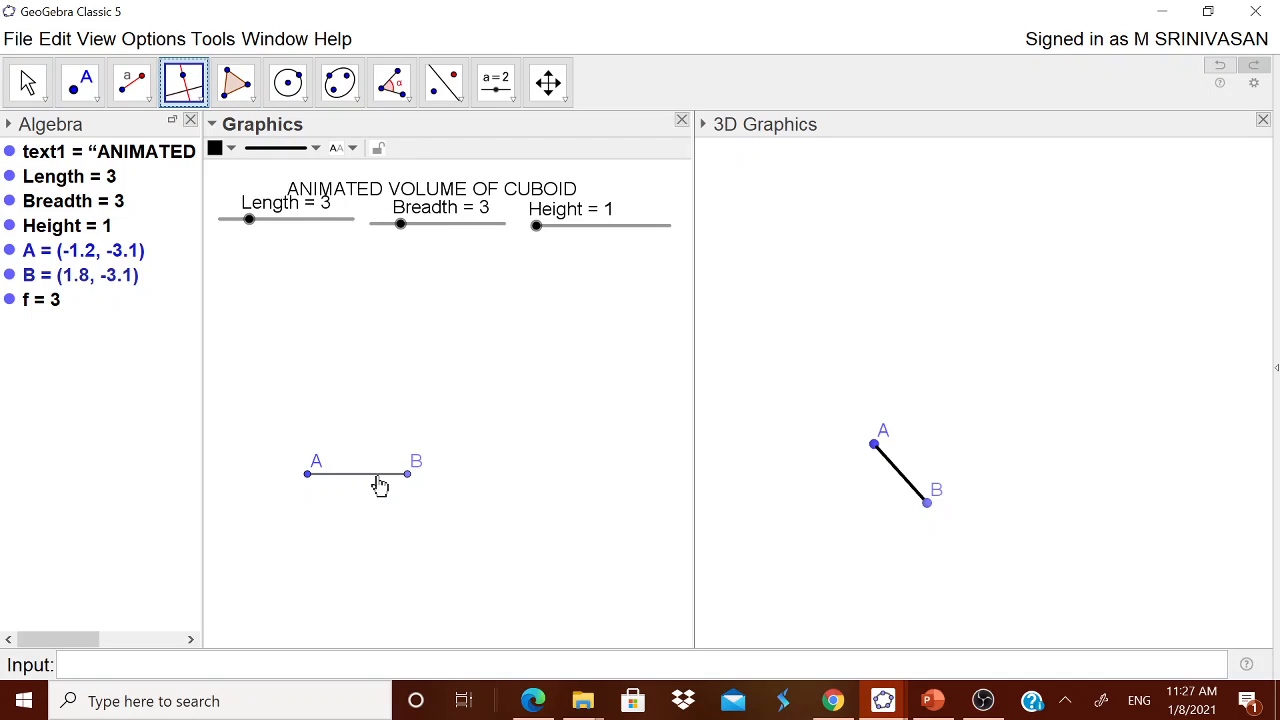
left_click(376, 474)
left_click(406, 474)
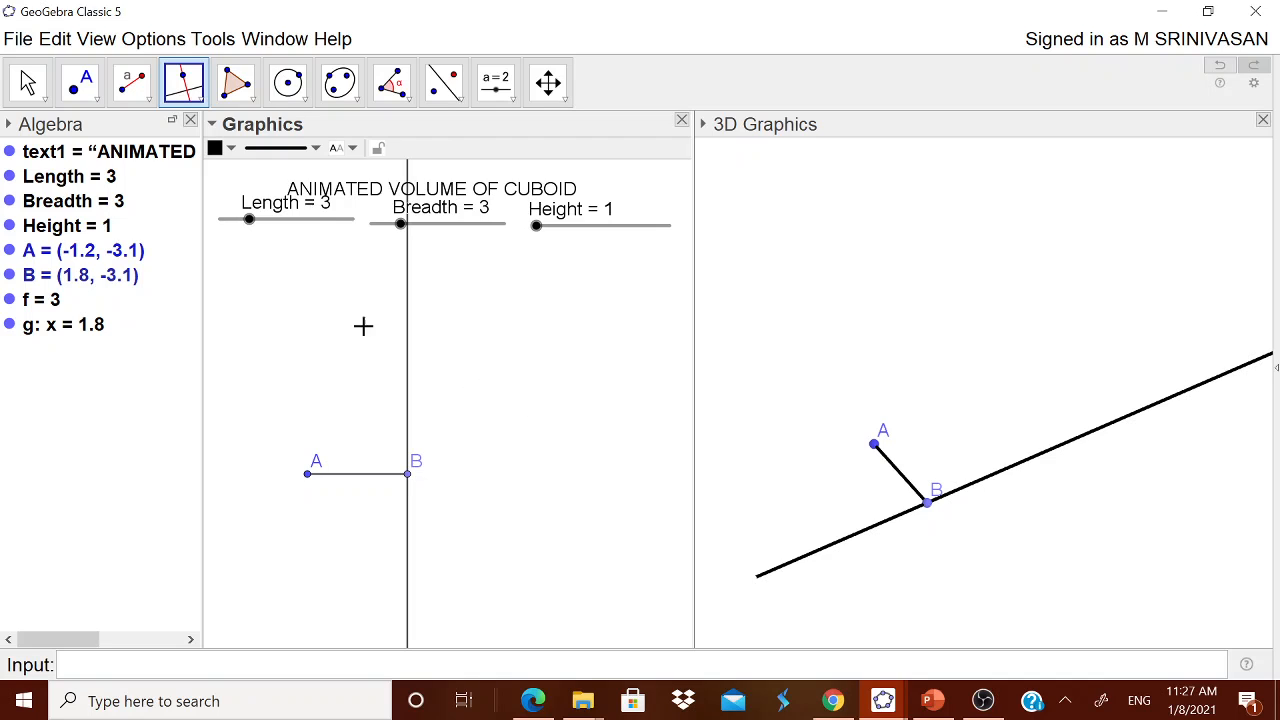
Step: Draw a circle centred at point B with radius Breadth, and try out the Breadth slider, leaving it at 3
left_click(302, 102)
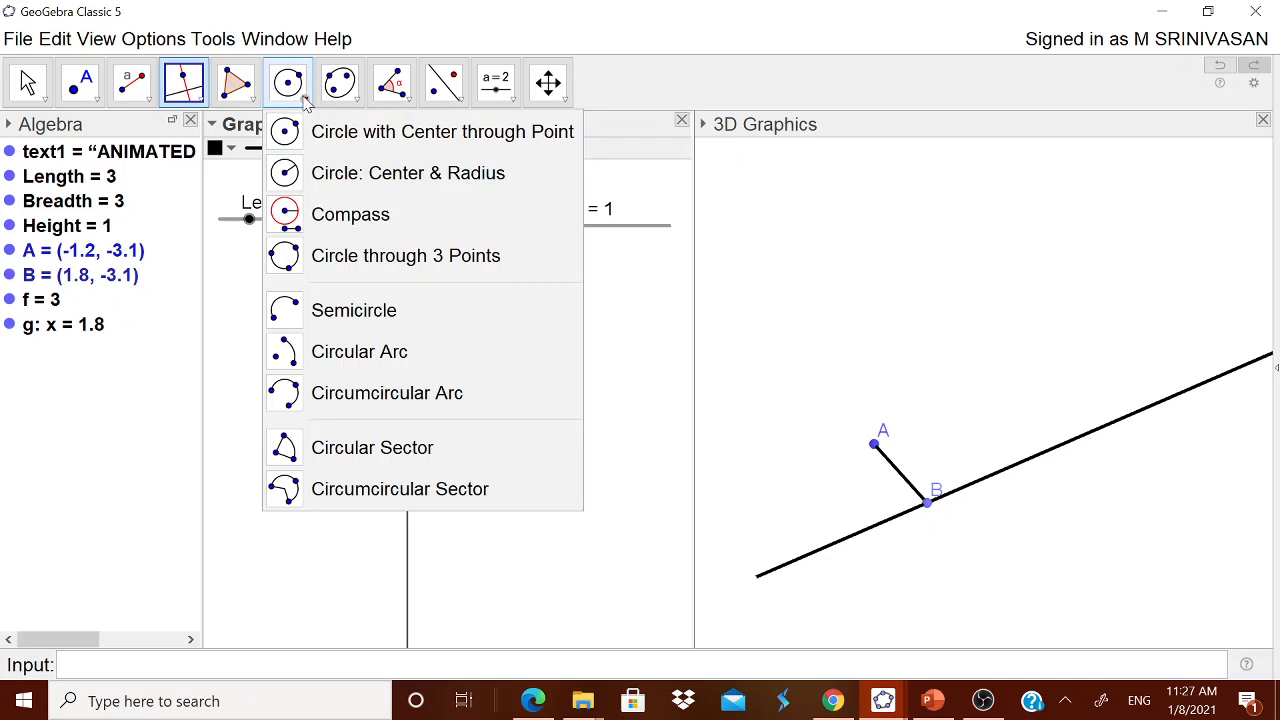
left_click(355, 176)
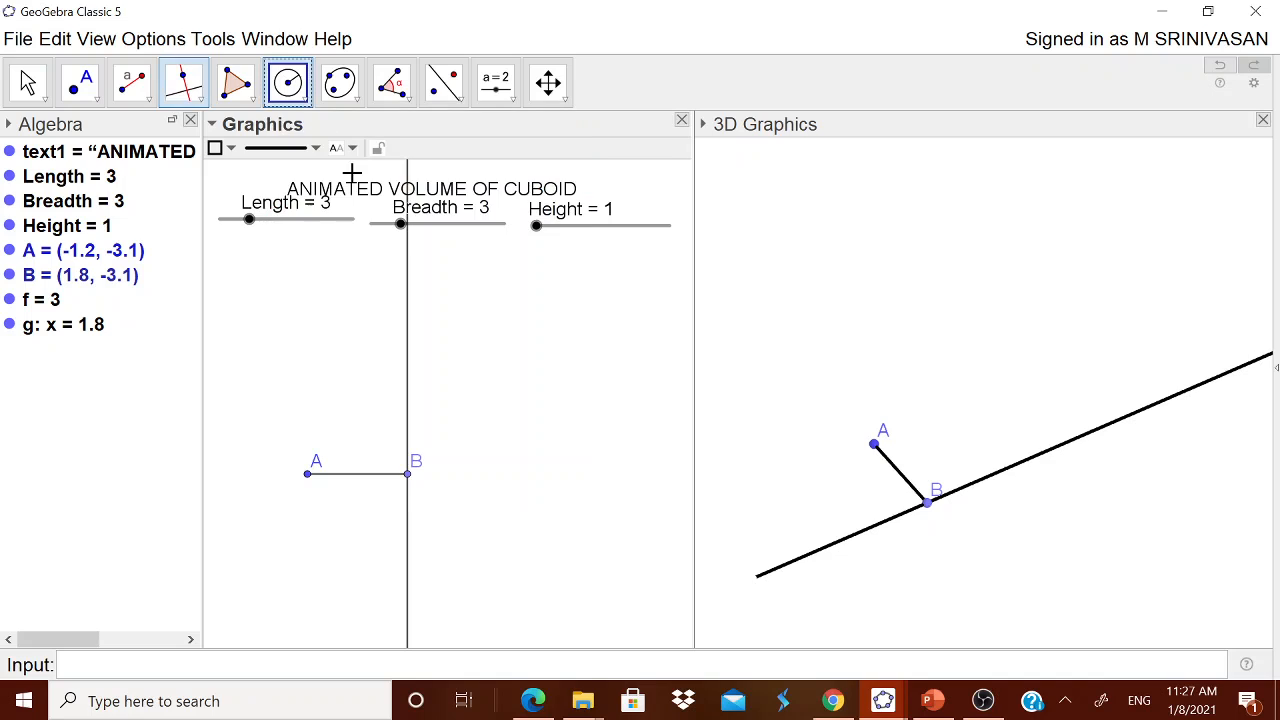
left_click(408, 476)
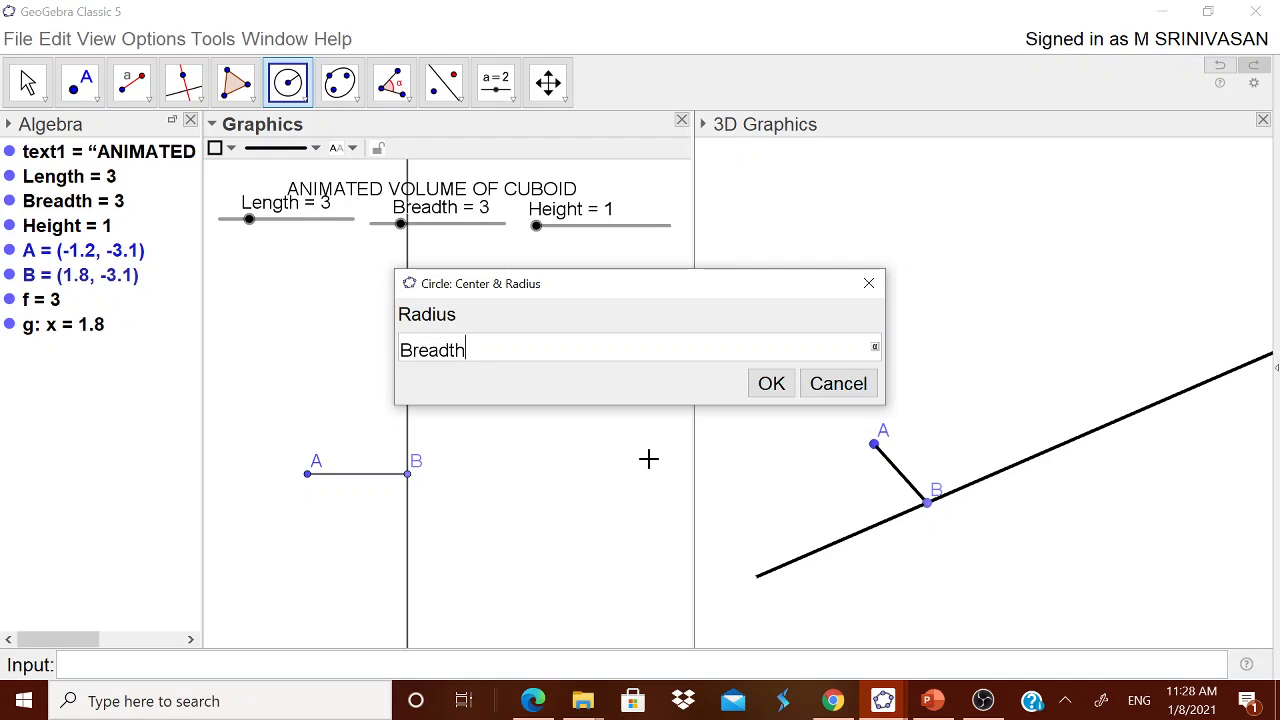
left_click(768, 392)
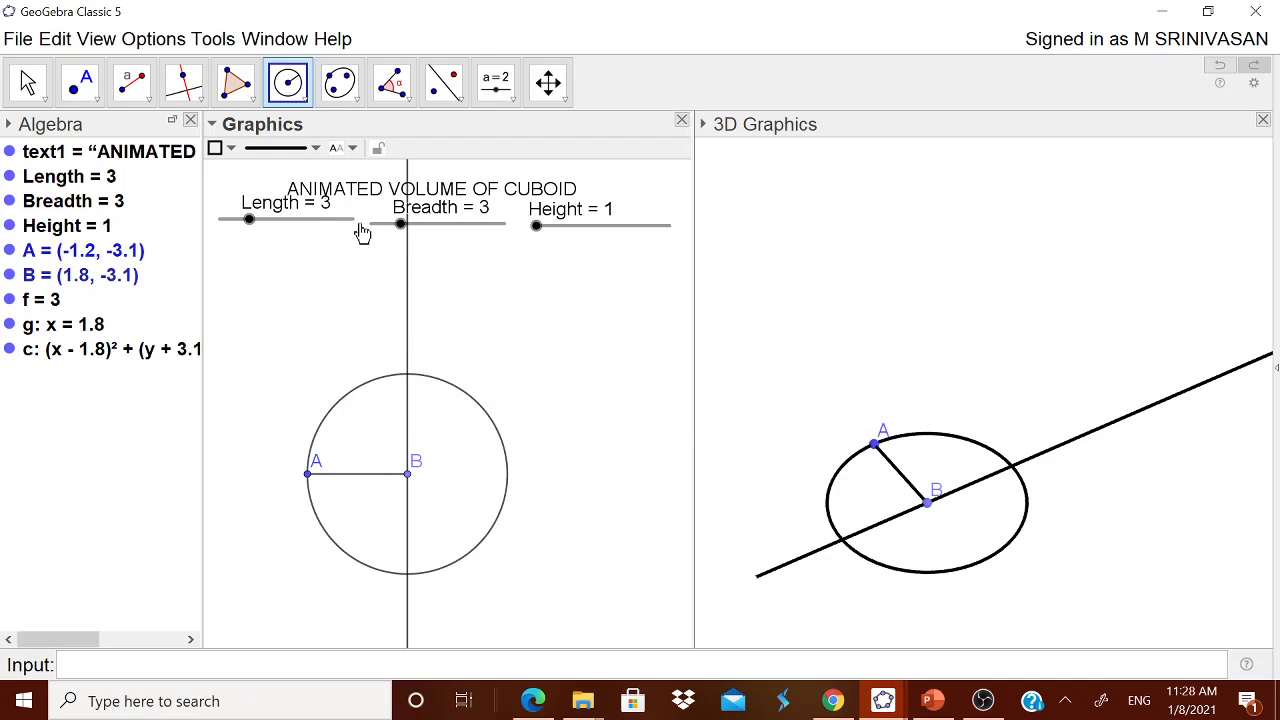
key("Escape")
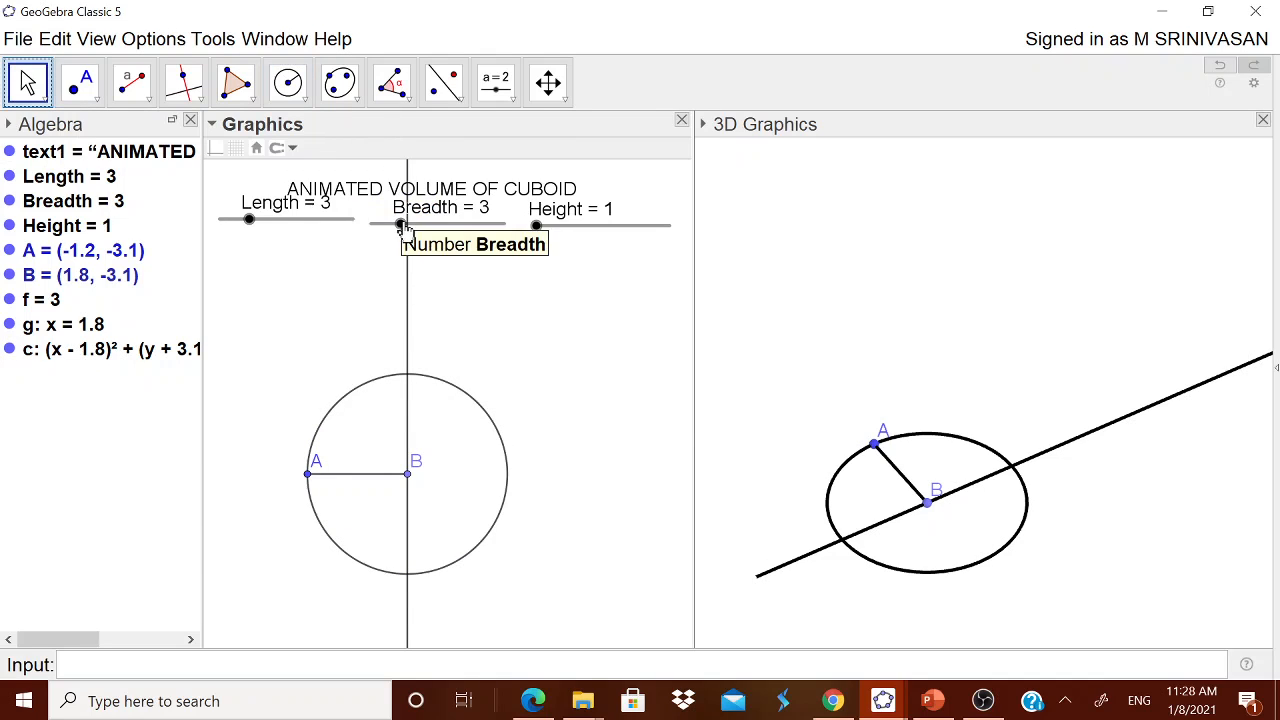
mouse_move(404, 224)
left_mouse_down()
mouse_move(431, 229)
mouse_move(410, 232)
left_mouse_up()
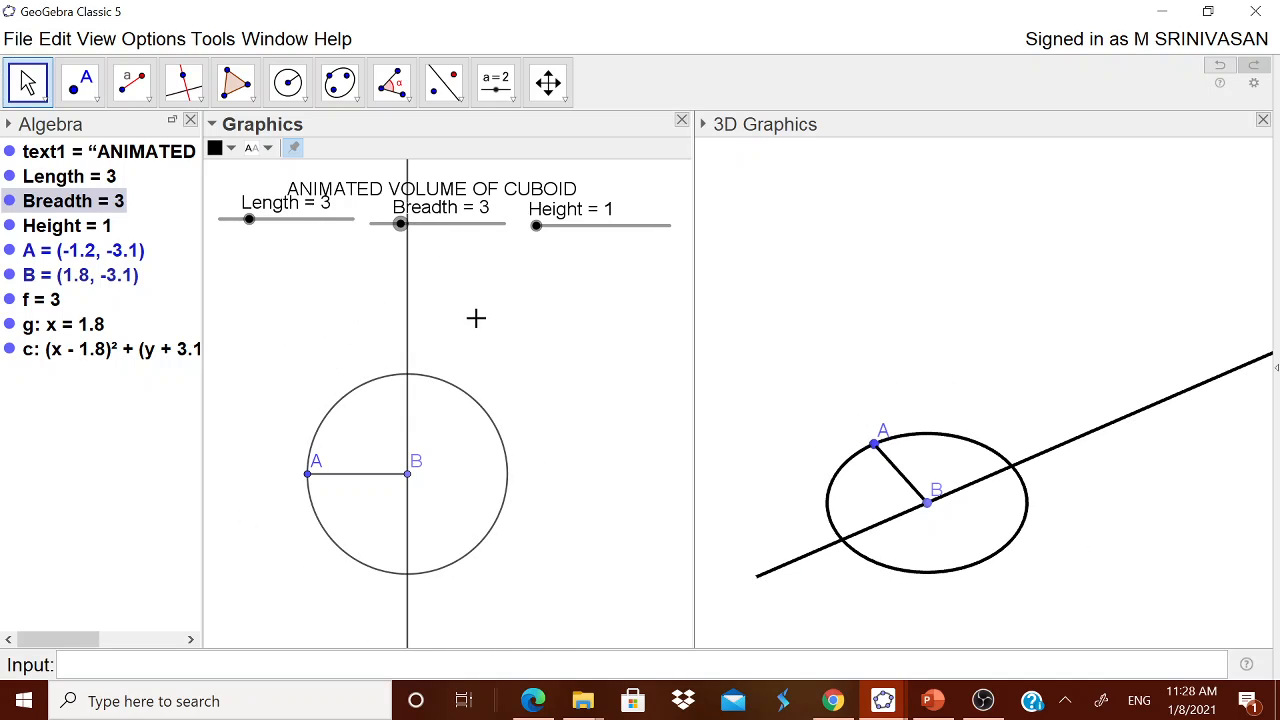
Step: Mark the intersection points of the perpendicular line through B and the circle
left_click(96, 101)
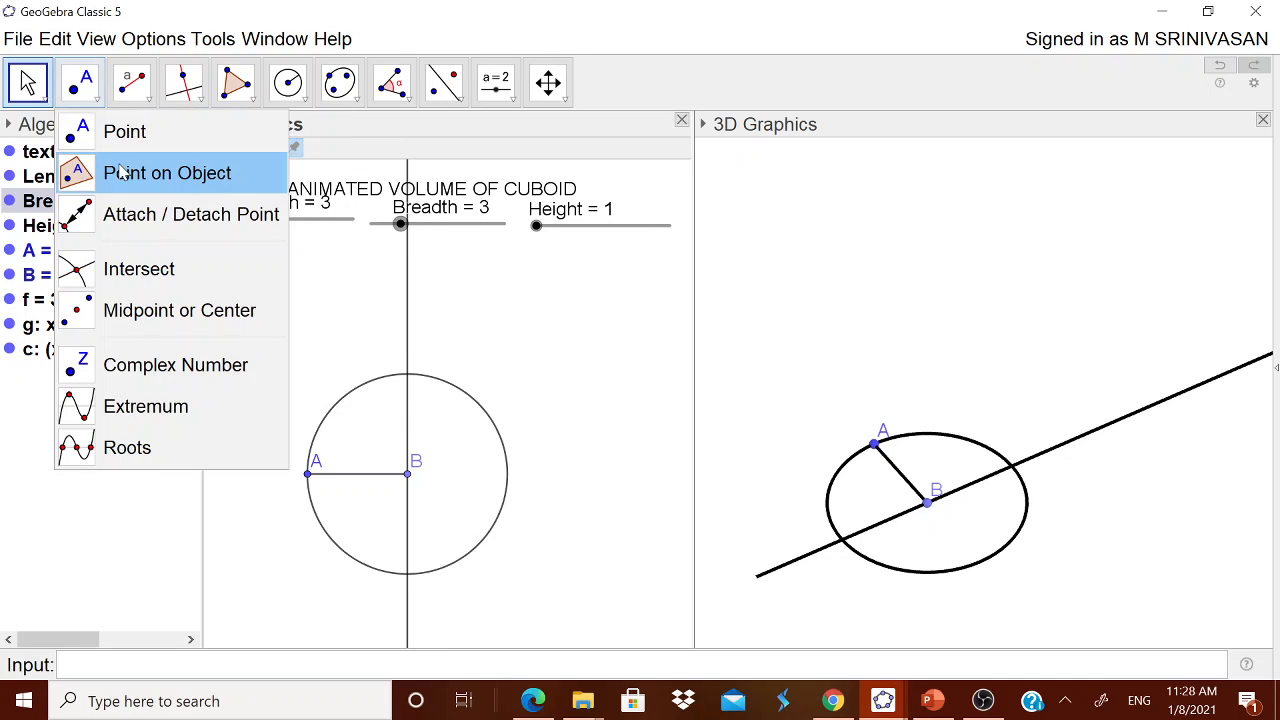
left_click(150, 215)
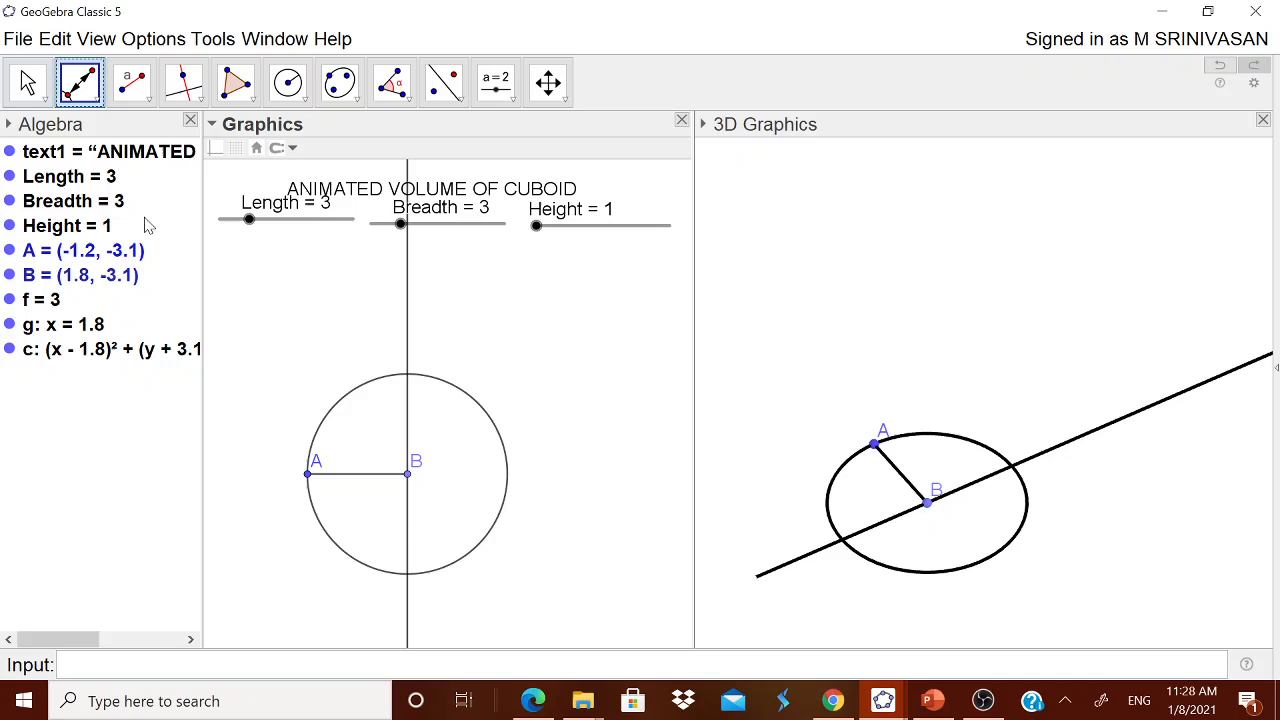
left_click(96, 101)
left_click(125, 262)
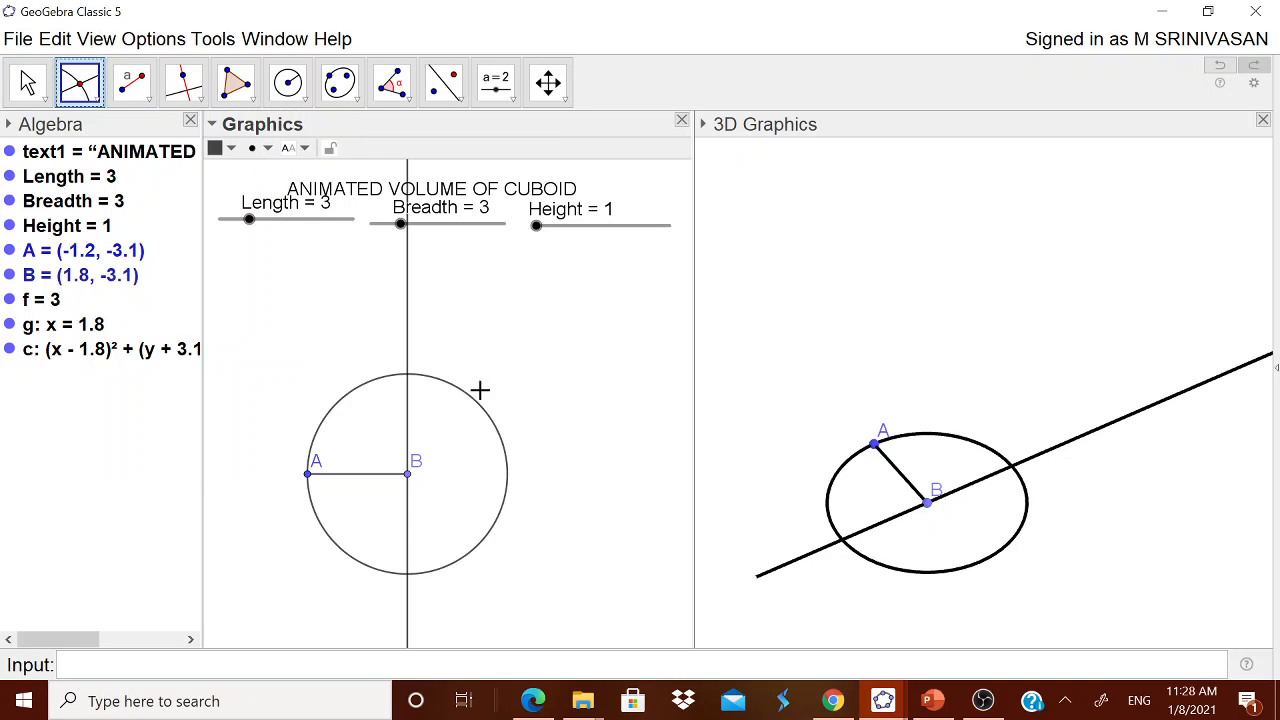
left_click(408, 366)
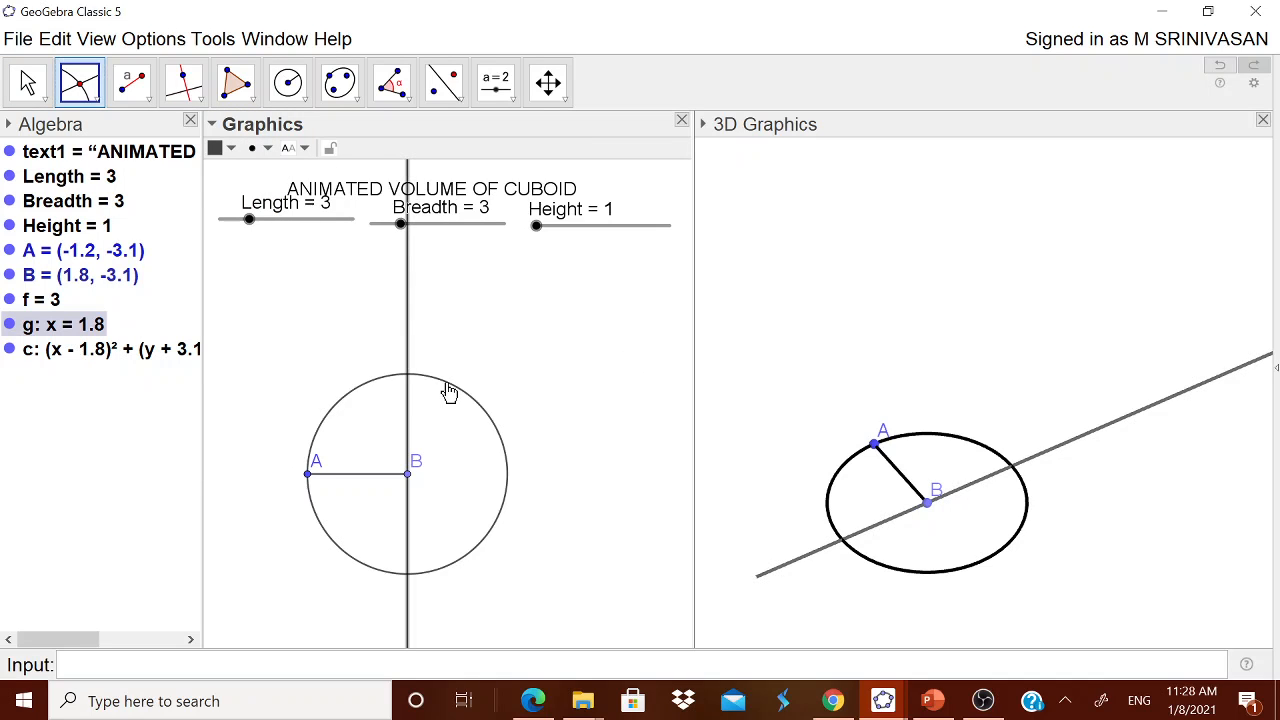
left_click(449, 391)
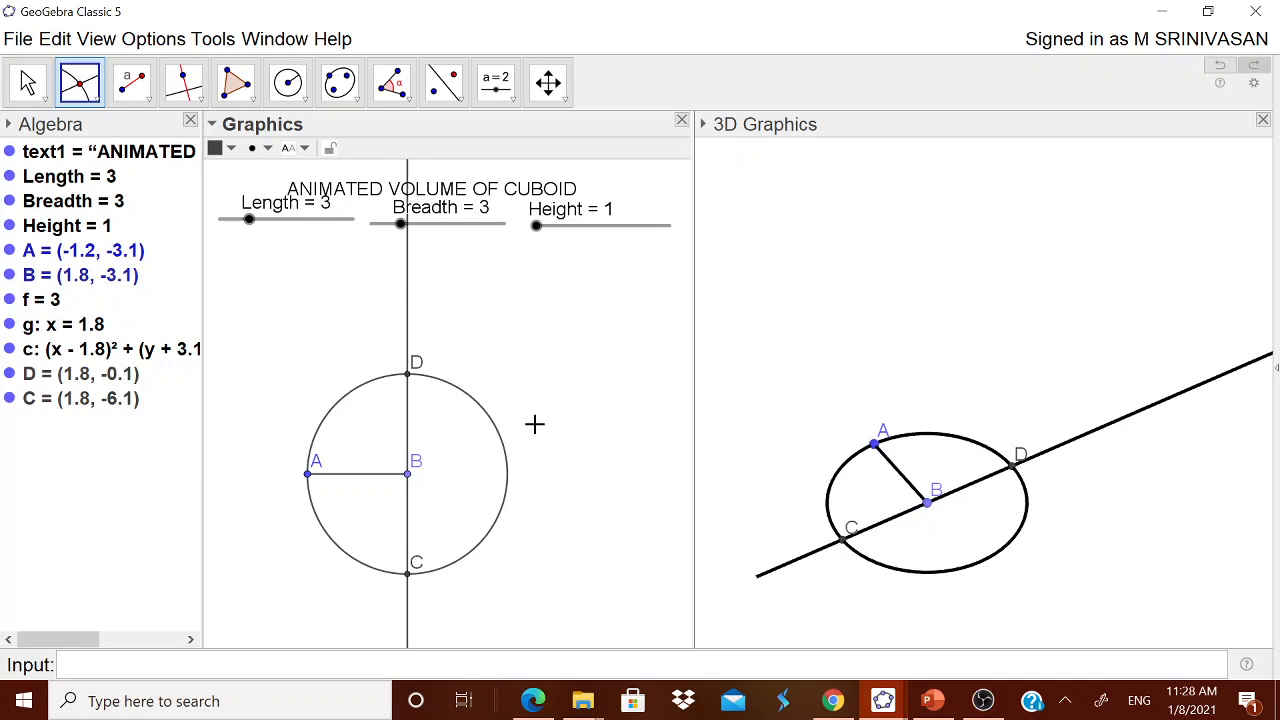
Step: Rename the upper intersection point of the circle and the perpendicular line as C
right_click(409, 380)
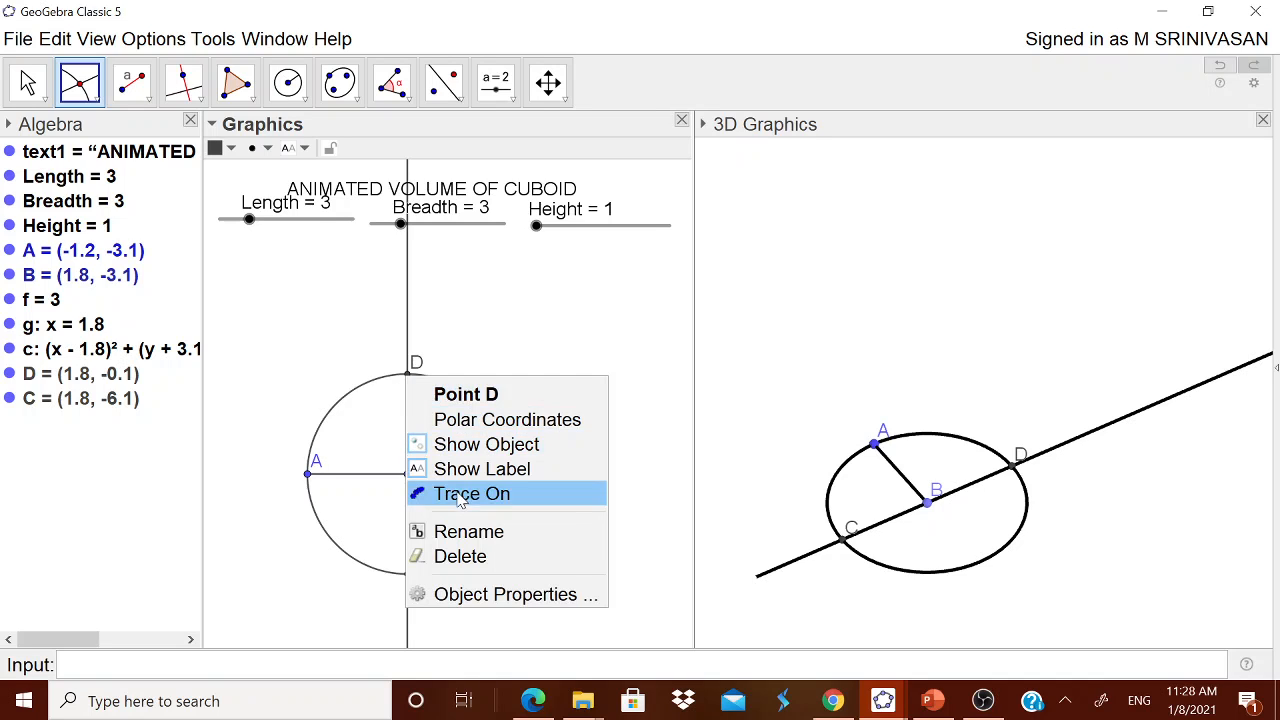
left_click(465, 530)
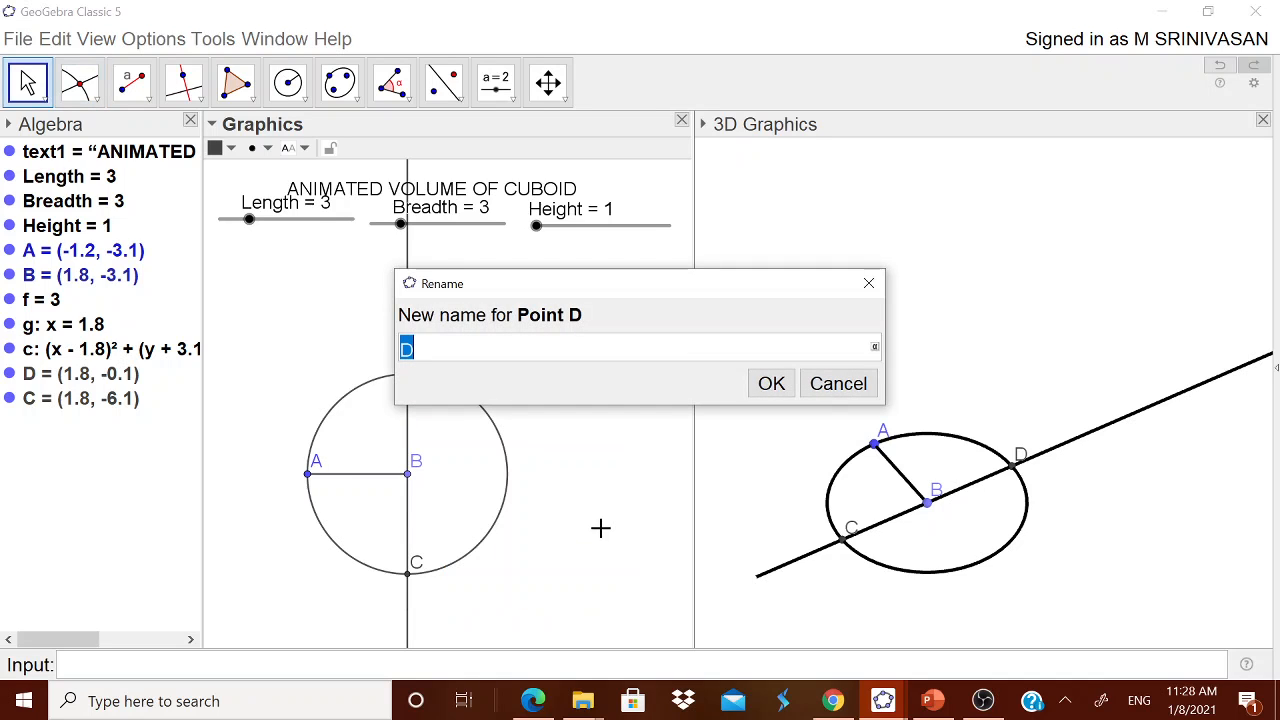
type("C")
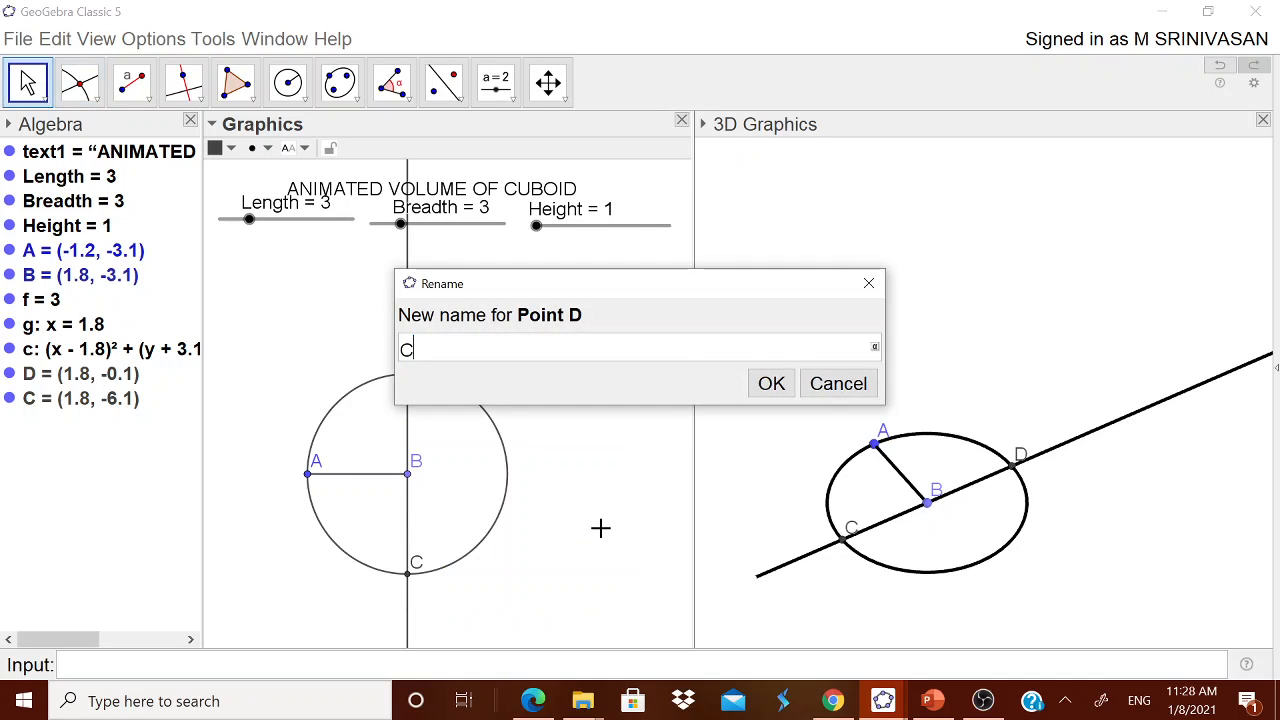
left_click(770, 384)
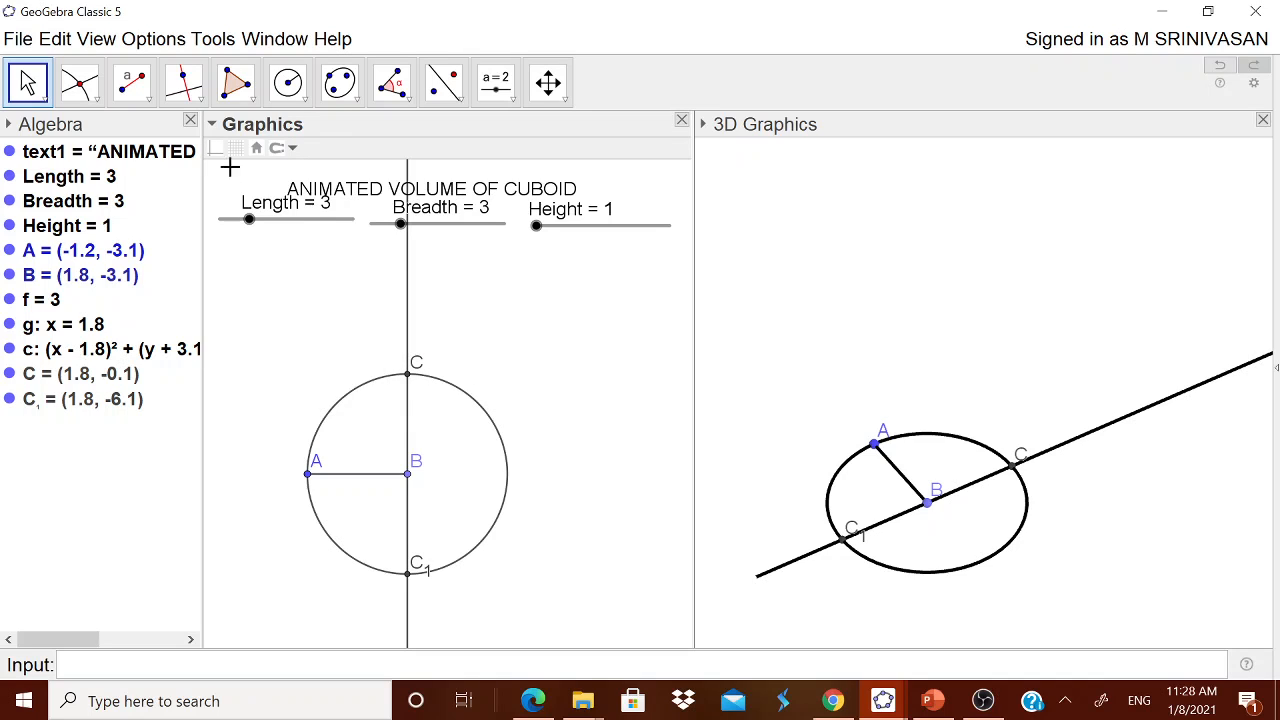
Step: Construct the perpendicular line to segment AB through point A
left_click(190, 92)
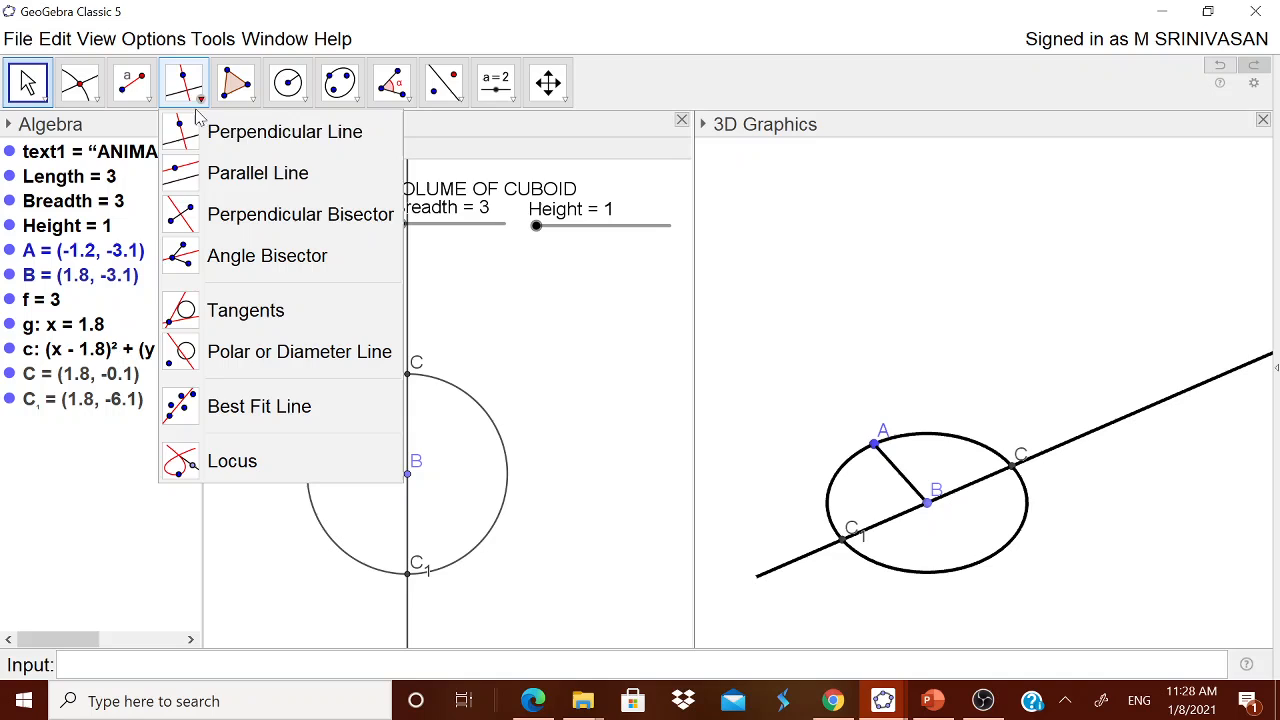
left_click(243, 134)
left_click(336, 475)
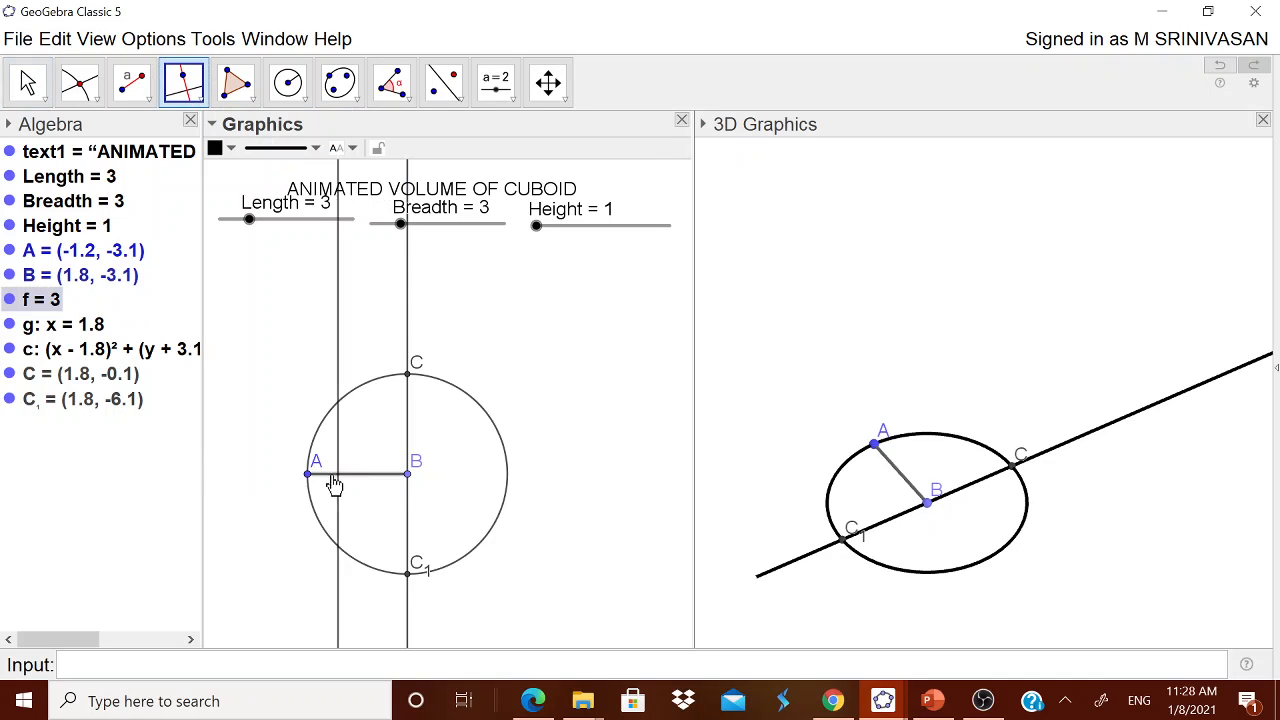
left_click(308, 476)
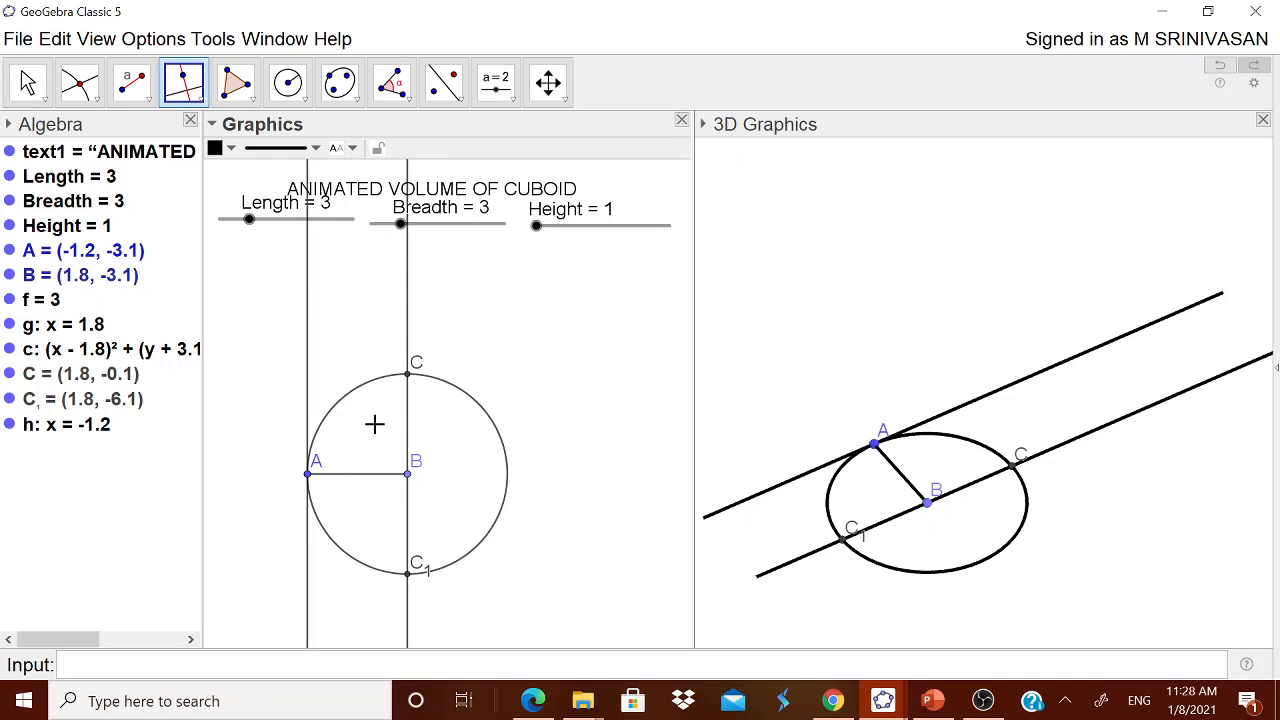
Step: Construct the line parallel to segment AB through point C
left_click(200, 100)
left_click(221, 175)
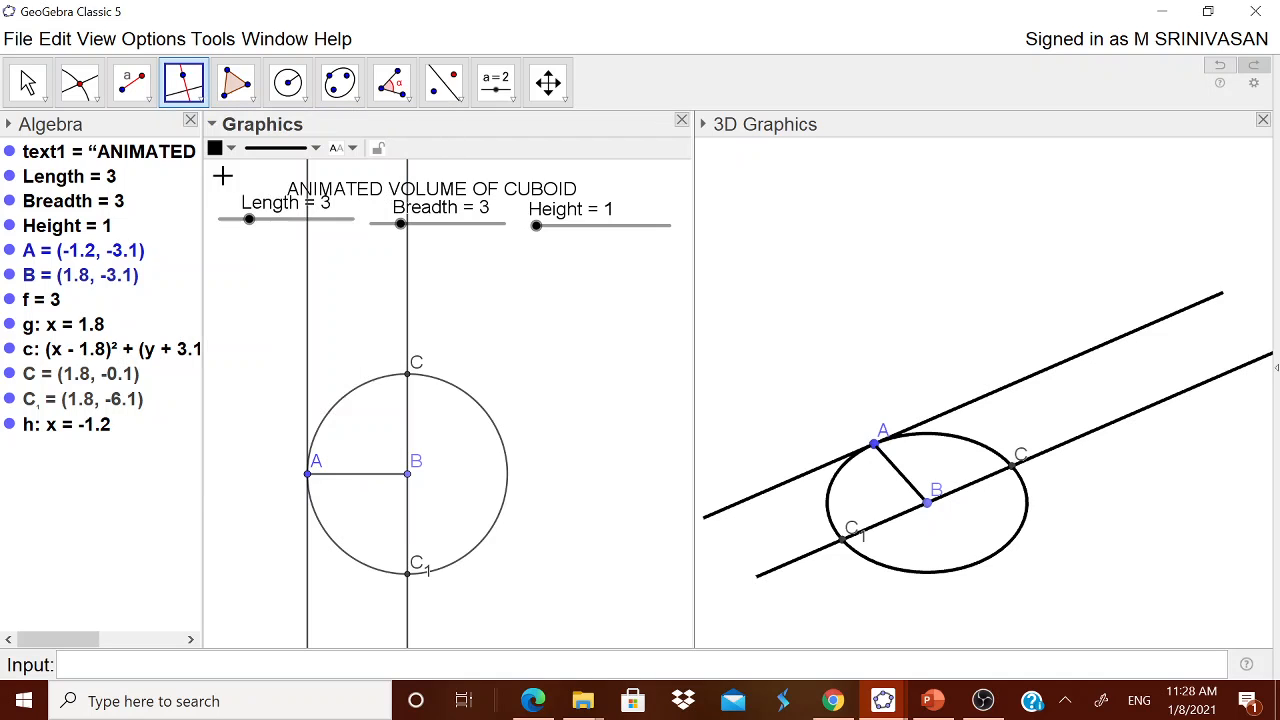
left_click(360, 474)
left_click(409, 381)
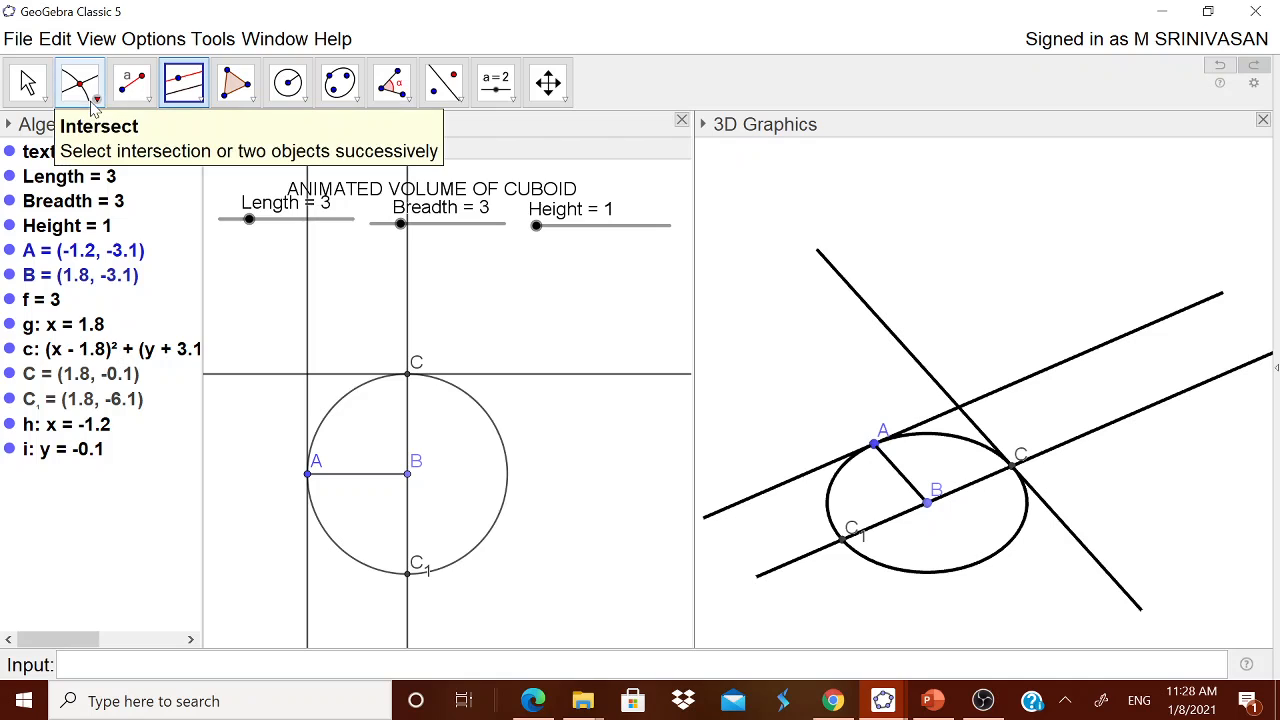
Step: Mark the intersection point of the perpendicular line through A and the parallel line through C
left_click(94, 98)
left_click(135, 276)
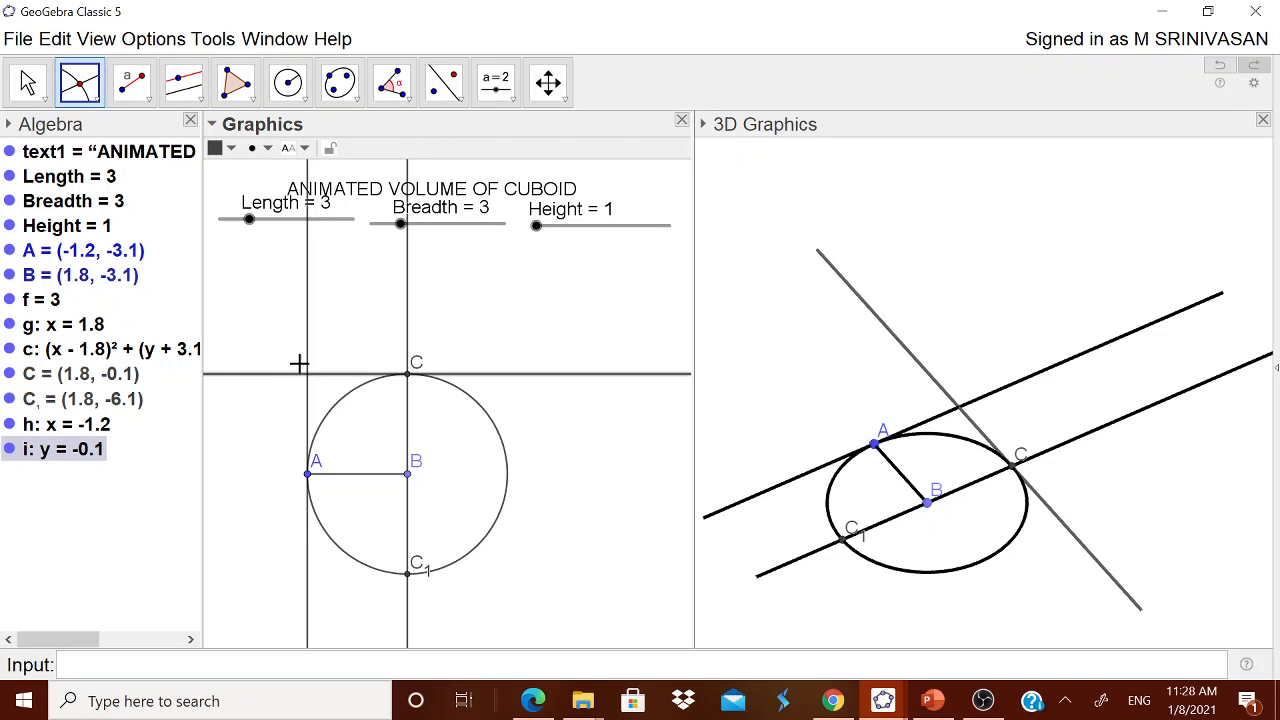
left_click(308, 372)
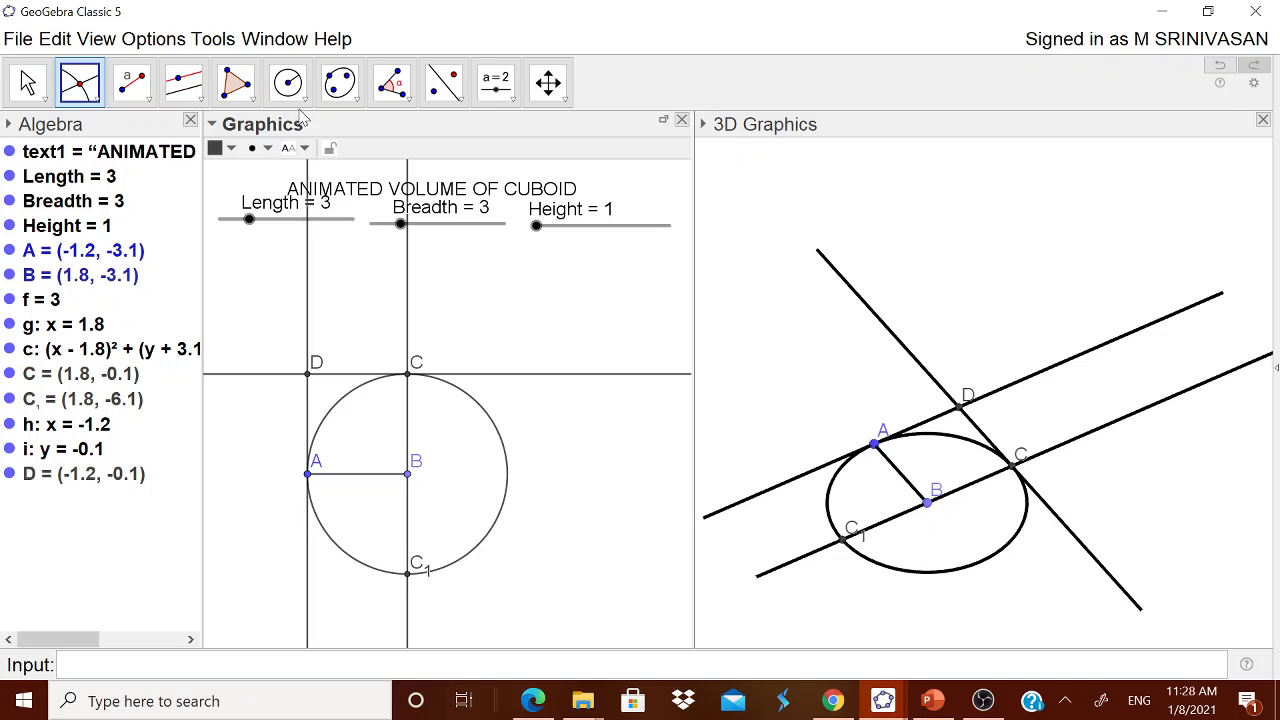
Step: Draw the polygon ABCD through the four corner points as the cuboid's base
left_click(255, 100)
left_click(271, 137)
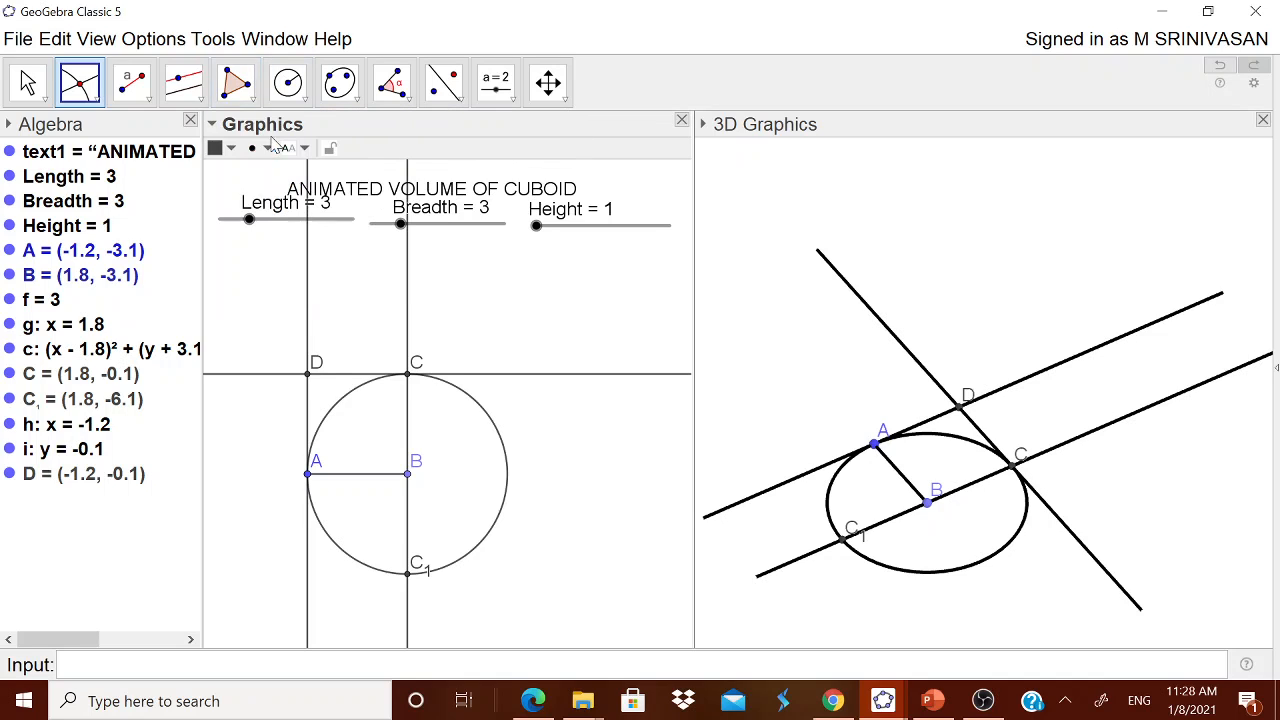
left_click(309, 474)
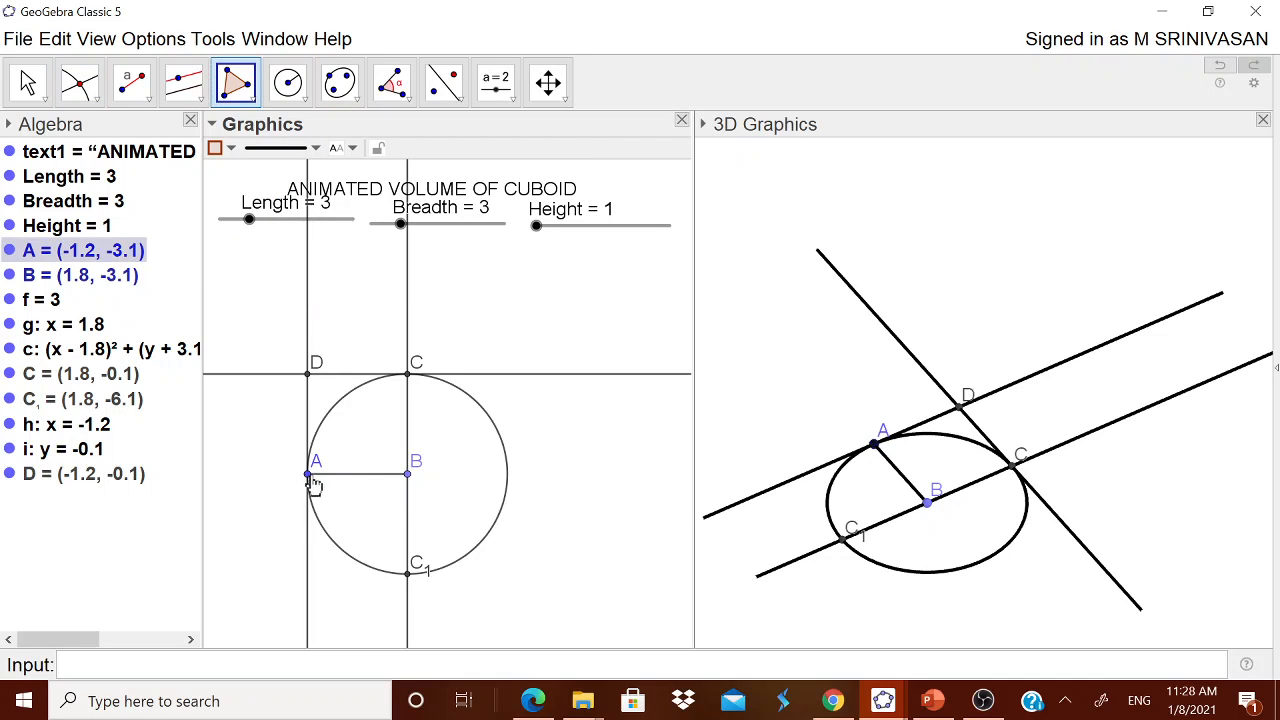
left_click(407, 474)
left_click(407, 375)
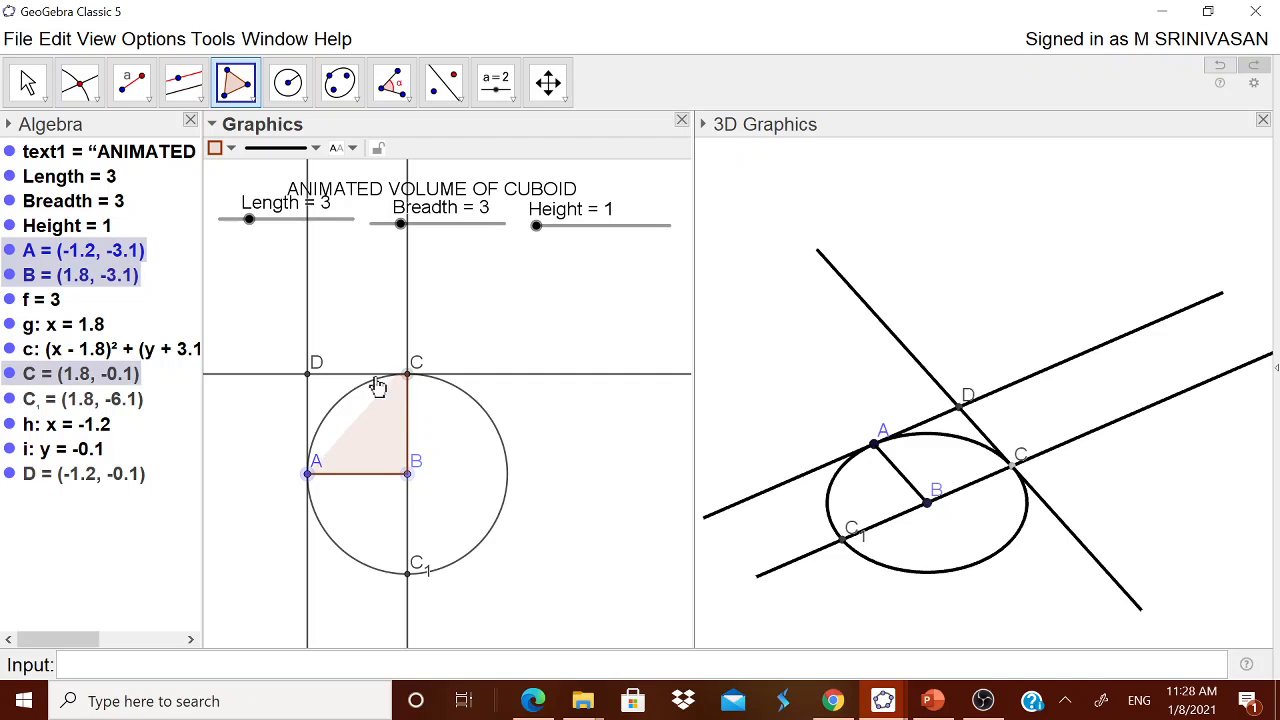
left_click(307, 377)
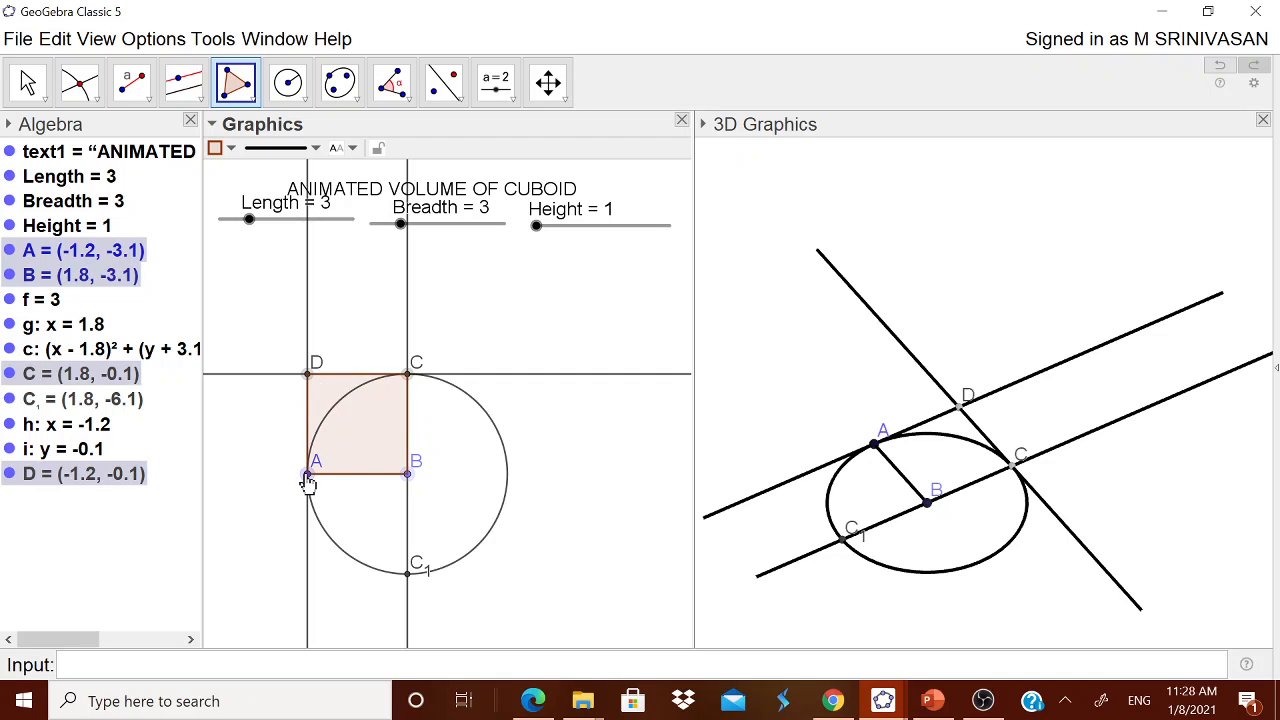
left_click(307, 474)
Step: Hide the two perpendicular lines, the parallel line, the circle and the lower intersection point C₁, leaving only the base polygon
left_click(27, 82)
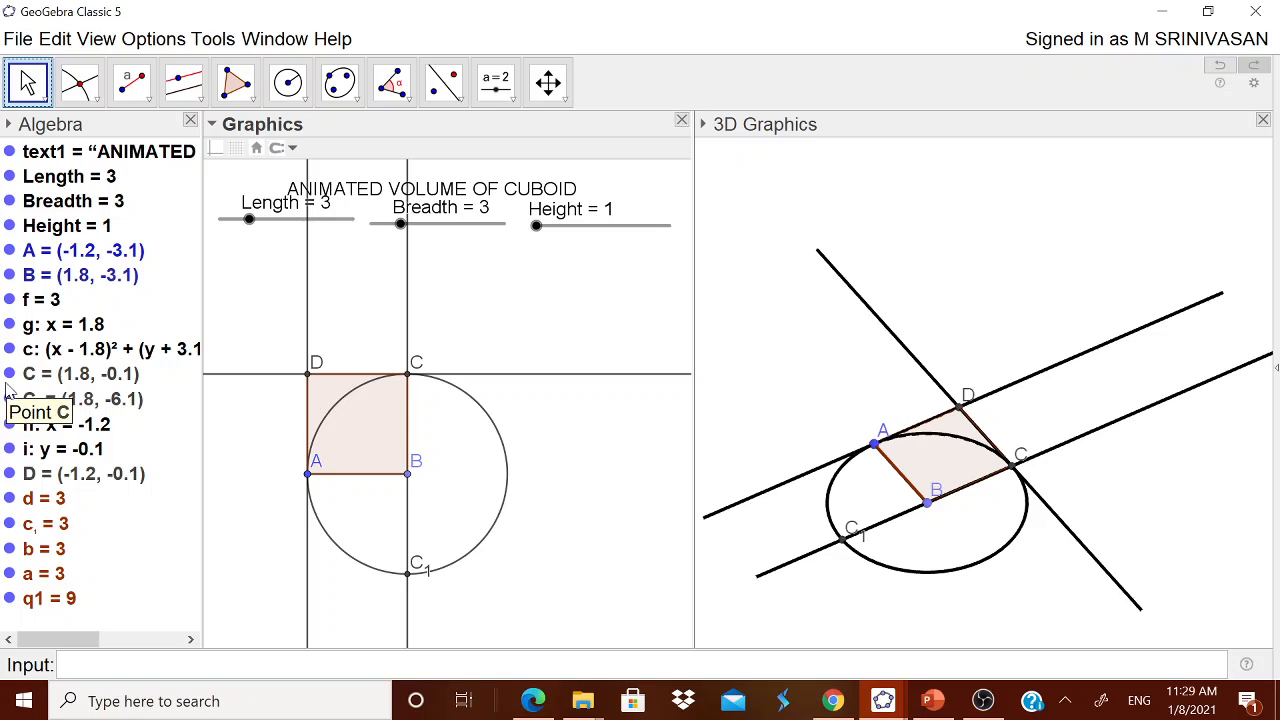
left_click(9, 324)
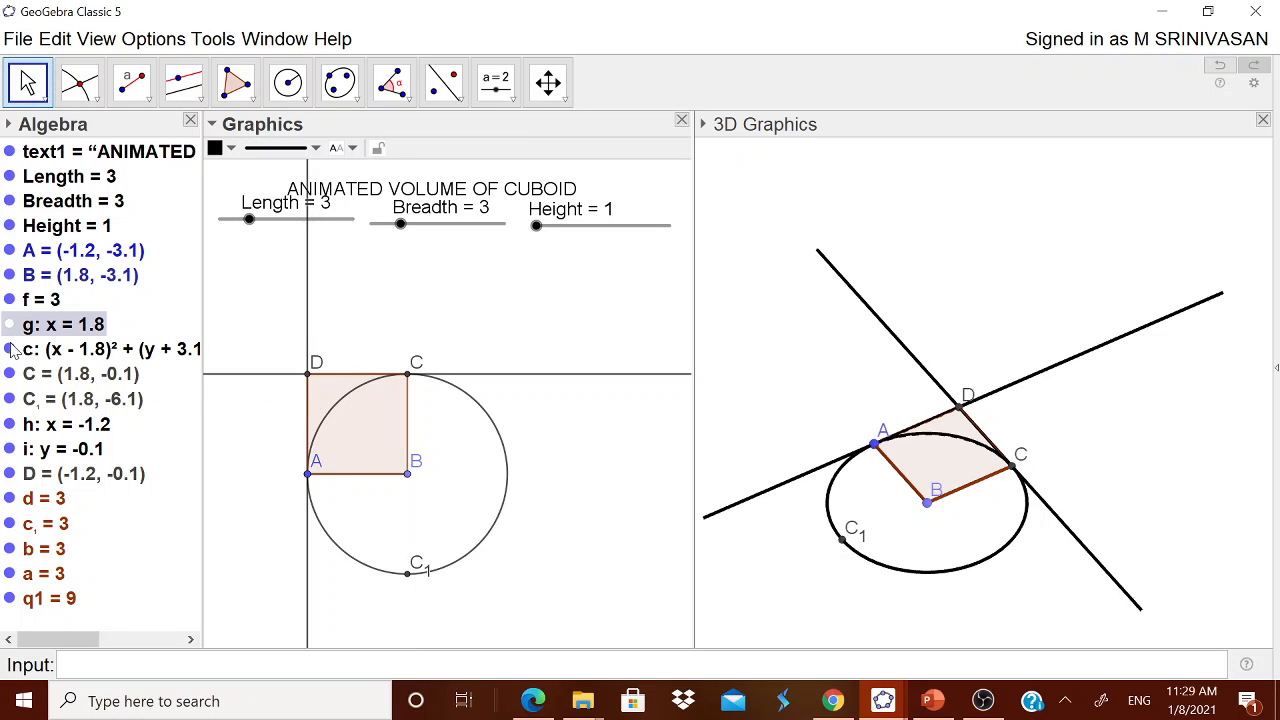
left_click(9, 349)
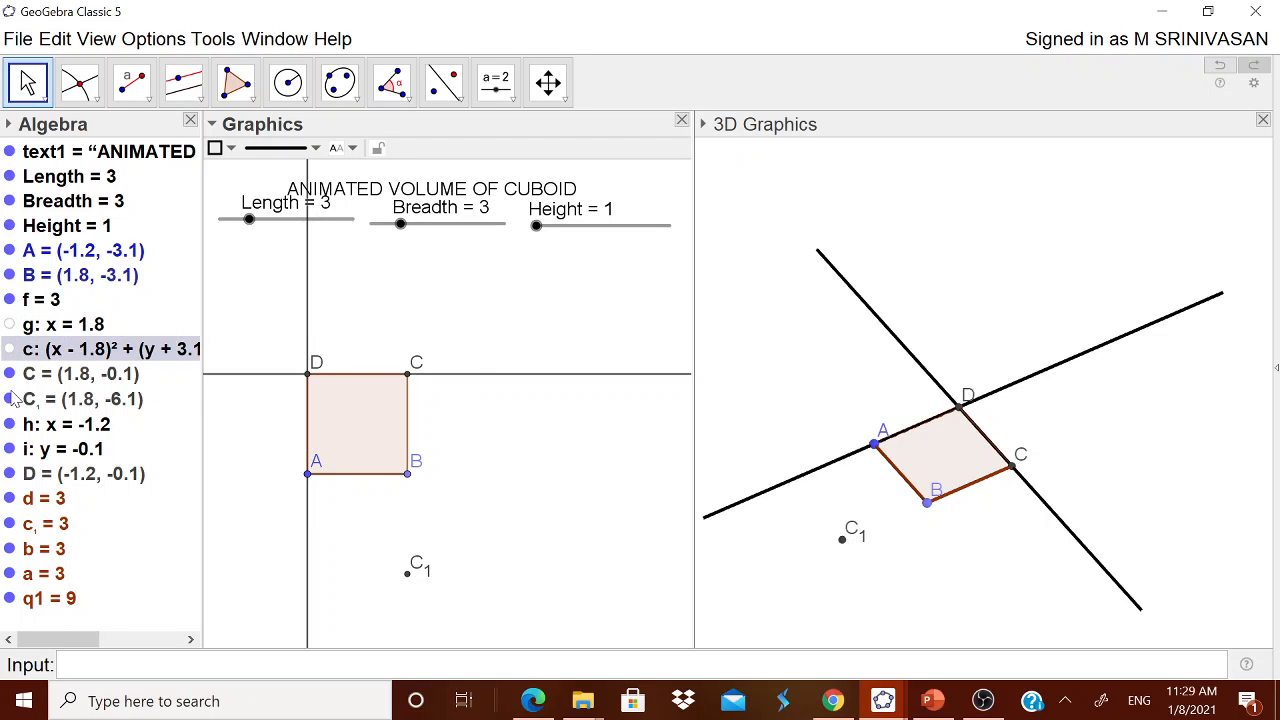
left_click(10, 399)
left_click(9, 424)
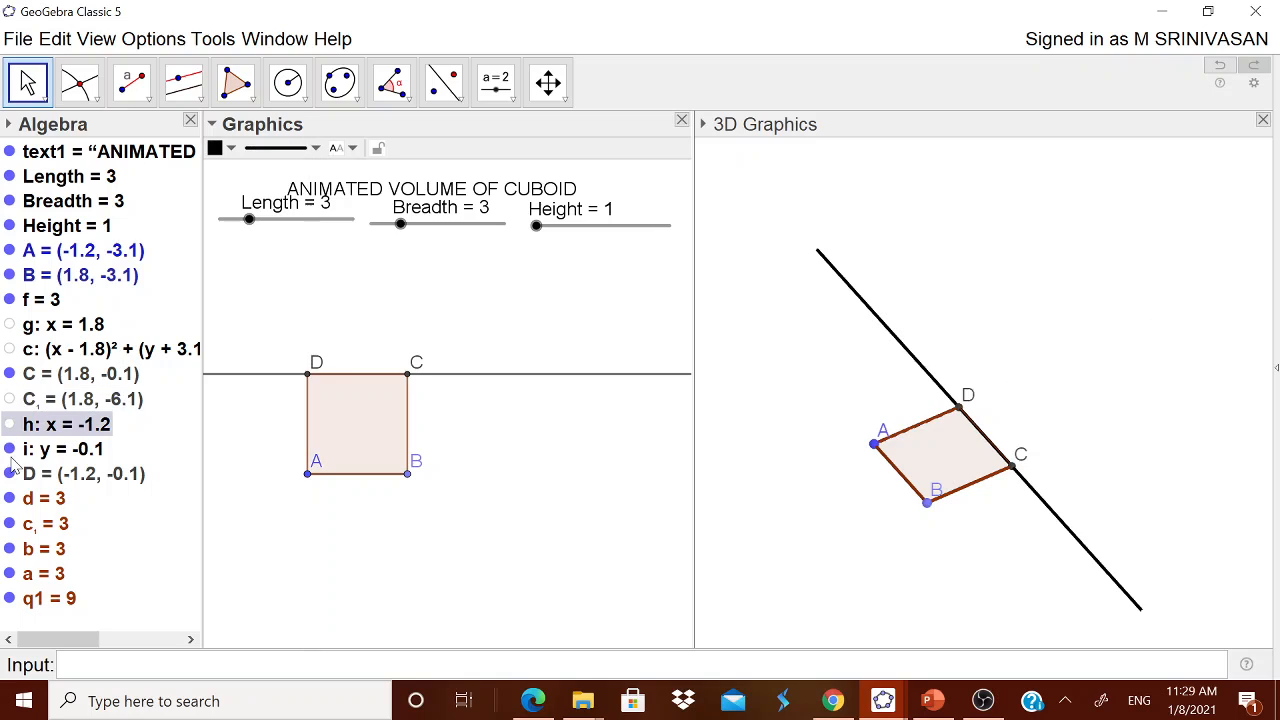
left_click(9, 449)
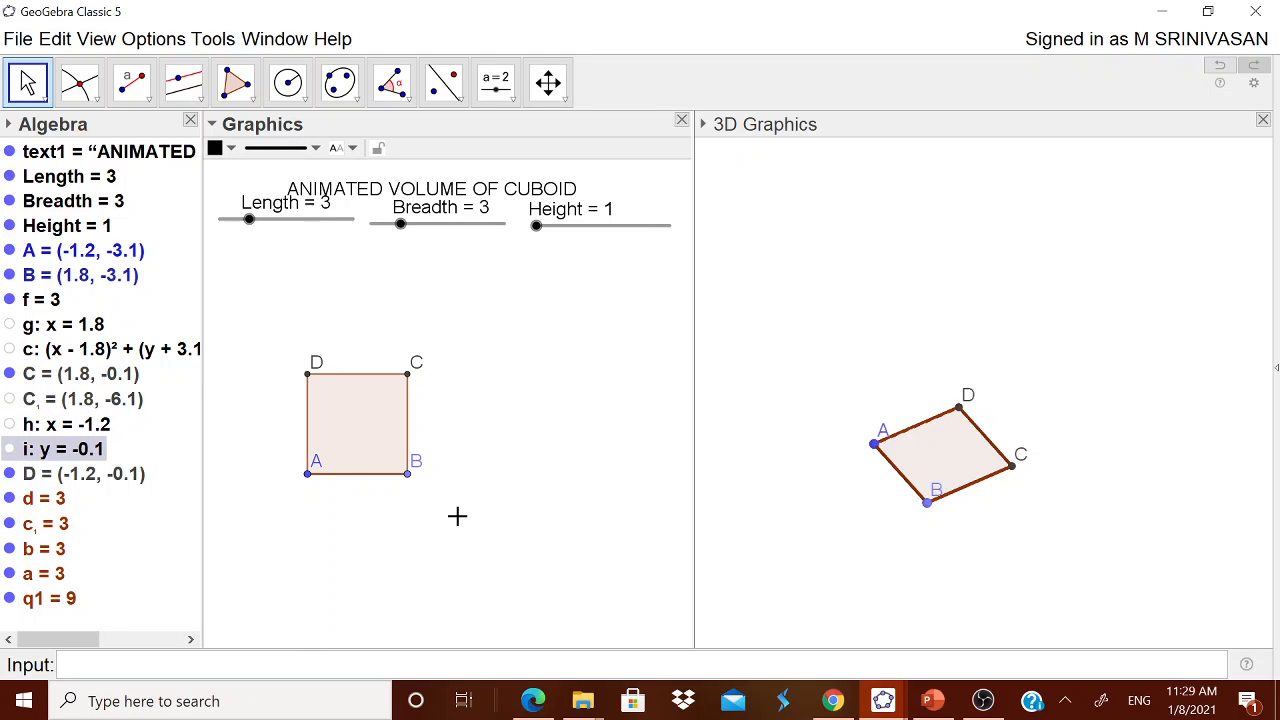
Step: Move the labels of points A and B below the rectangle, and set the sliders to Length 6 and Breadth 4
left_click_drag(317, 468, 293, 490)
left_click_drag(416, 461, 421, 484)
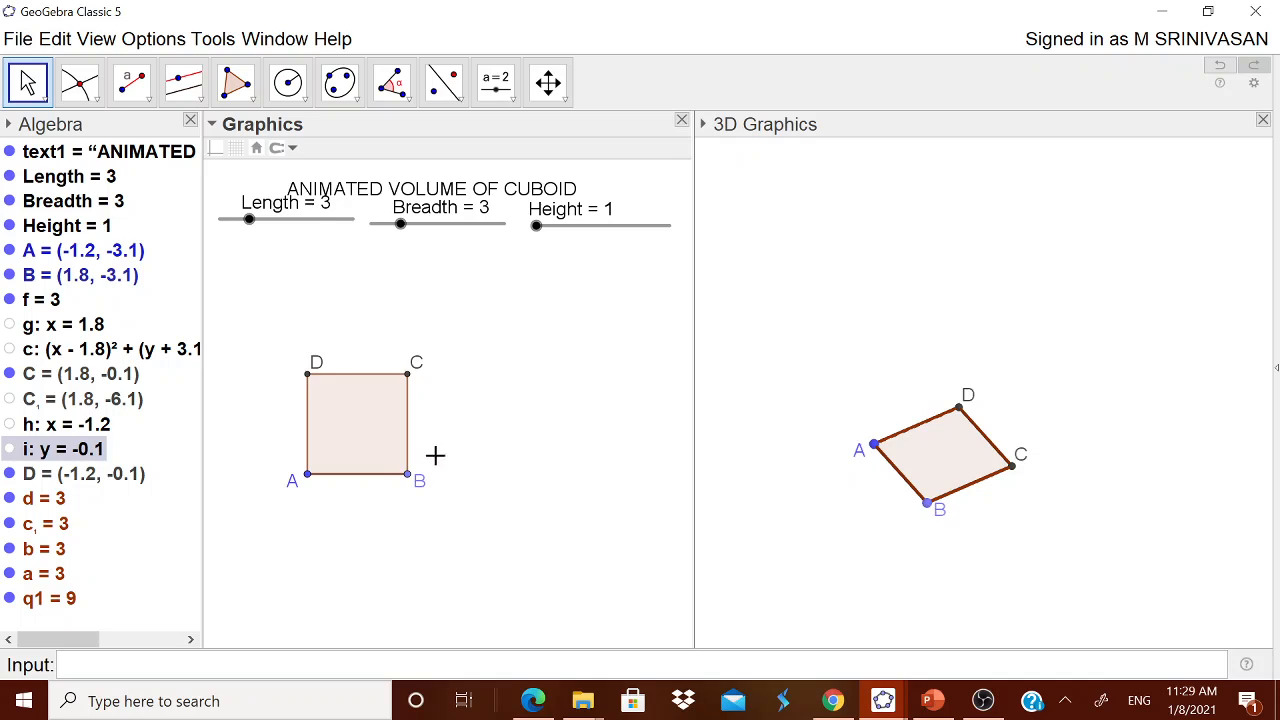
left_click_drag(250, 221, 293, 222)
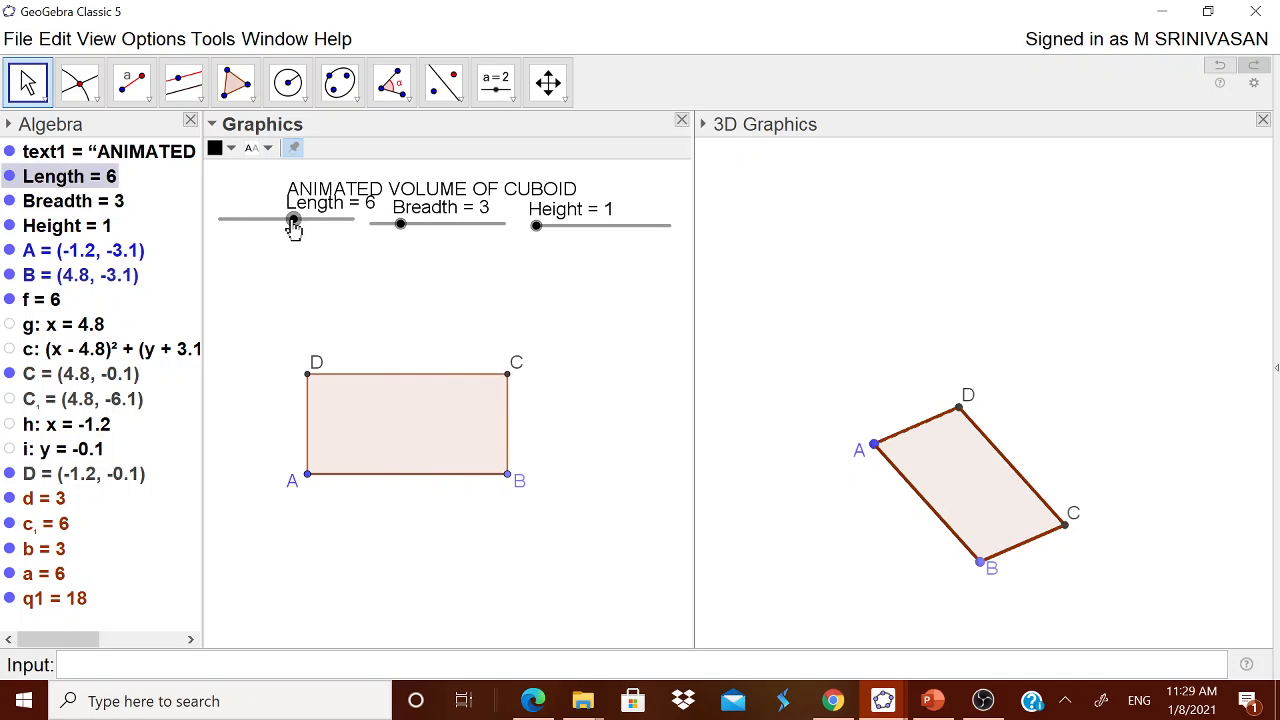
mouse_move(399, 228)
left_mouse_down()
mouse_move(446, 223)
mouse_move(414, 243)
left_mouse_up()
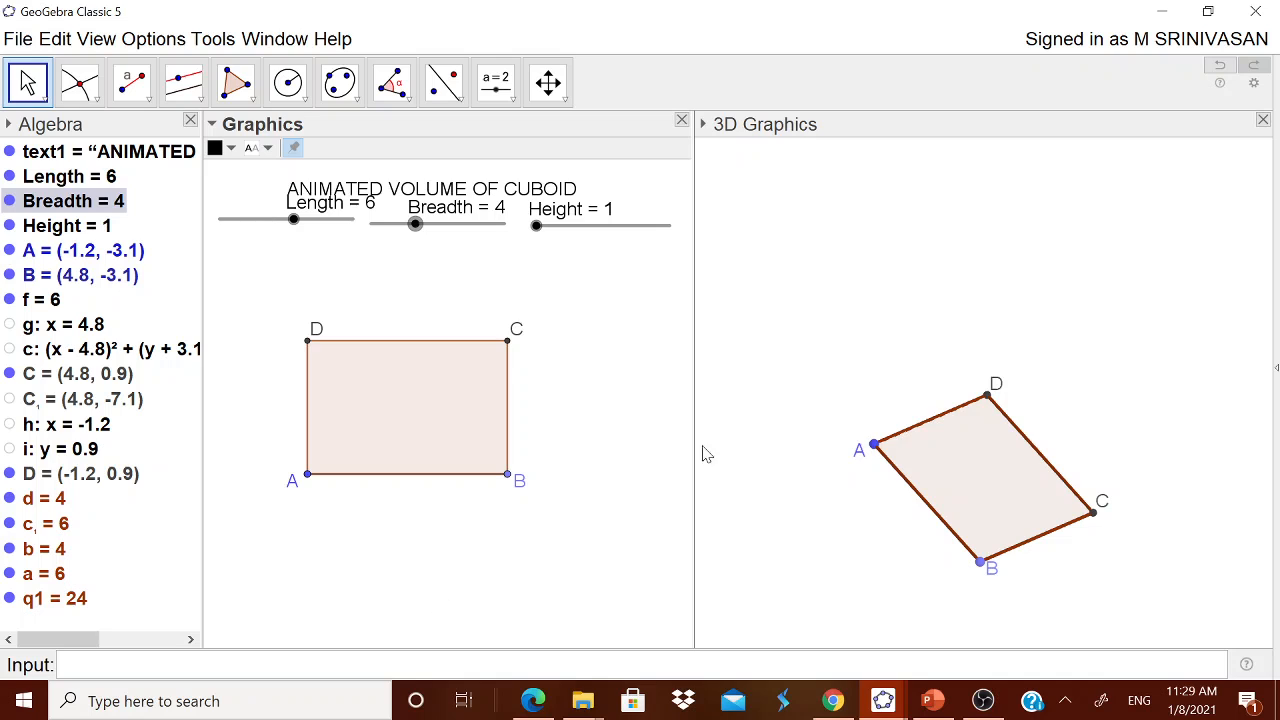
Step: Extrude the base polygon ABCD to a prism with altitude 10 in the 3D view
left_click(757, 410)
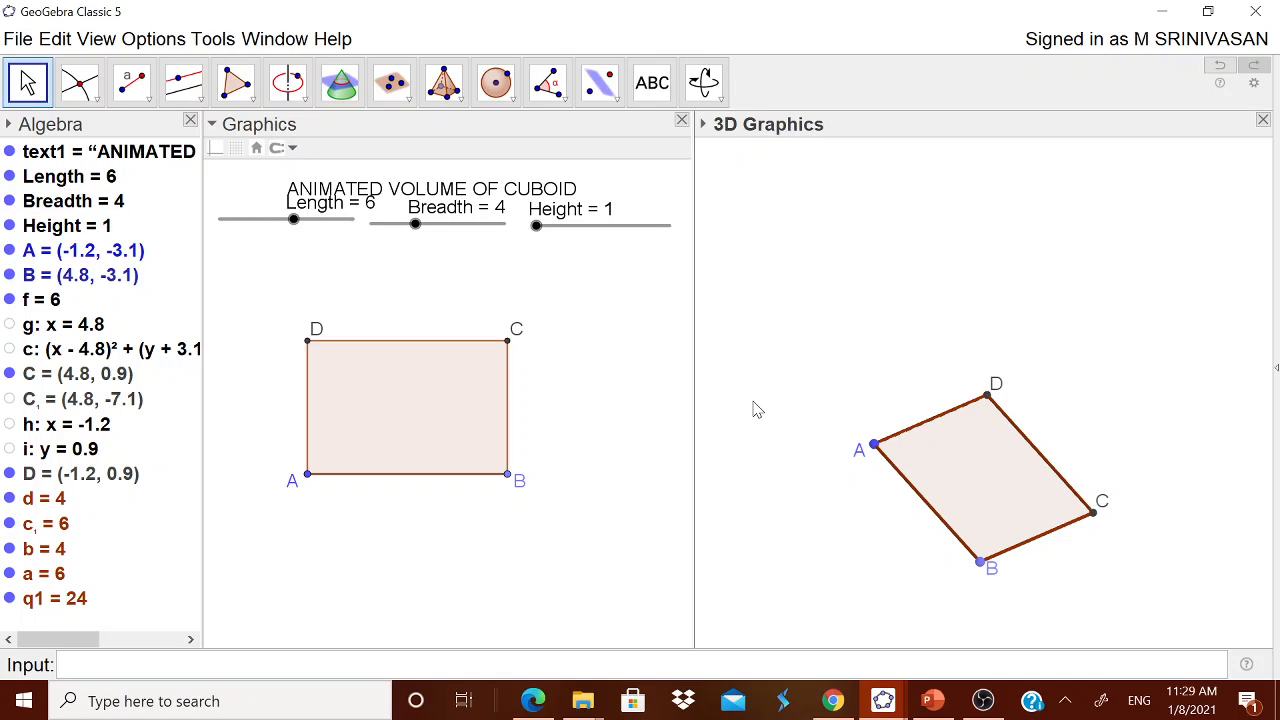
left_click(461, 101)
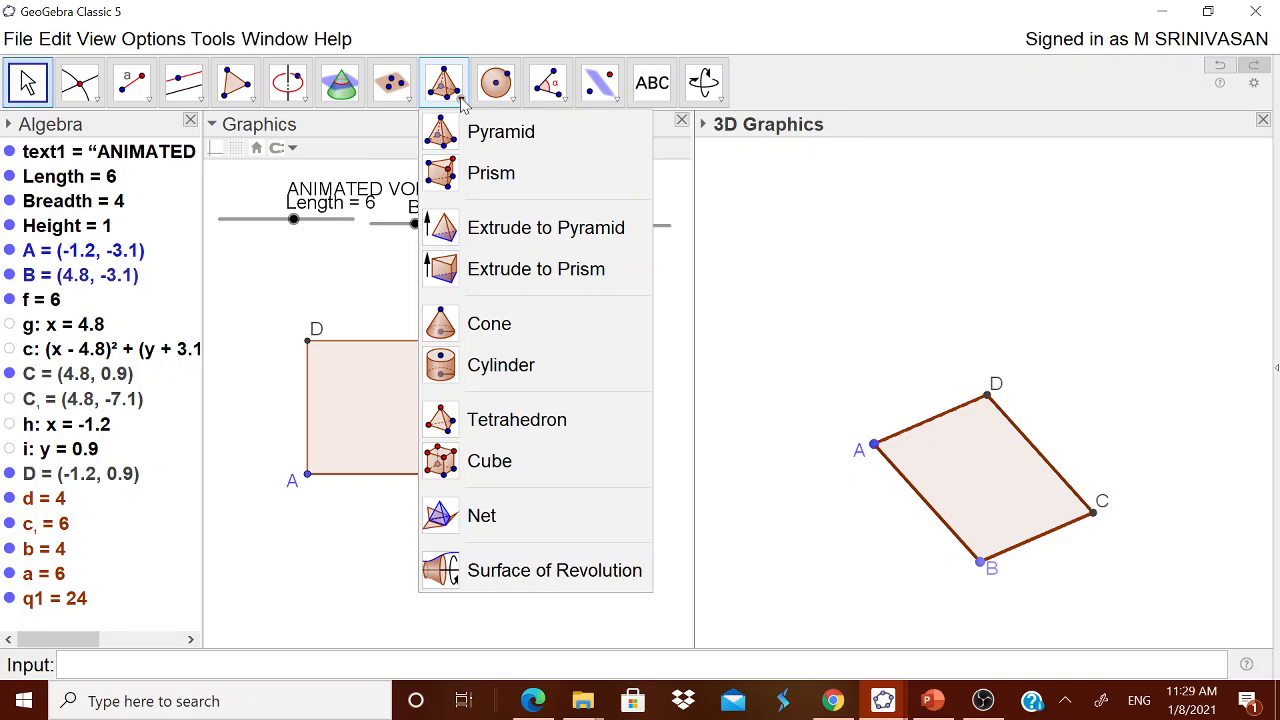
left_click(551, 270)
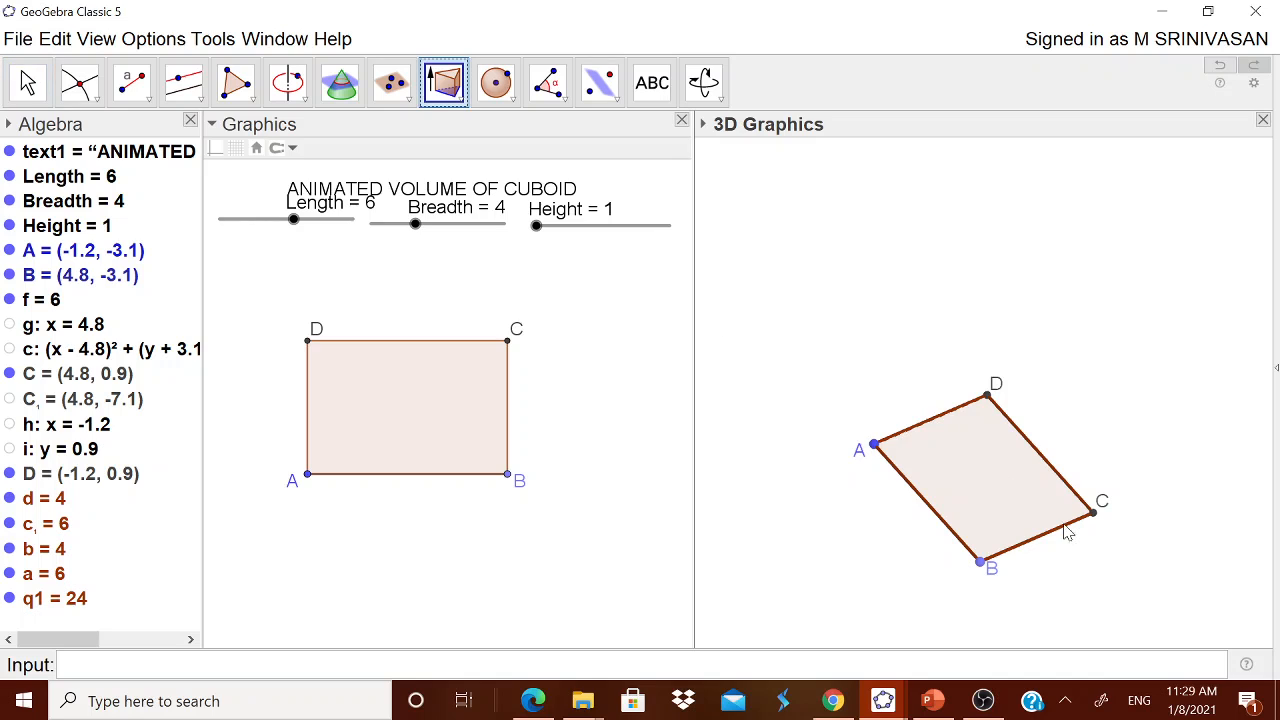
left_click(982, 473)
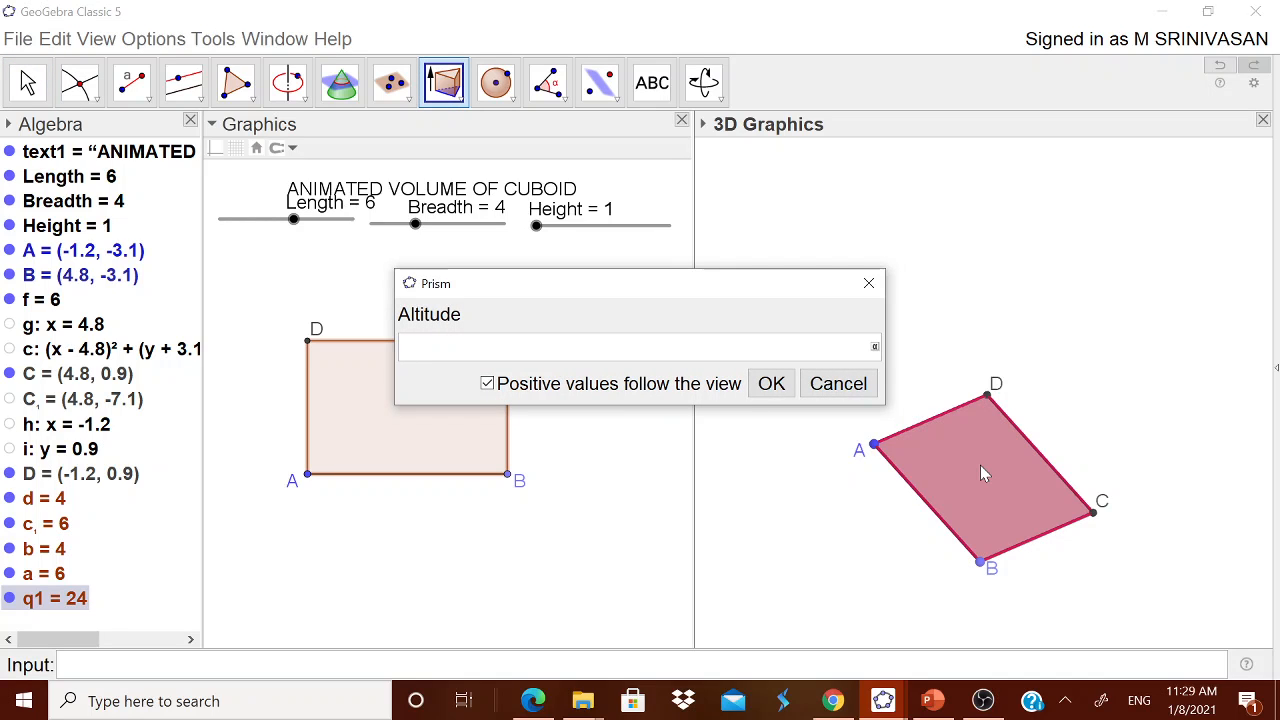
type("10")
left_click(779, 392)
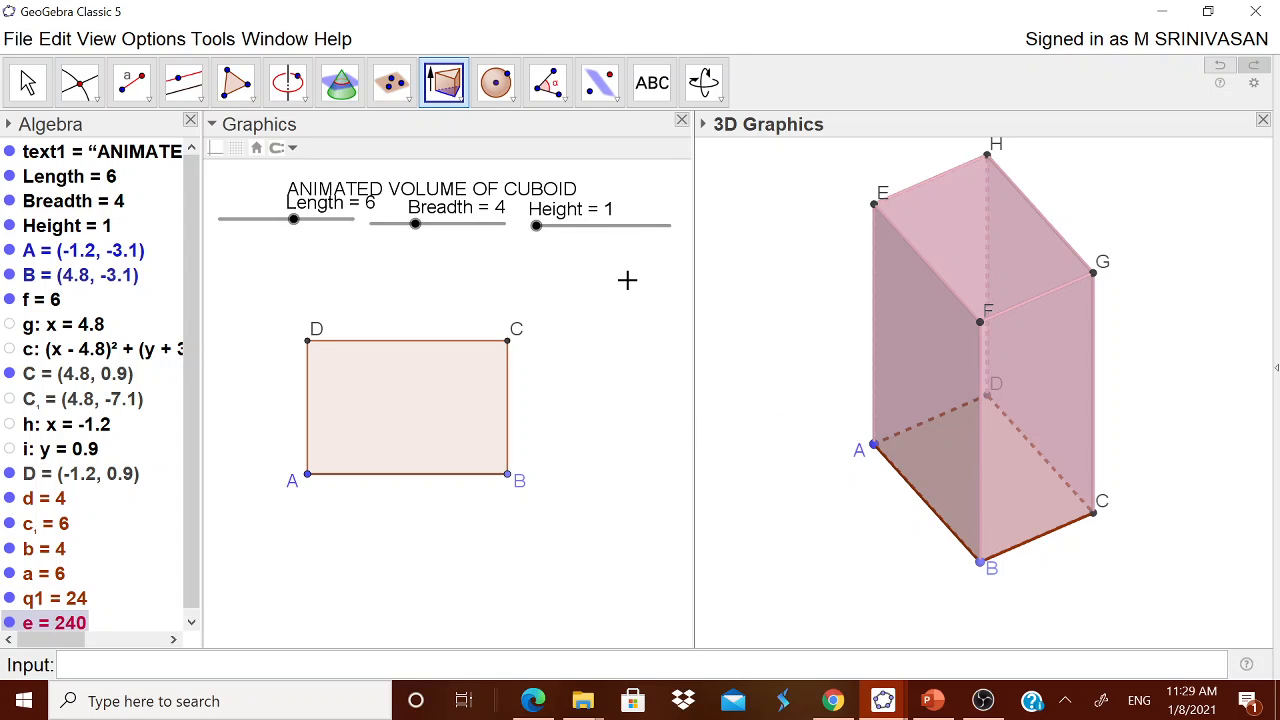
Step: Set the prism's fill opacity to 0 so that only its edges are drawn
right_click(60, 624)
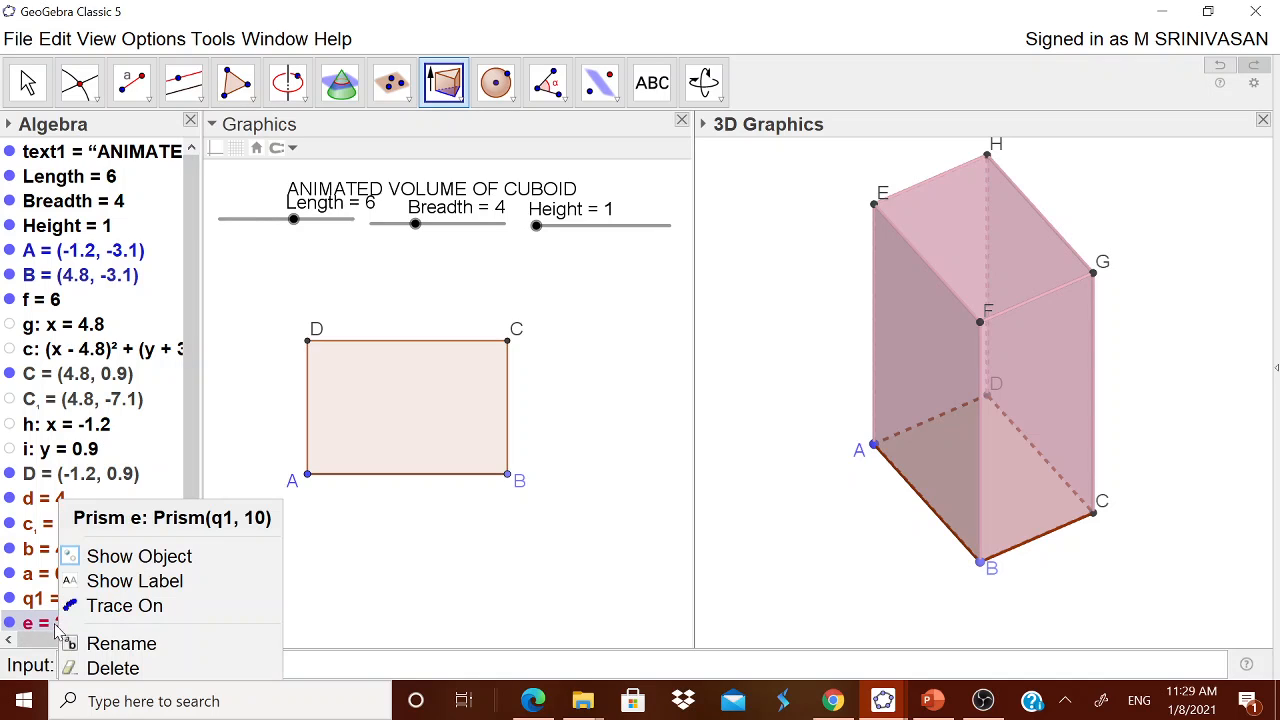
left_click(378, 576)
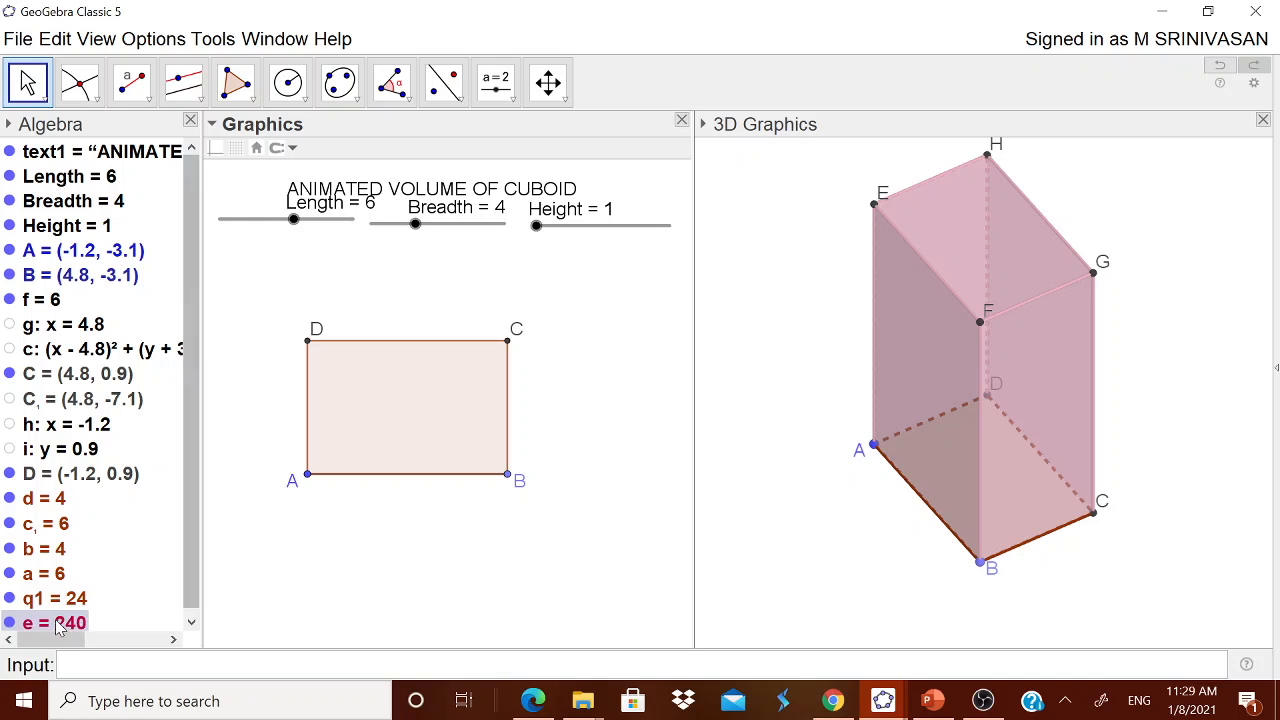
right_click(58, 624)
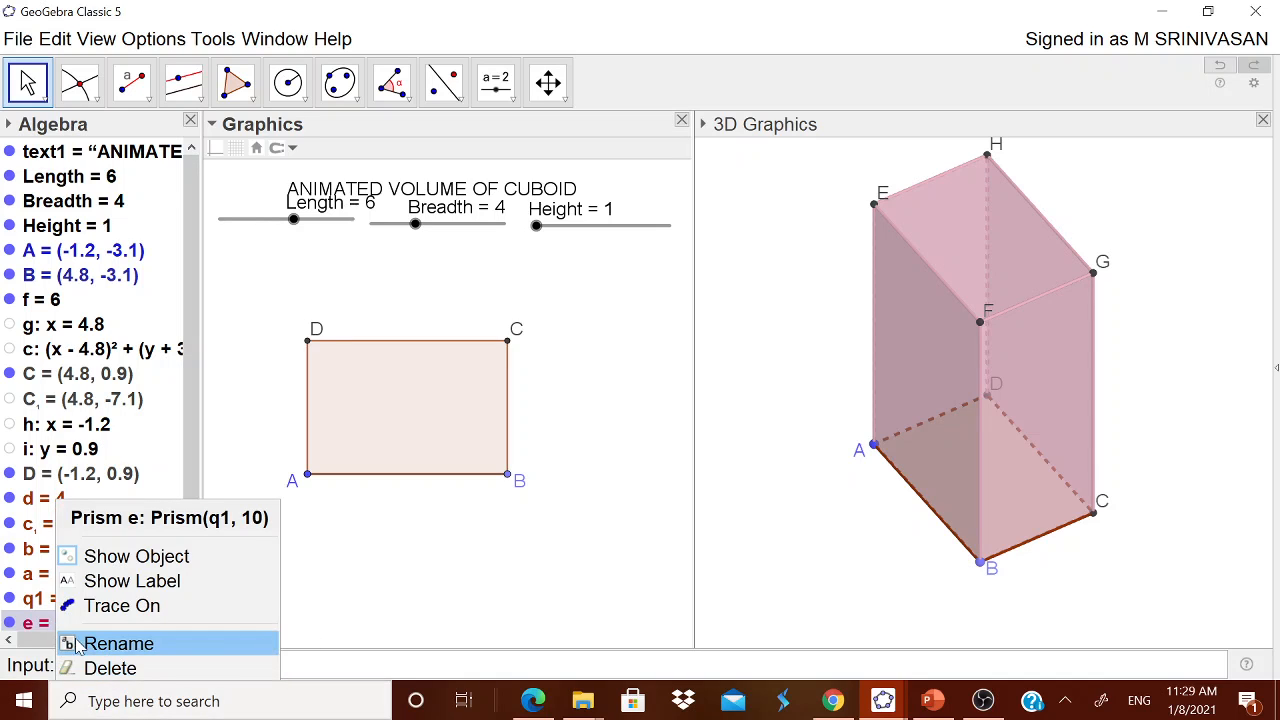
right_click(28, 624)
left_click(130, 706)
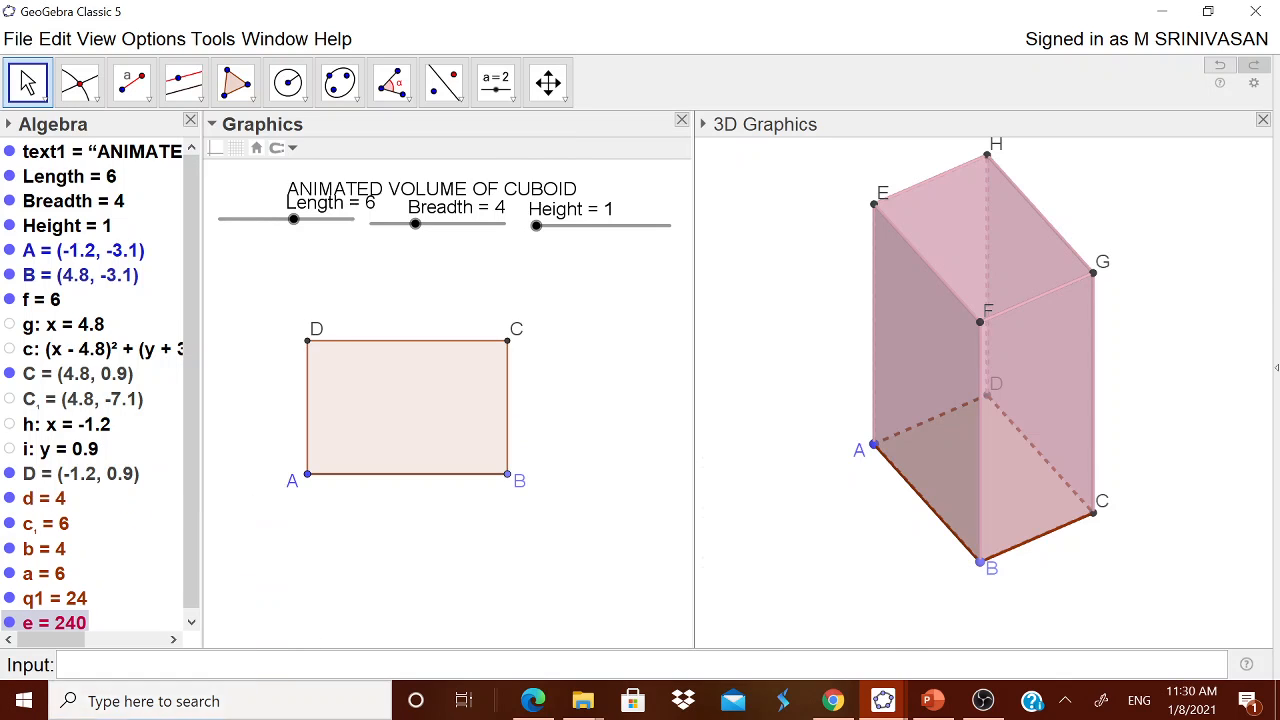
left_click_drag(1095, 455, 1047, 452)
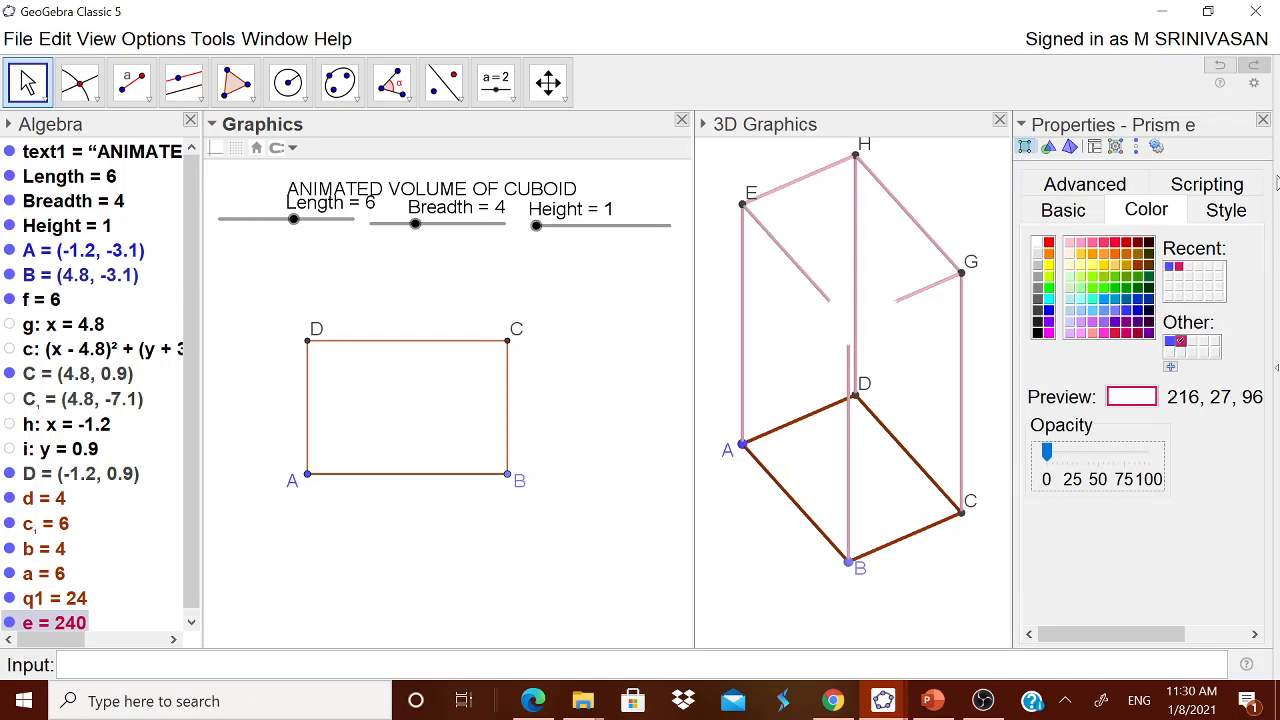
left_click(1263, 120)
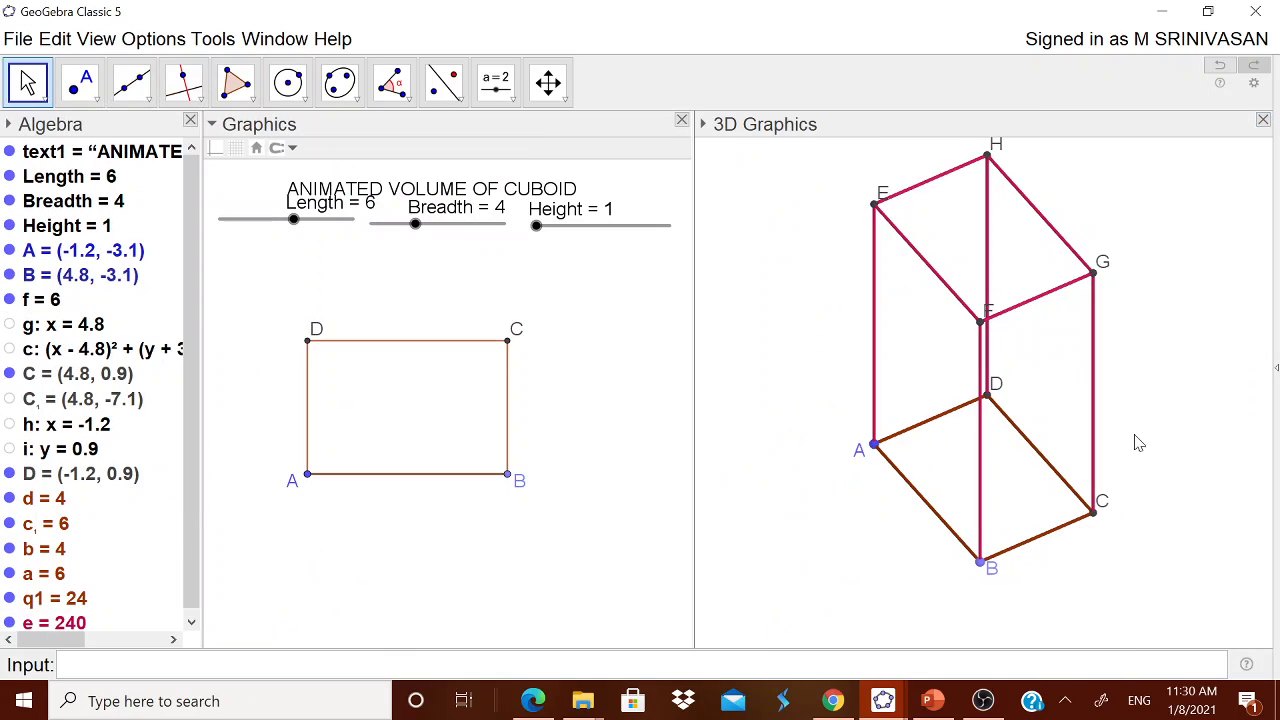
mouse_move(1170, 453)
left_mouse_down()
mouse_move(1181, 439)
mouse_move(1133, 443)
mouse_move(1117, 466)
mouse_move(1137, 477)
mouse_move(1175, 455)
mouse_move(1162, 448)
left_mouse_up()
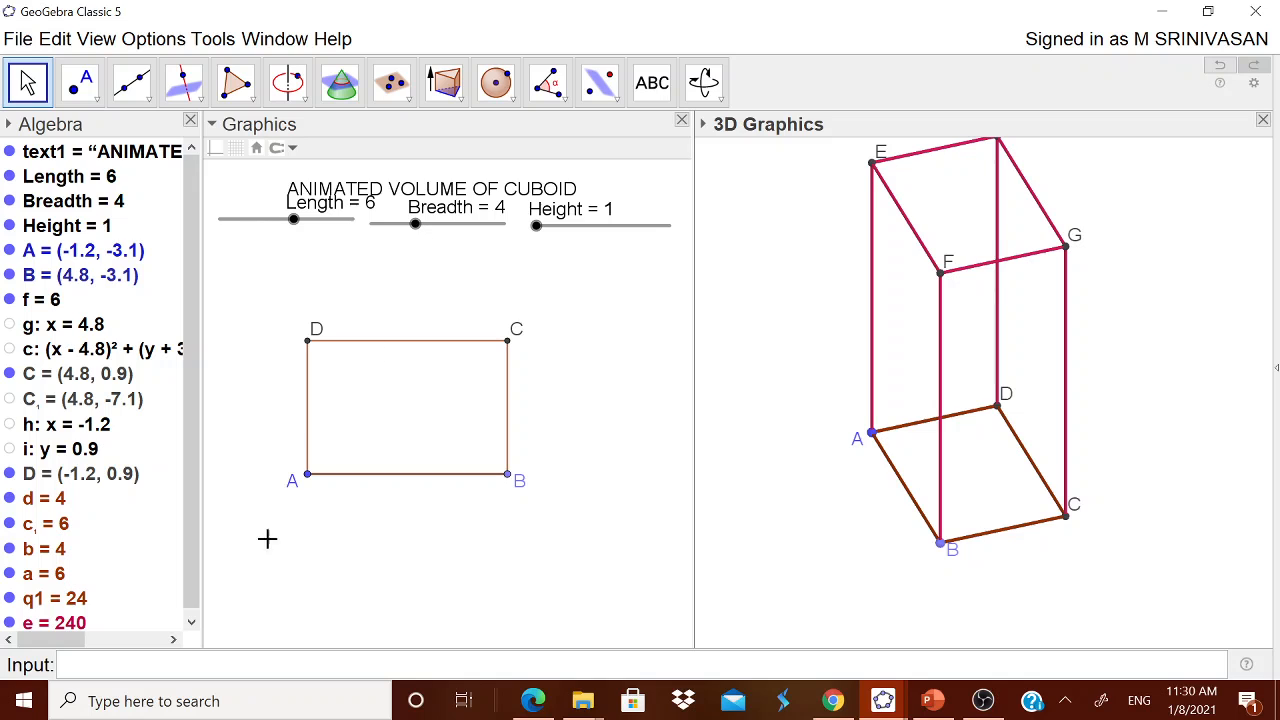
left_click(462, 104)
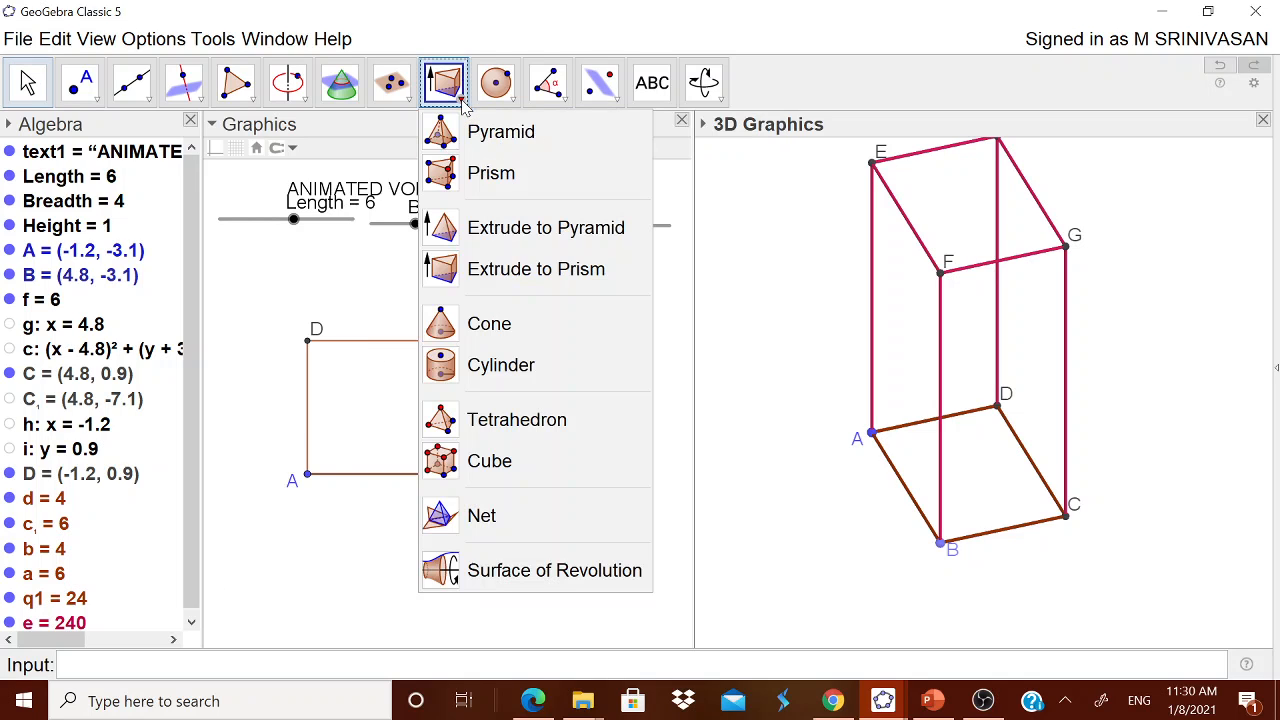
left_click(491, 268)
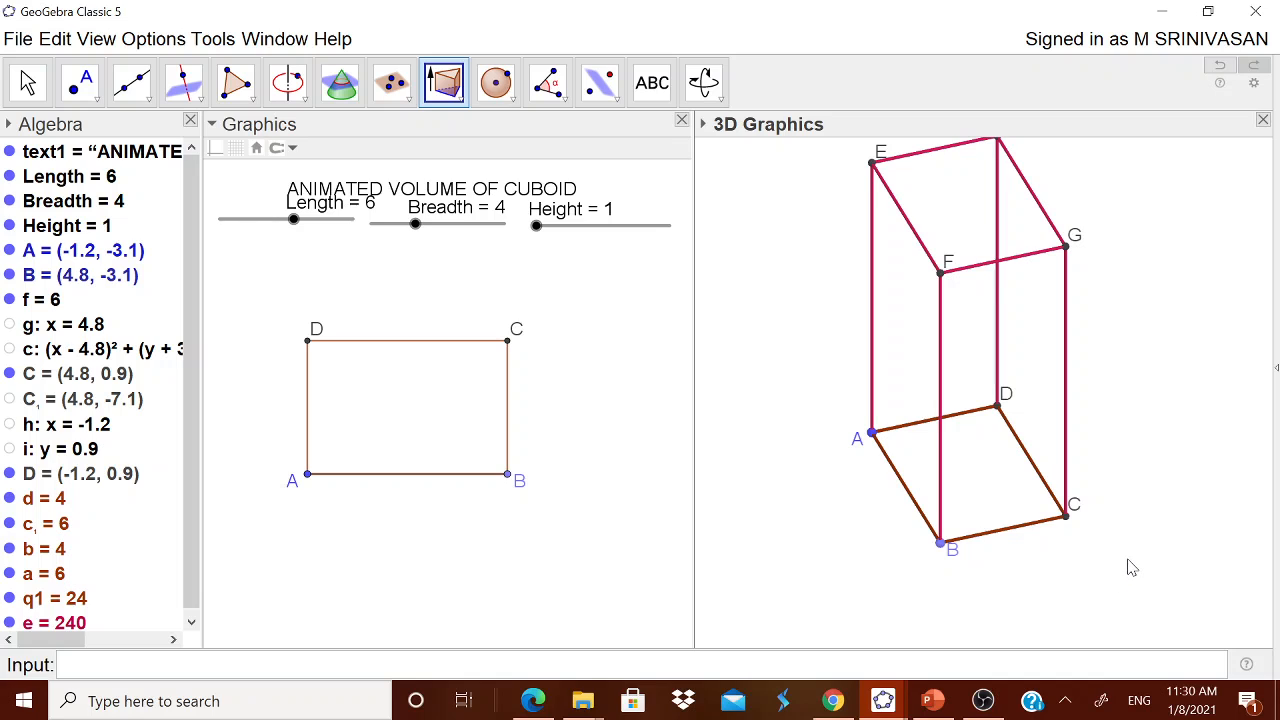
key("Escape")
left_click_drag(1137, 566, 1143, 555)
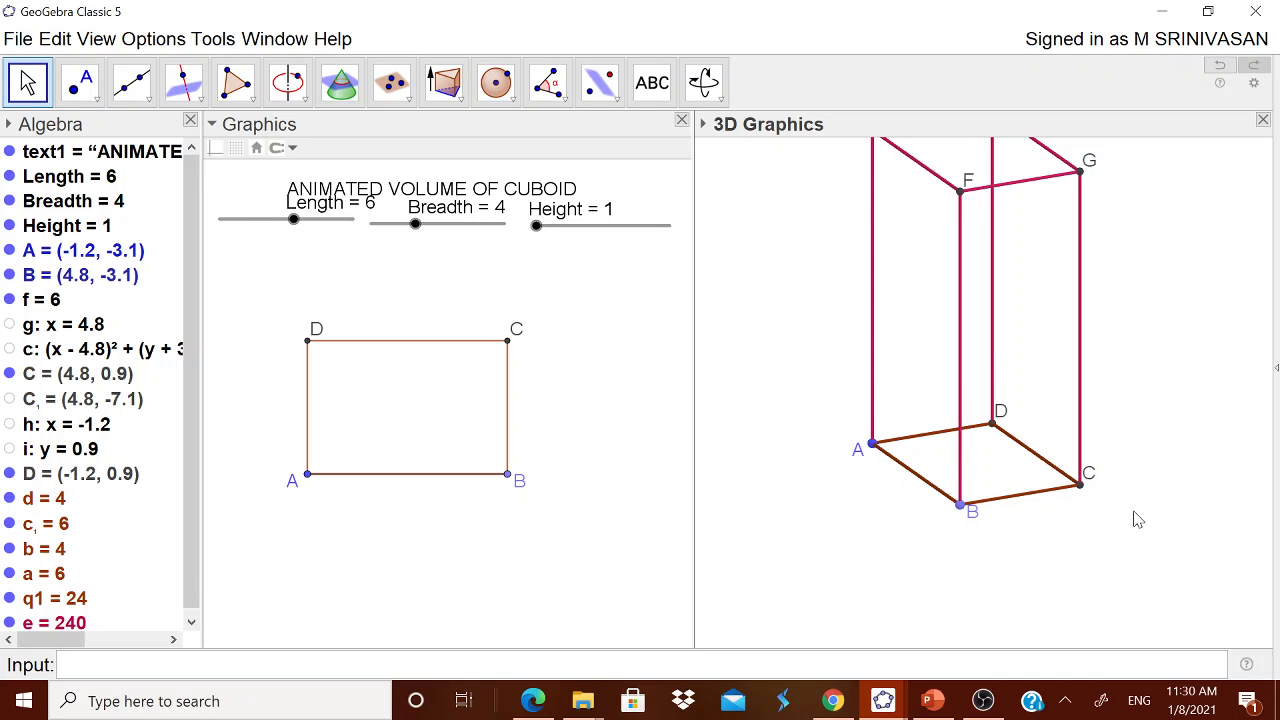
left_click(60, 600)
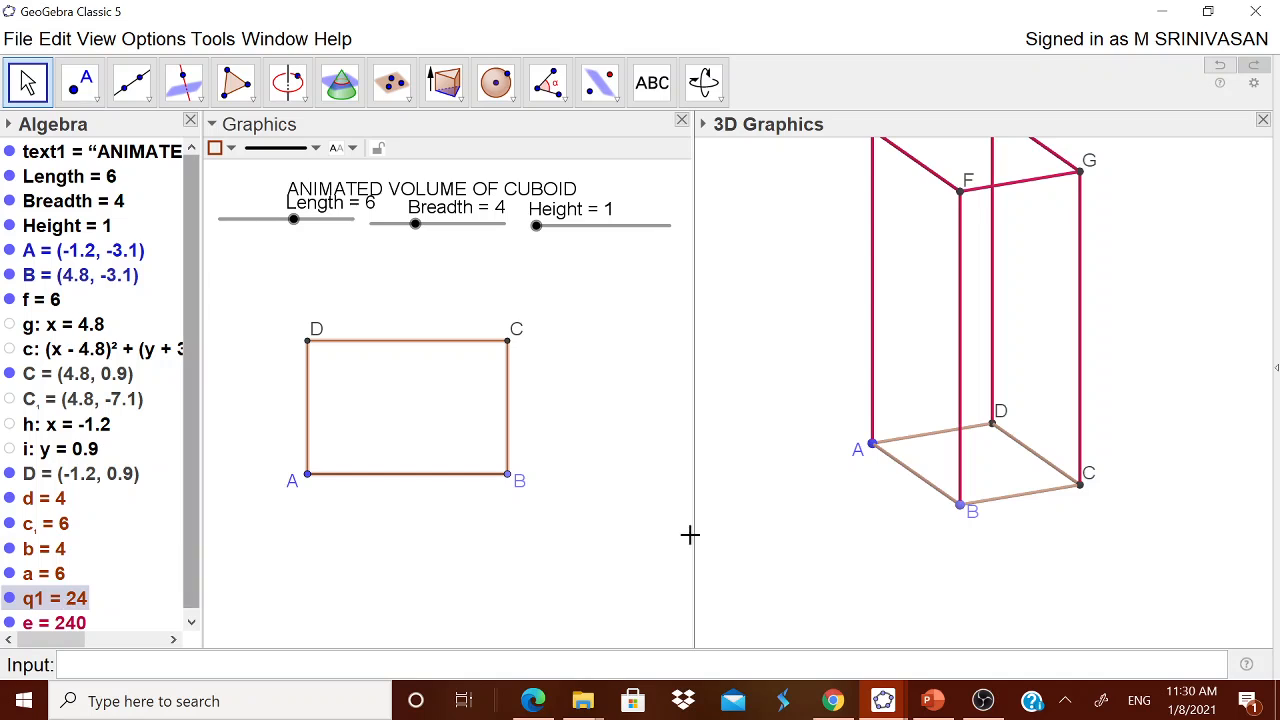
key("Escape")
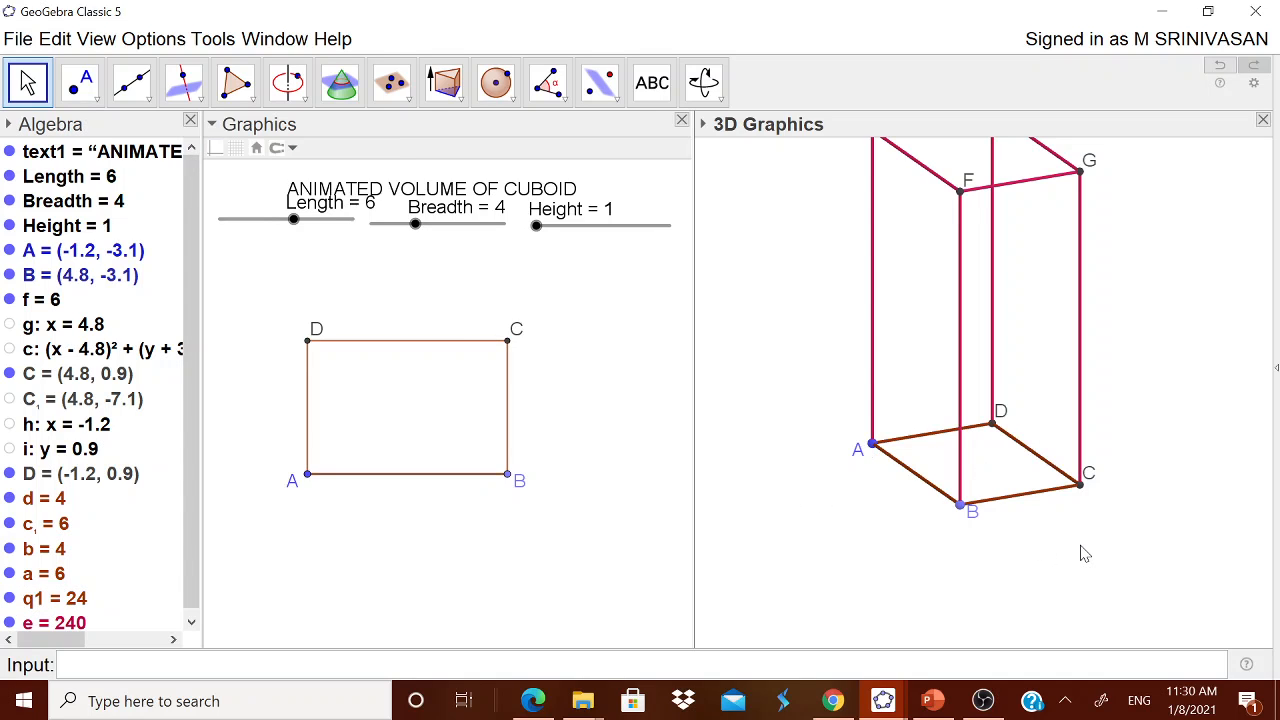
left_click(445, 82)
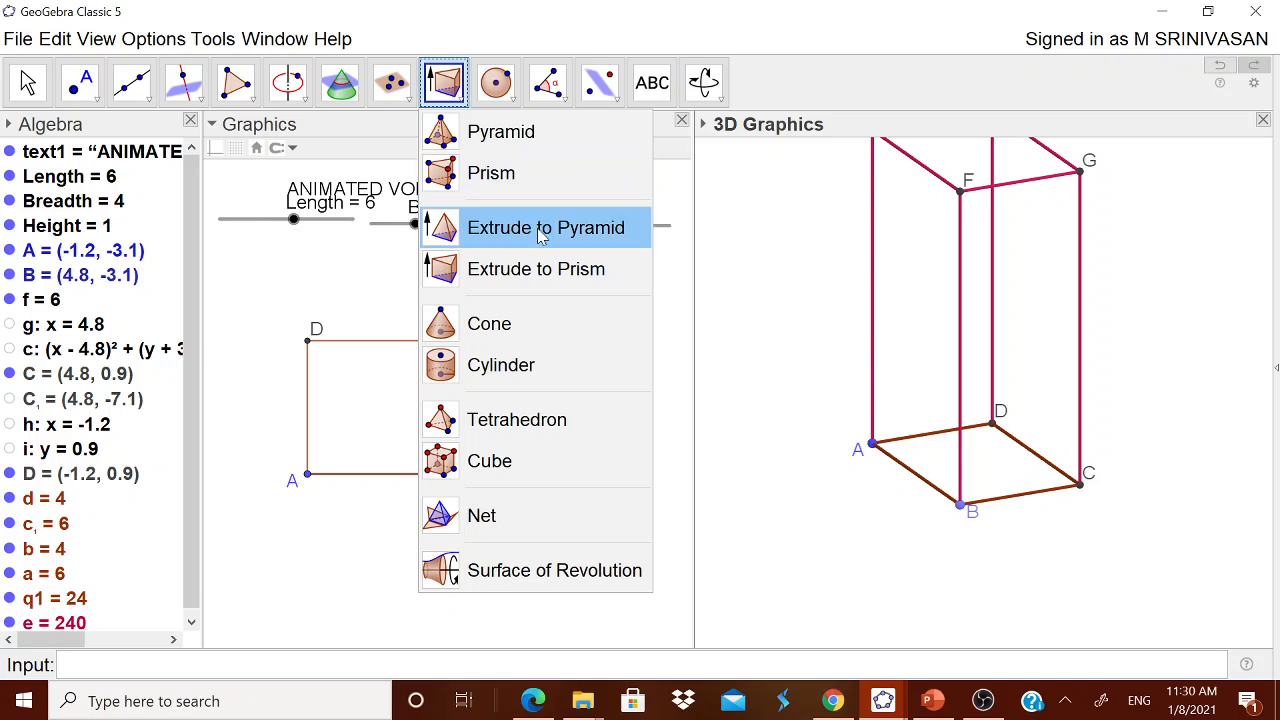
left_click(546, 269)
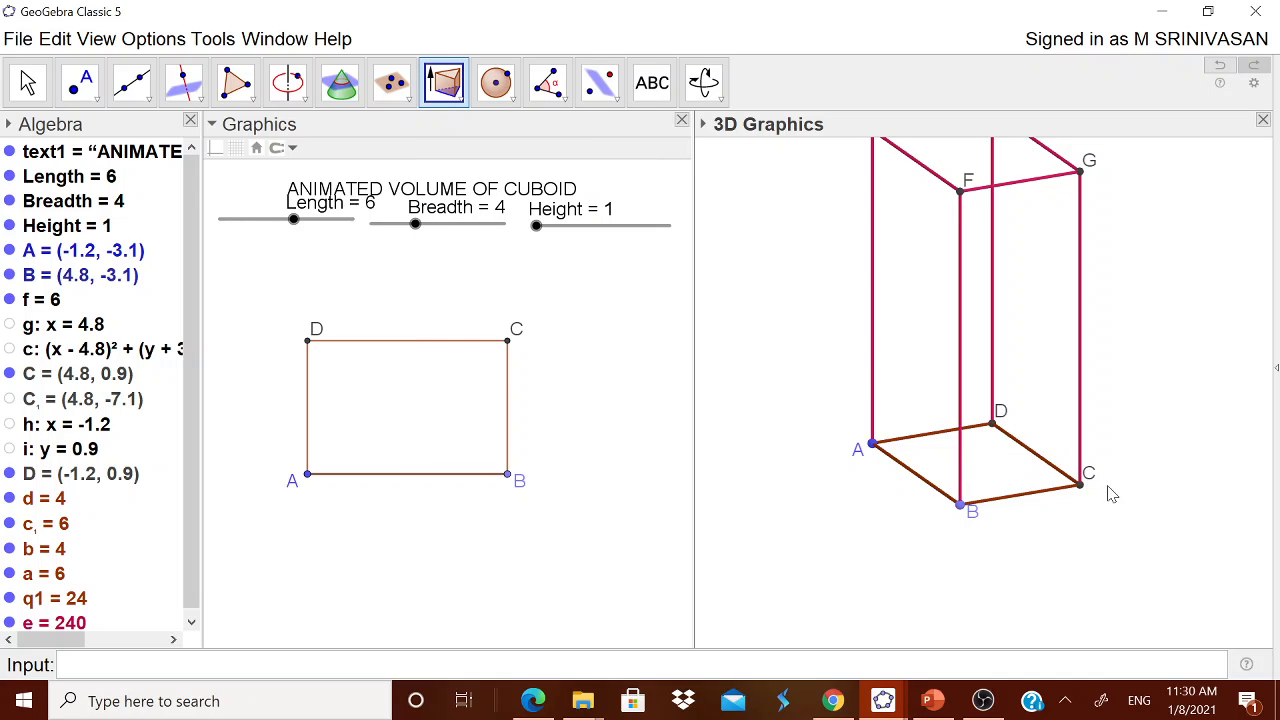
key("Escape")
mouse_move(1156, 474)
left_mouse_down()
mouse_move(1145, 485)
mouse_move(1143, 473)
left_mouse_up()
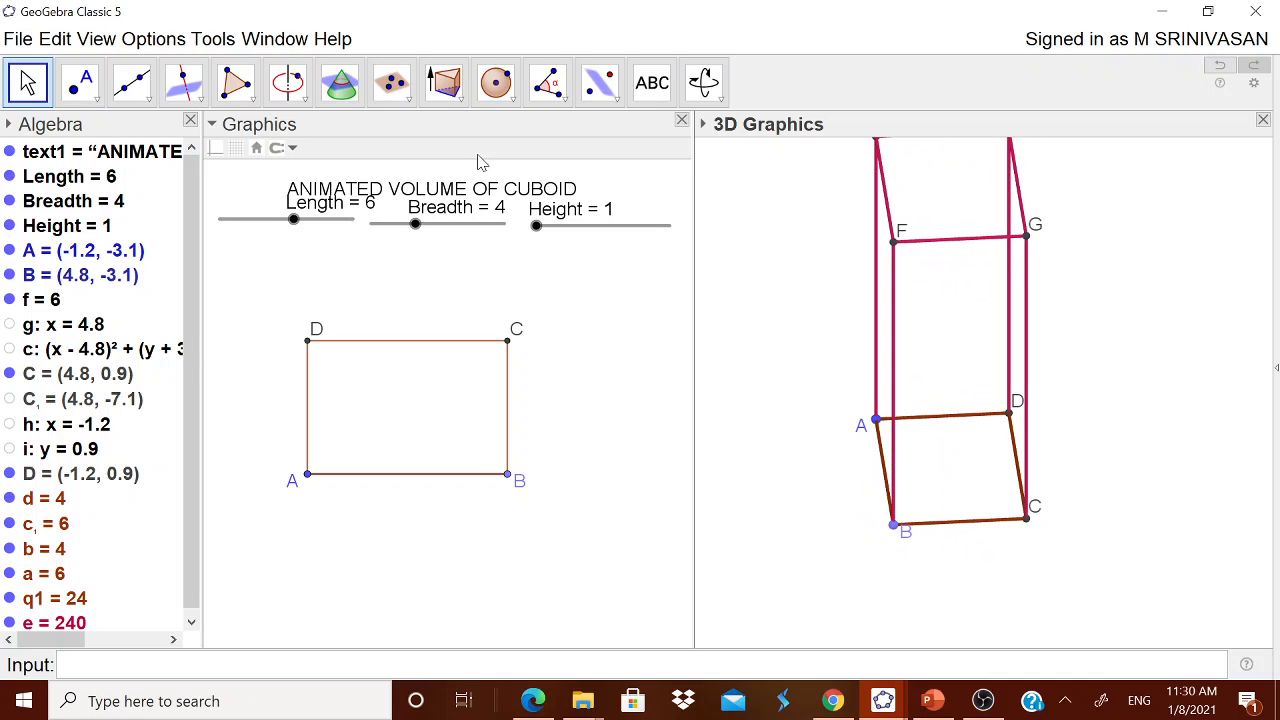
left_click(444, 82)
left_click(499, 261)
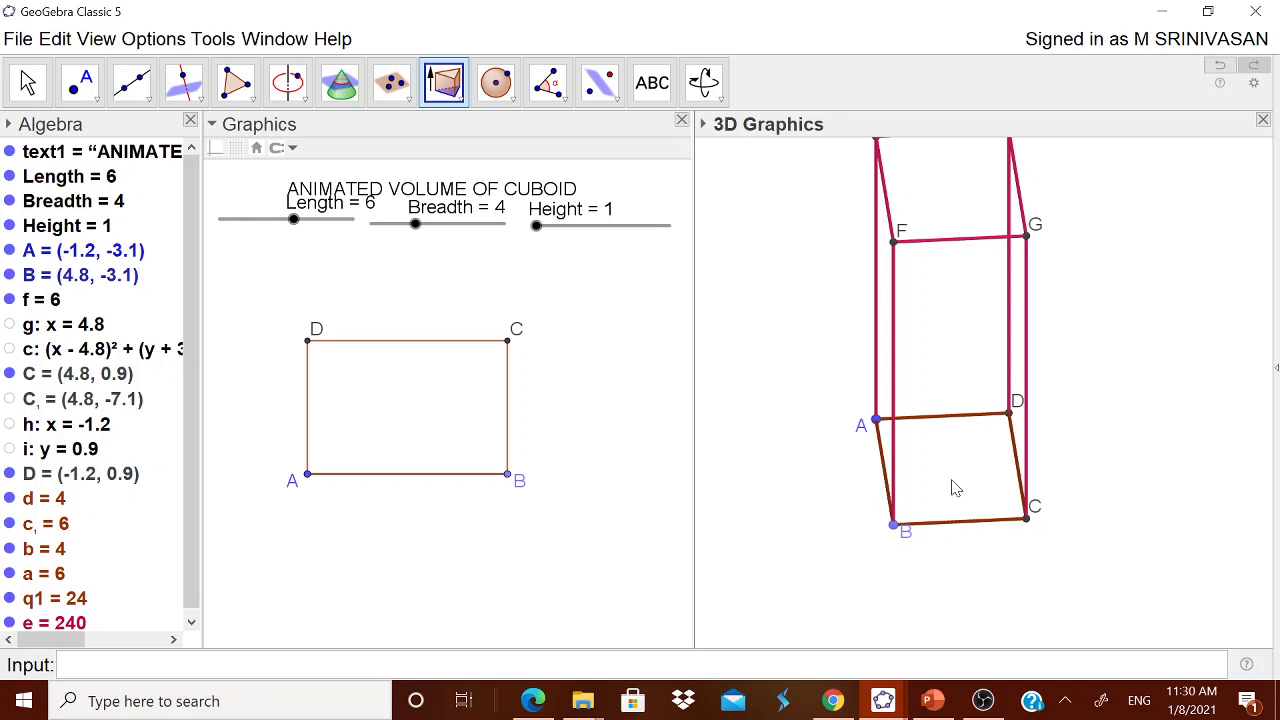
key("Escape")
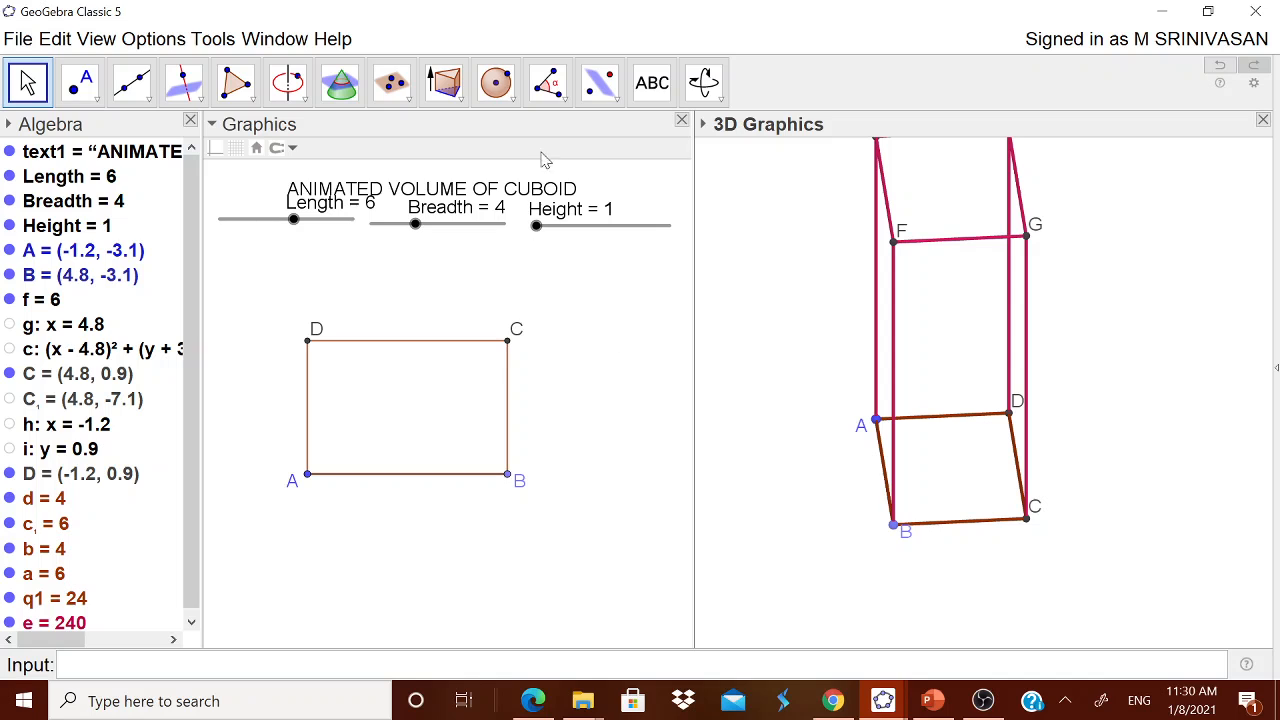
left_click(444, 84)
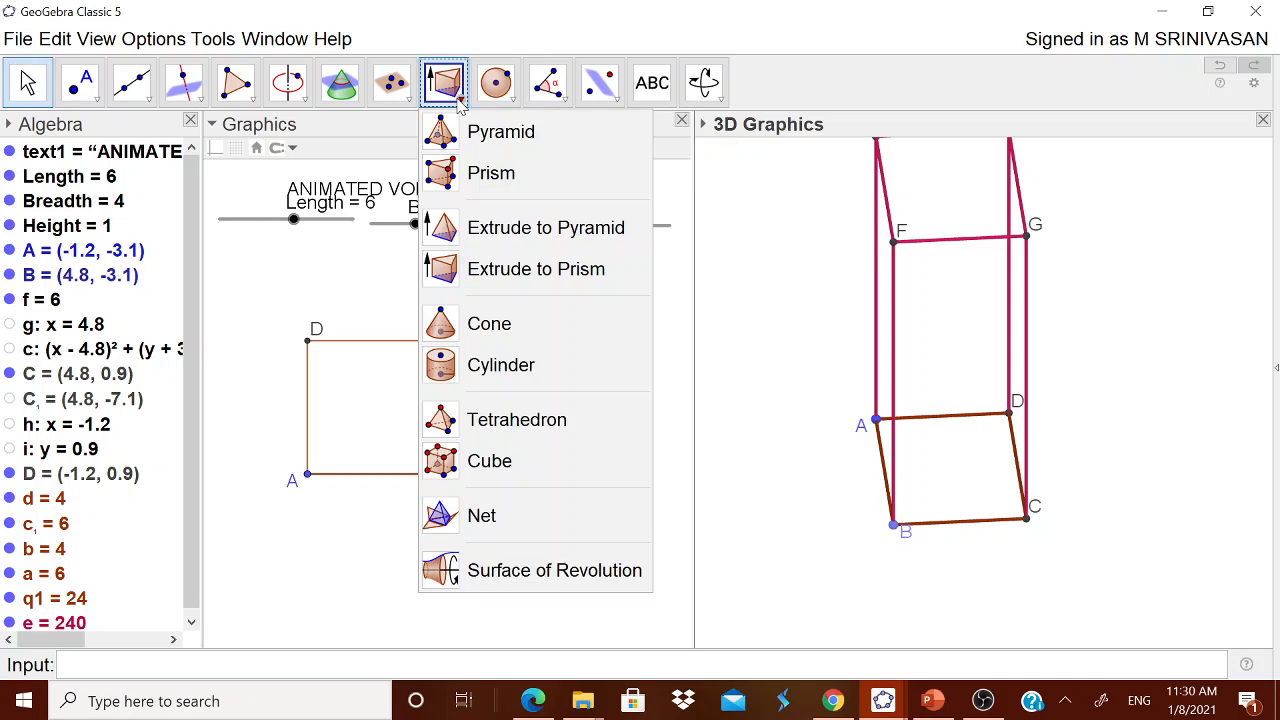
left_click(497, 274)
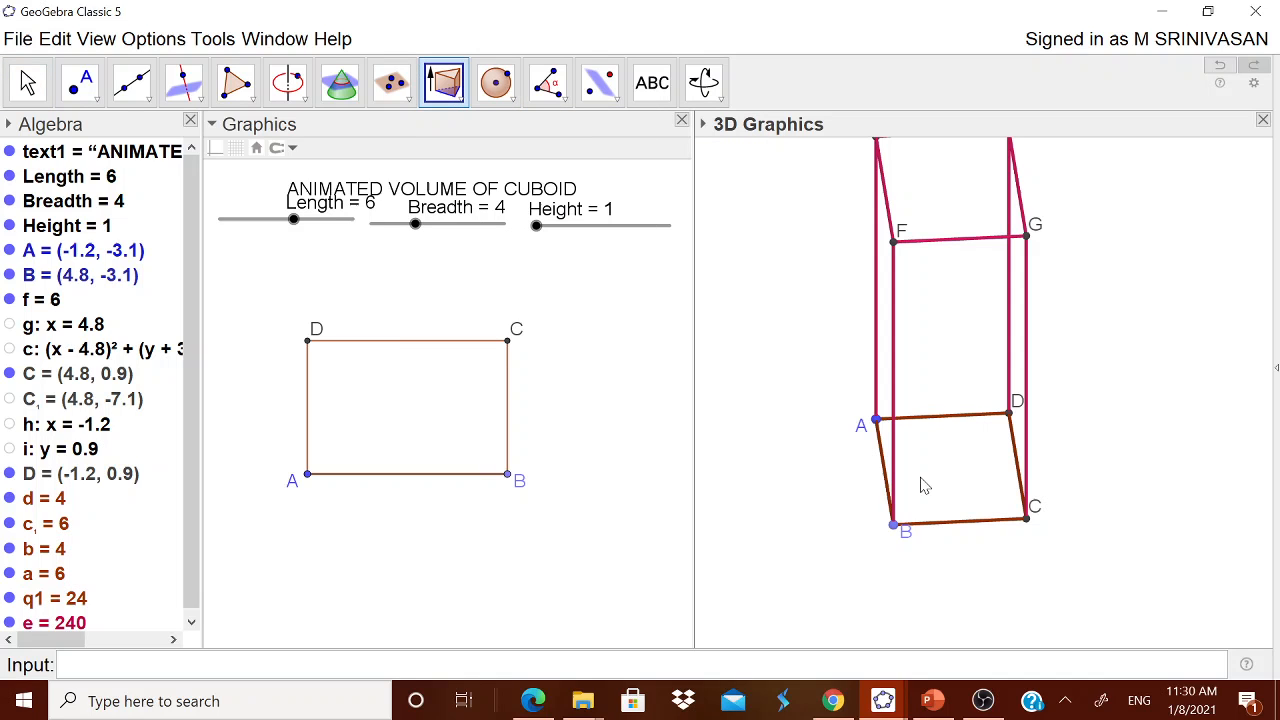
left_click(457, 96)
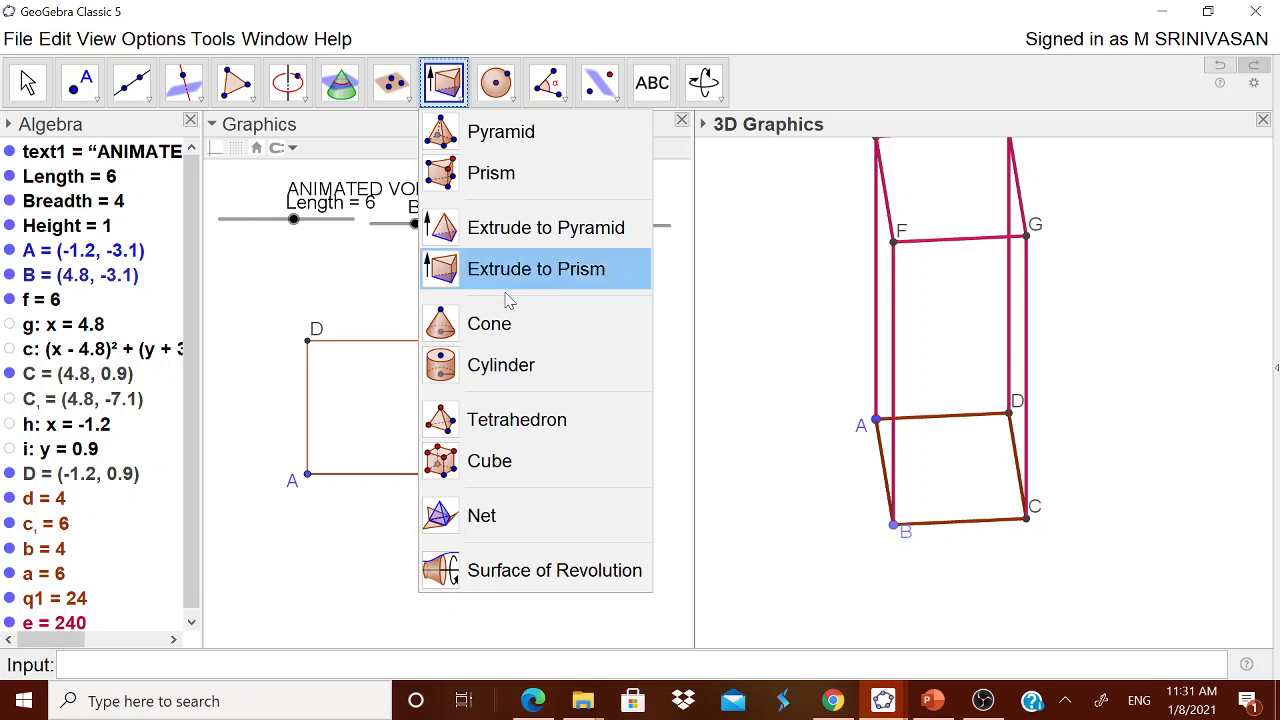
left_click(961, 495)
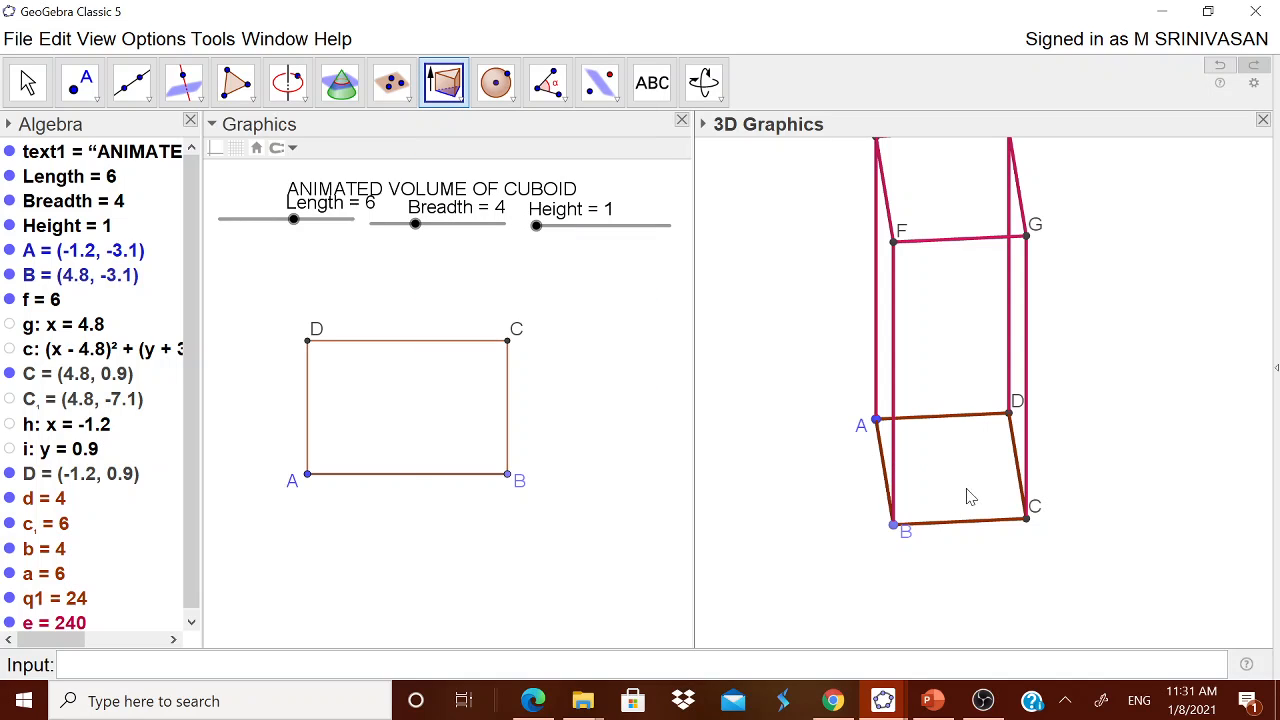
Step: Extrude the base polygon q1 to a second prism with altitude Height, inside the outlined one
left_click(58, 601)
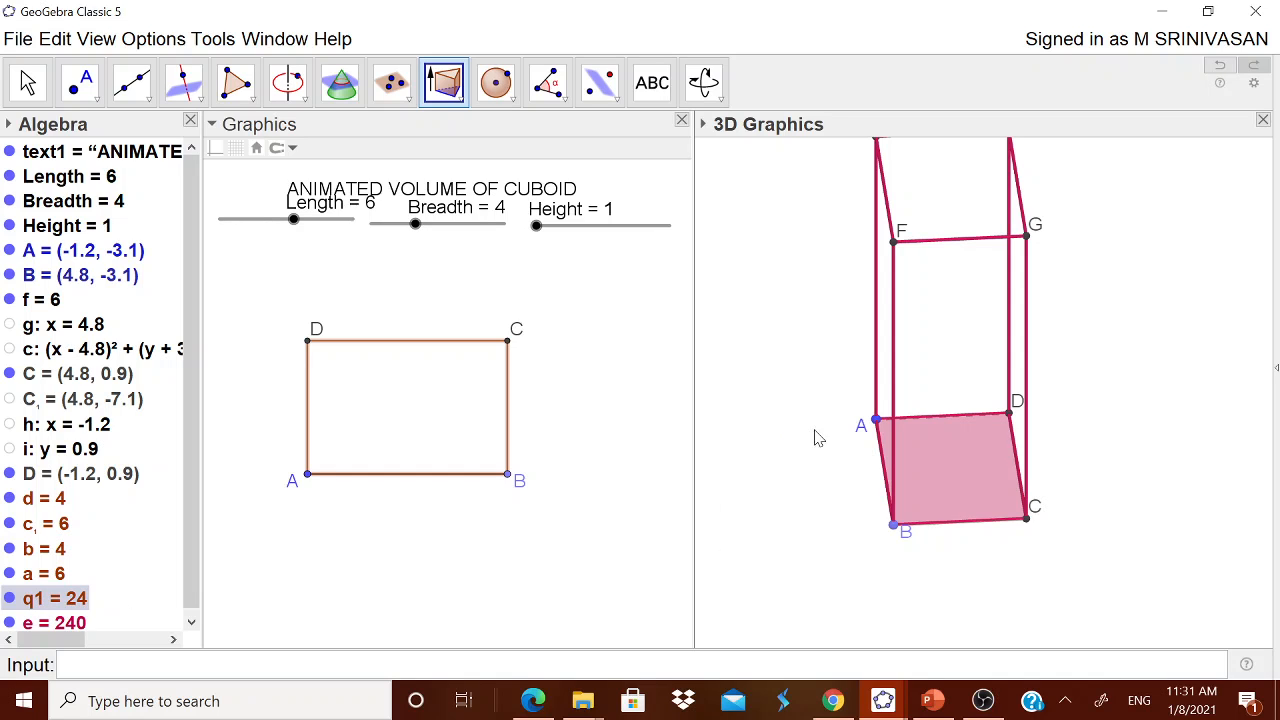
left_click(450, 90)
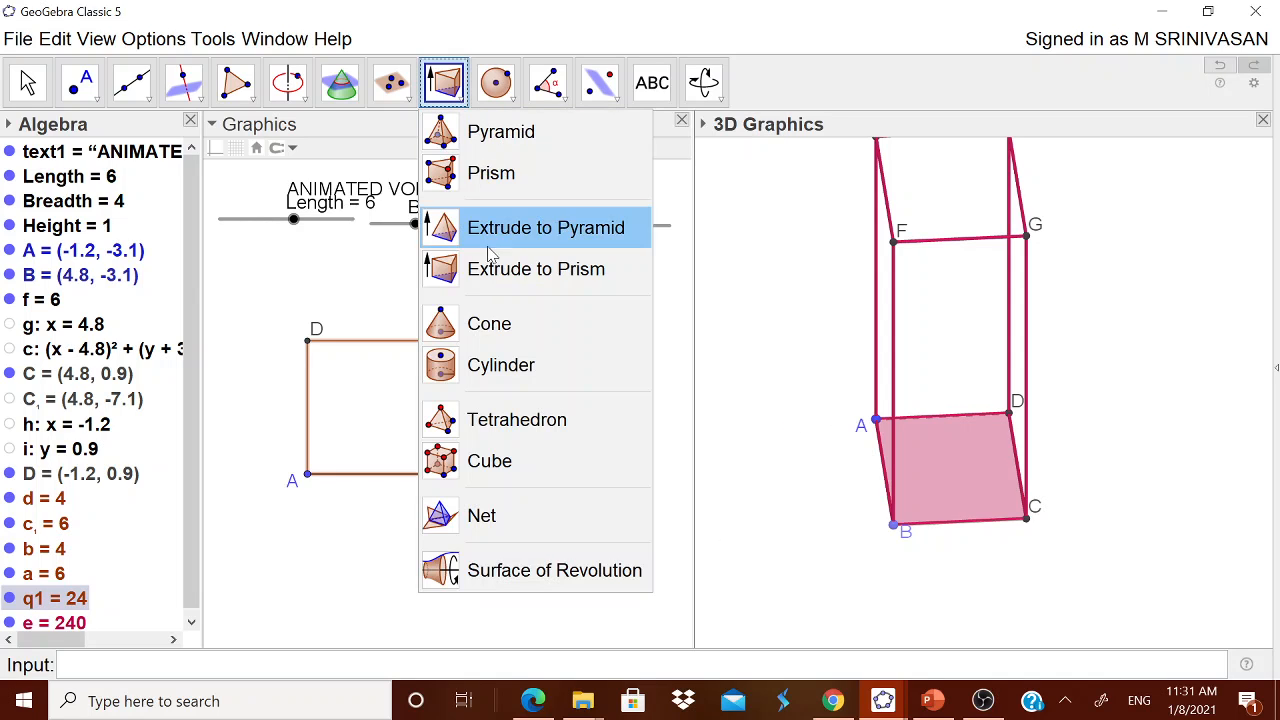
left_click(523, 278)
left_click(940, 483)
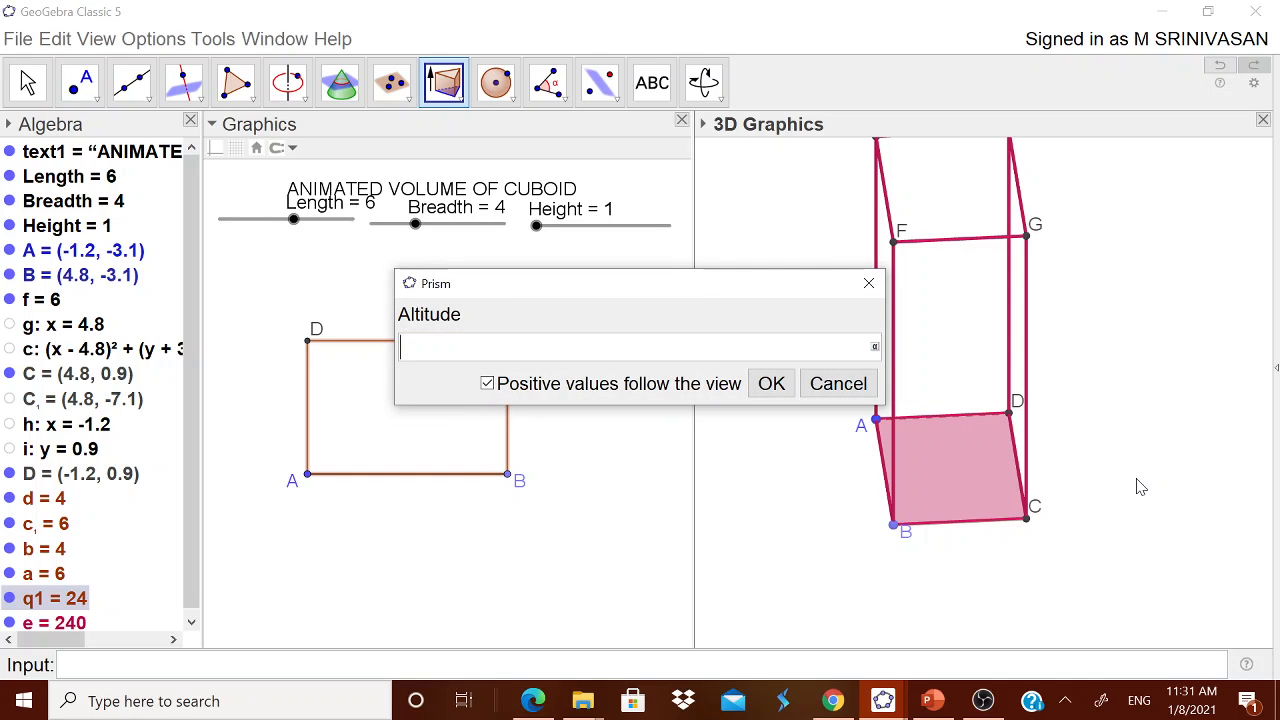
type("Height")
left_click(772, 385)
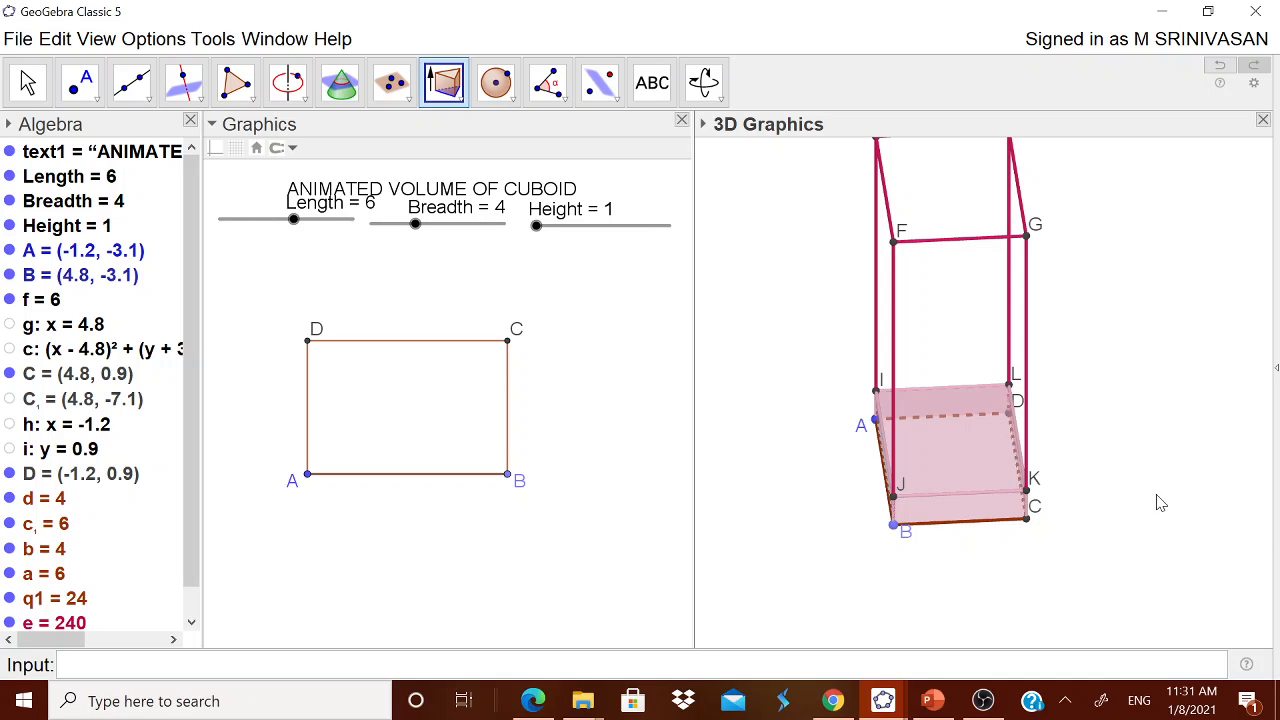
key("Escape")
Step: Recolour the Height-driven prism j bright pinkish red and raise its fill opacity
mouse_move(1143, 514)
left_mouse_down()
mouse_move(1165, 500)
mouse_move(1137, 503)
left_mouse_up()
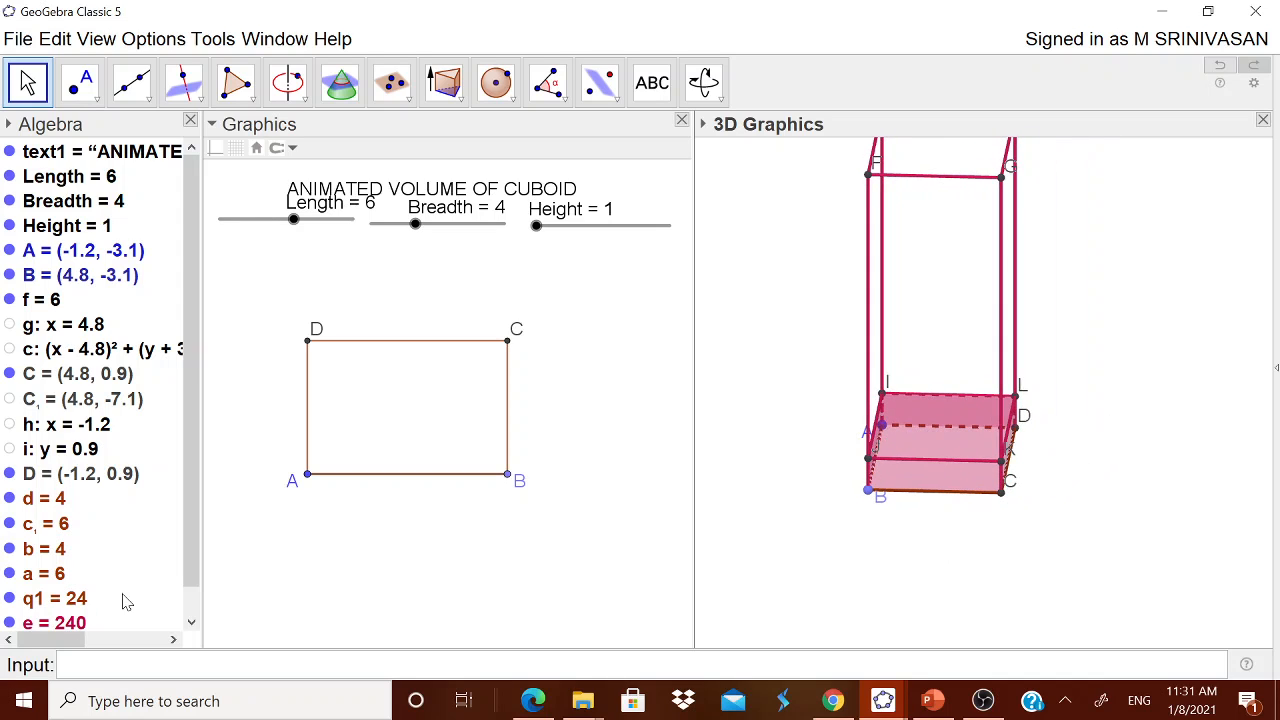
scroll(90, 610, "down", 1)
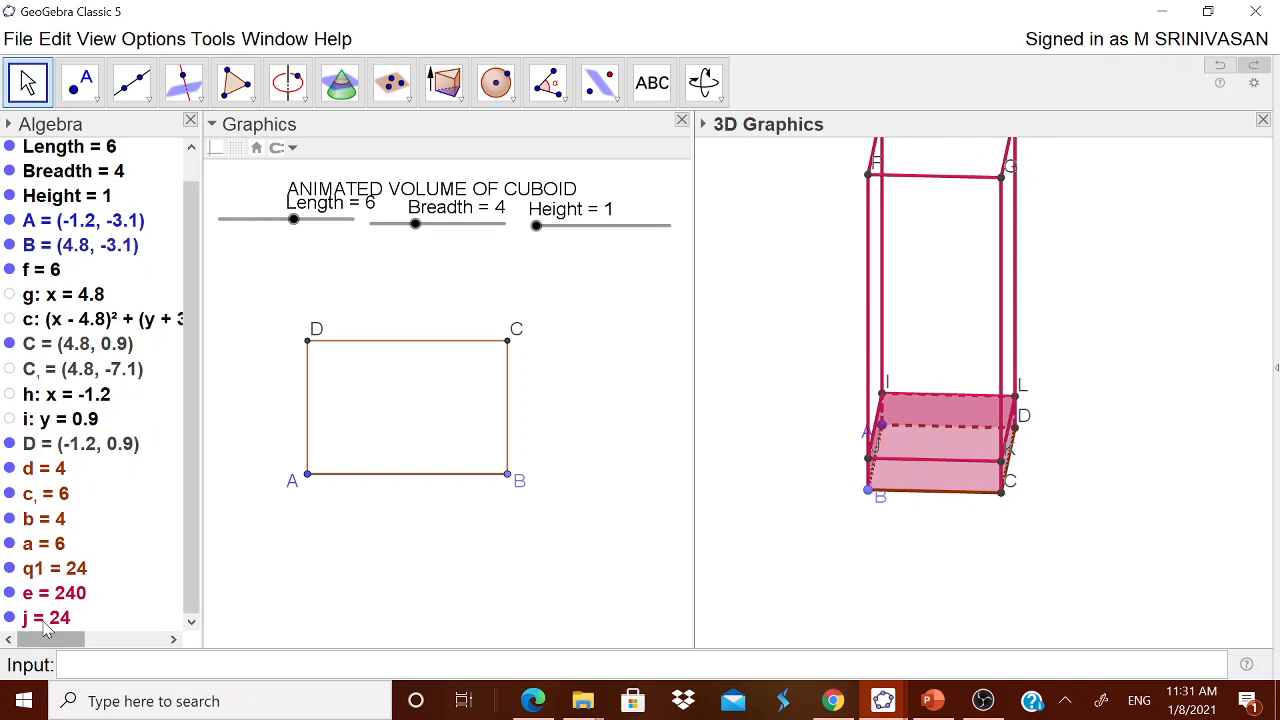
right_click(45, 620)
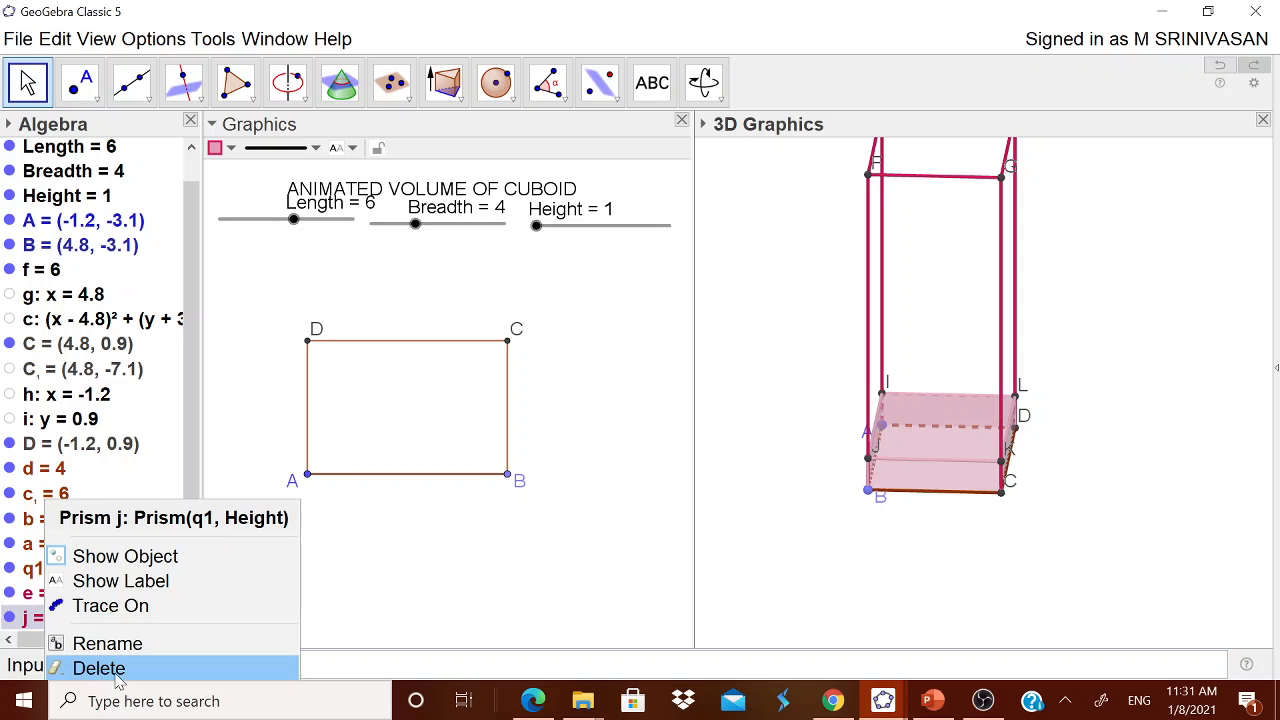
right_click(45, 620)
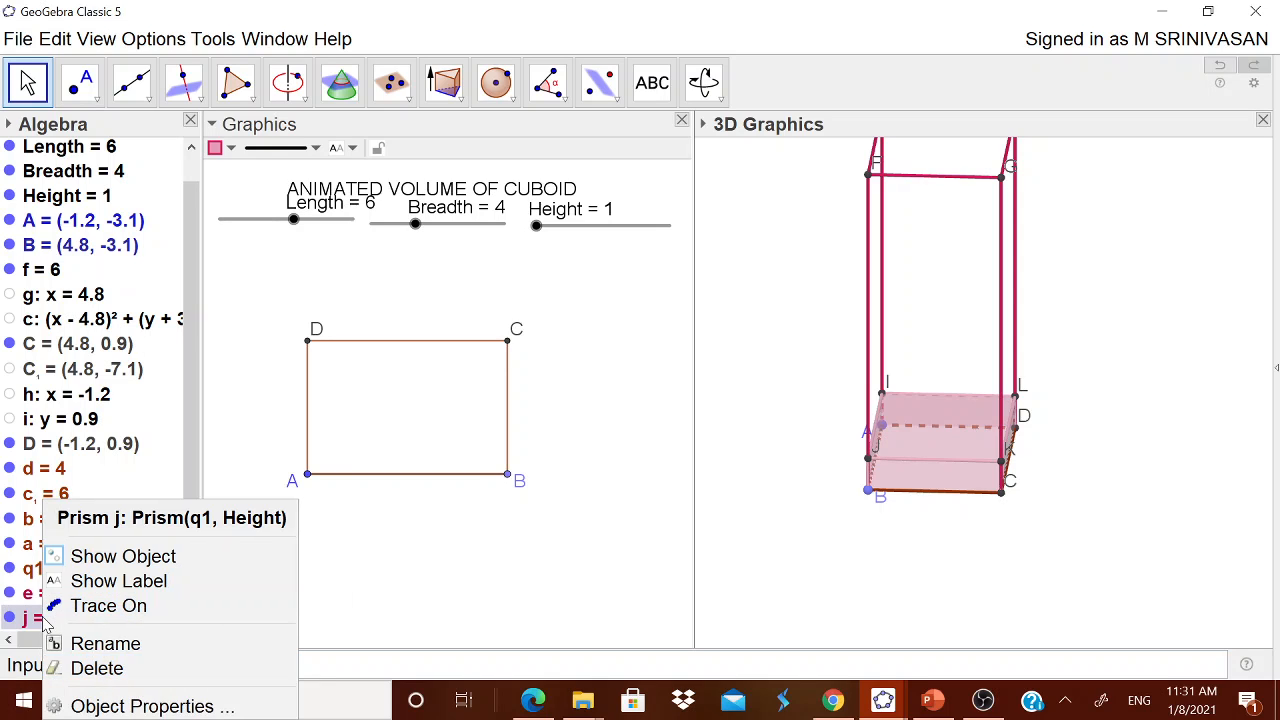
left_click(100, 706)
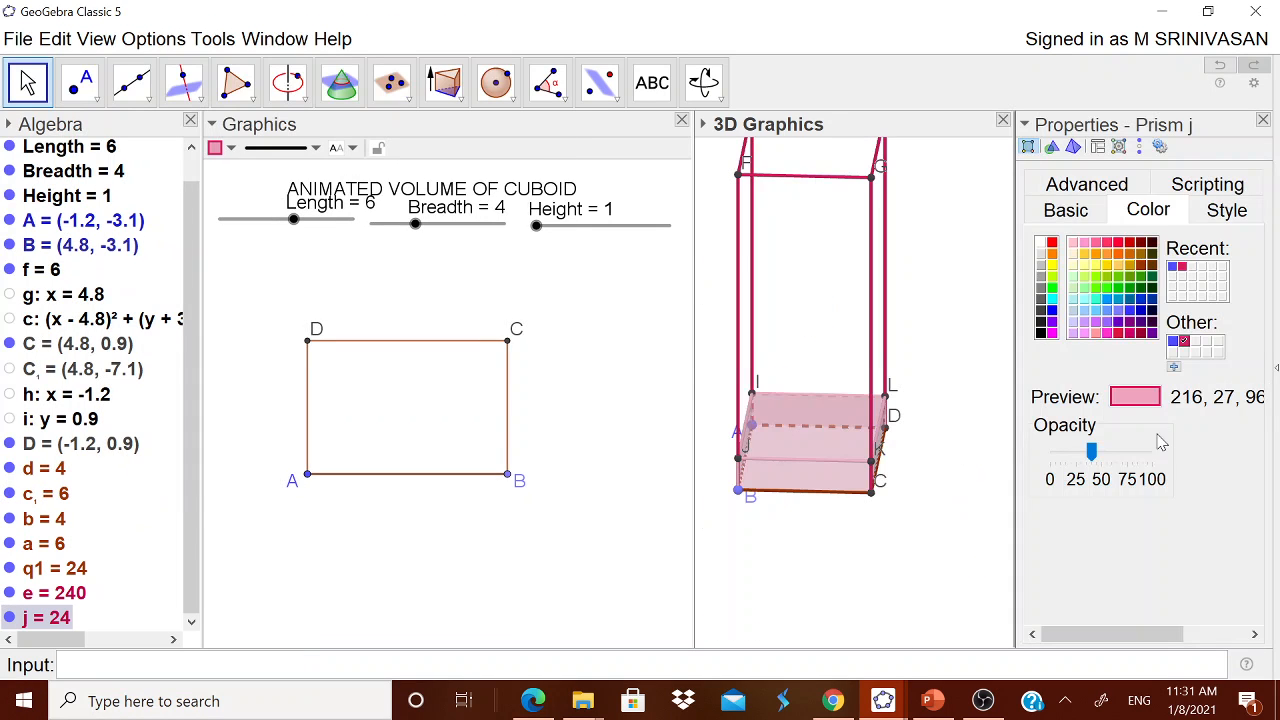
left_click(1132, 245)
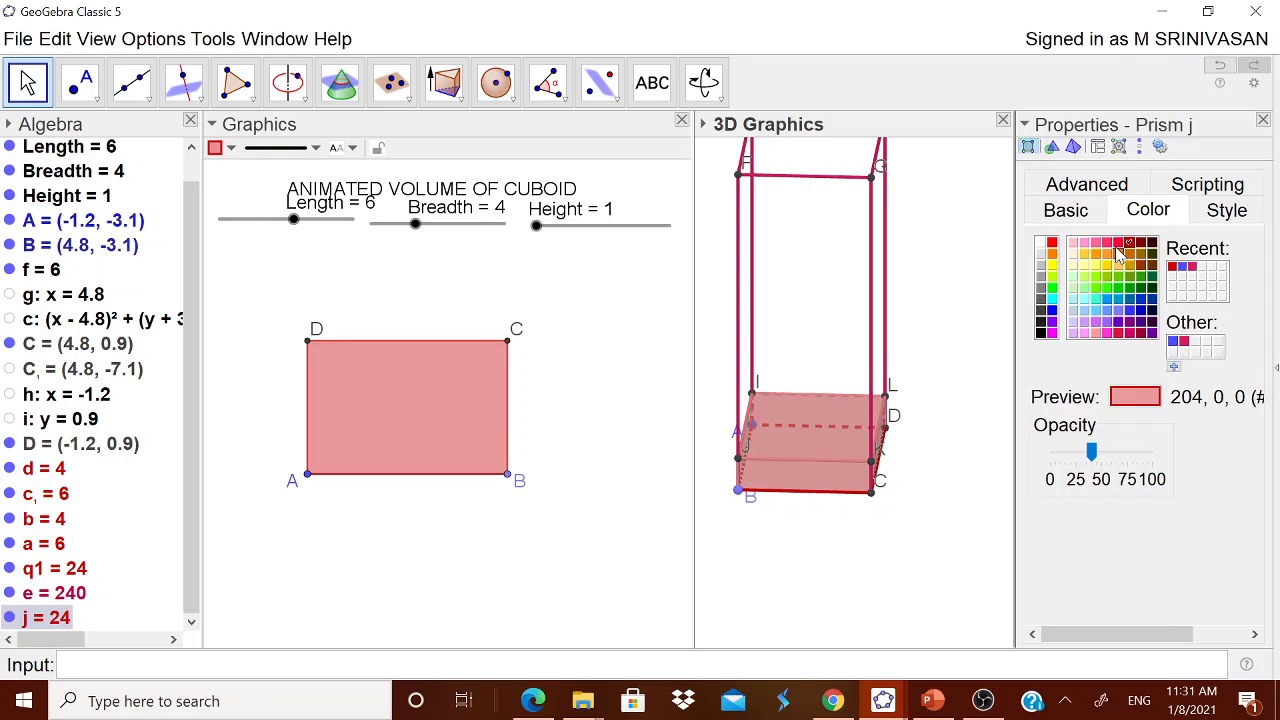
left_click(1117, 244)
left_click_drag(1092, 453, 1132, 453)
left_click(1263, 121)
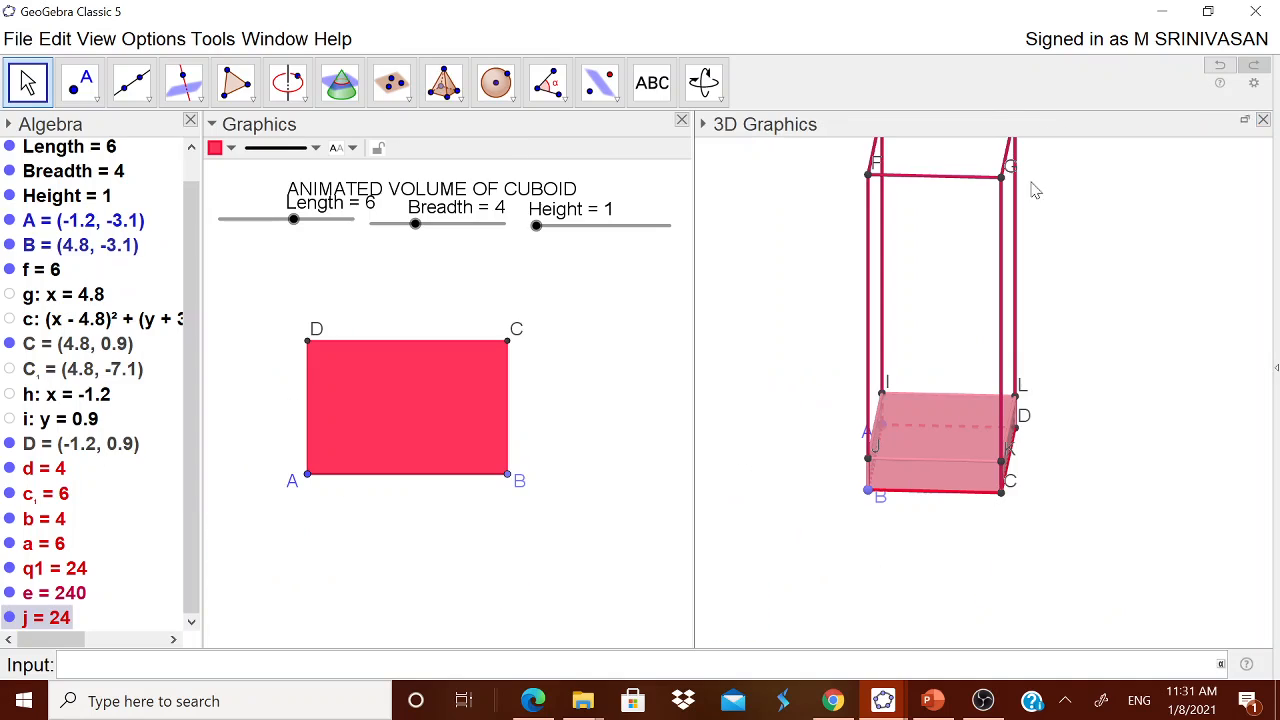
Step: Set the Height slider to 6 to test how the filled prism responds
left_click(541, 227)
left_click_drag(548, 235, 610, 228)
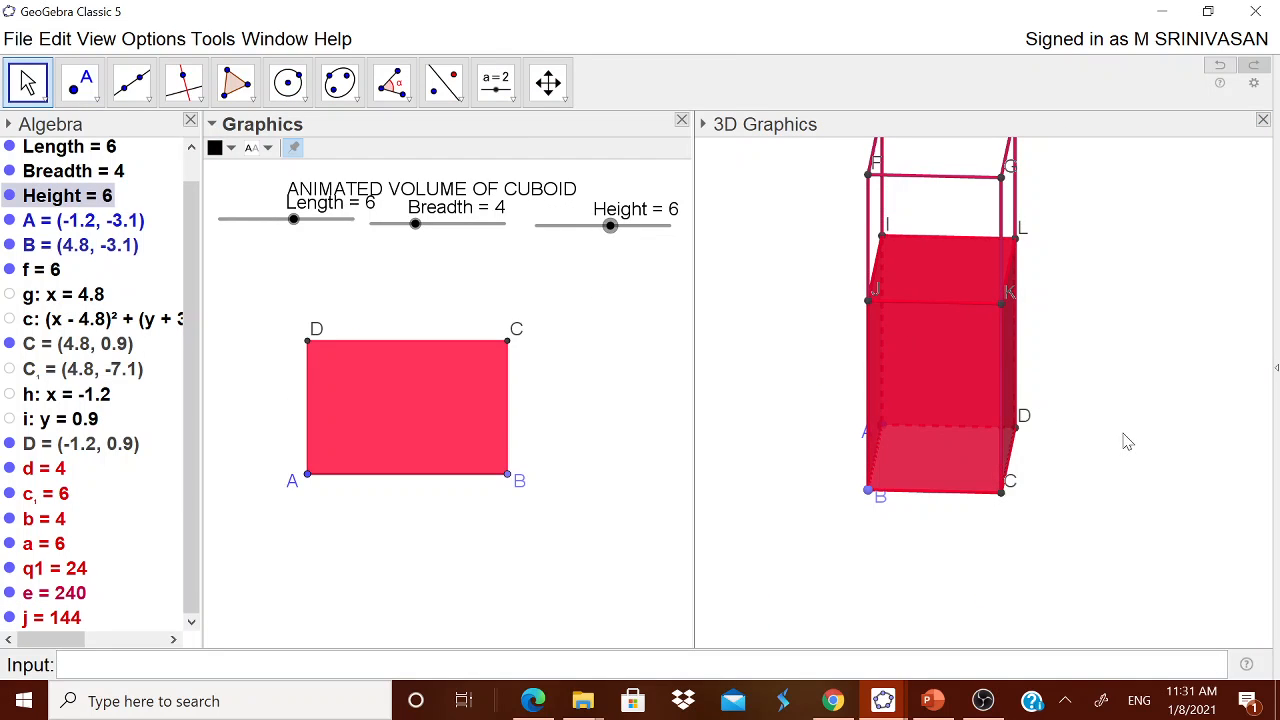
left_click_drag(1123, 433, 1147, 447)
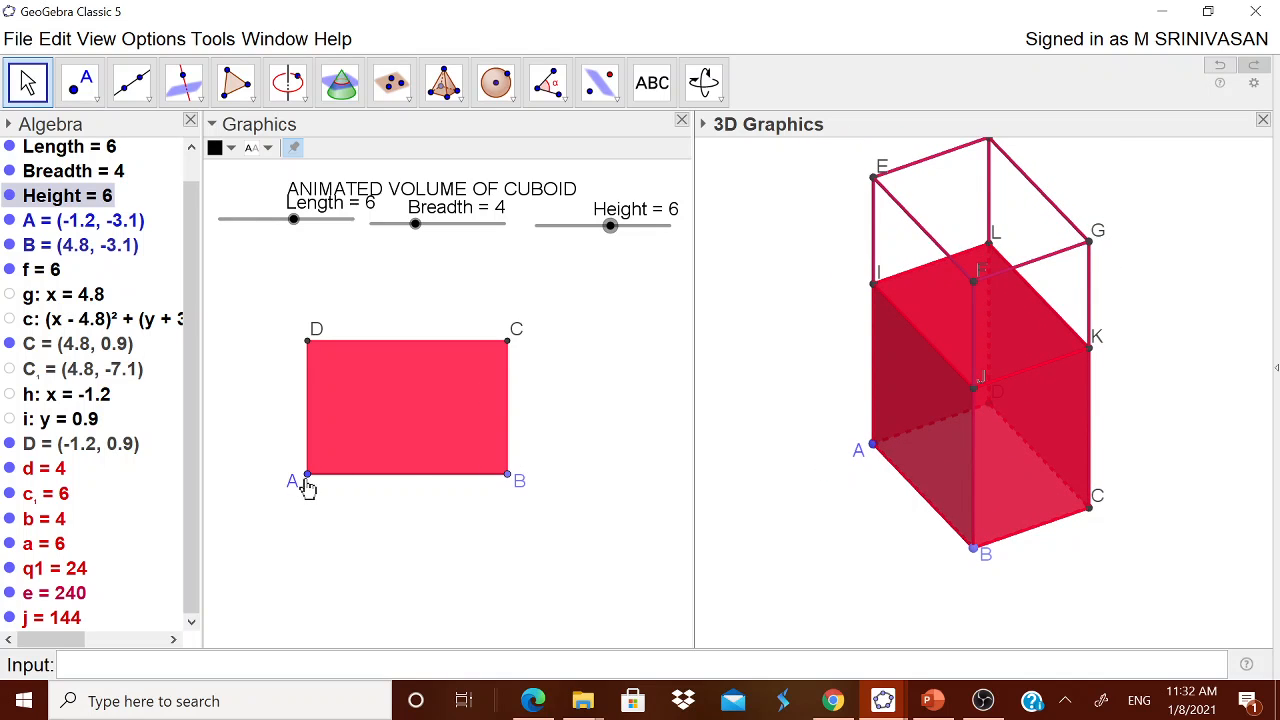
Step: Move the base by its point A to about (-0.5, -4.7), and set the Height slider to 4
left_click_drag(307, 484, 332, 538)
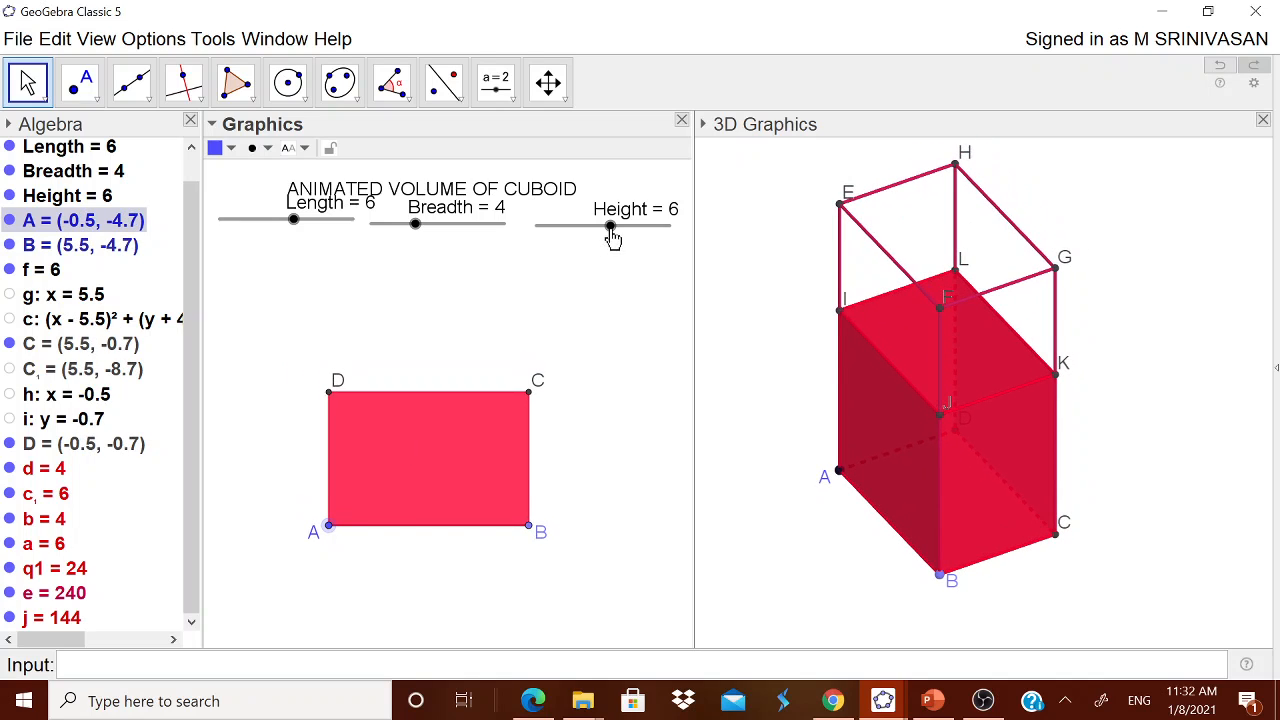
left_click_drag(610, 225, 588, 252)
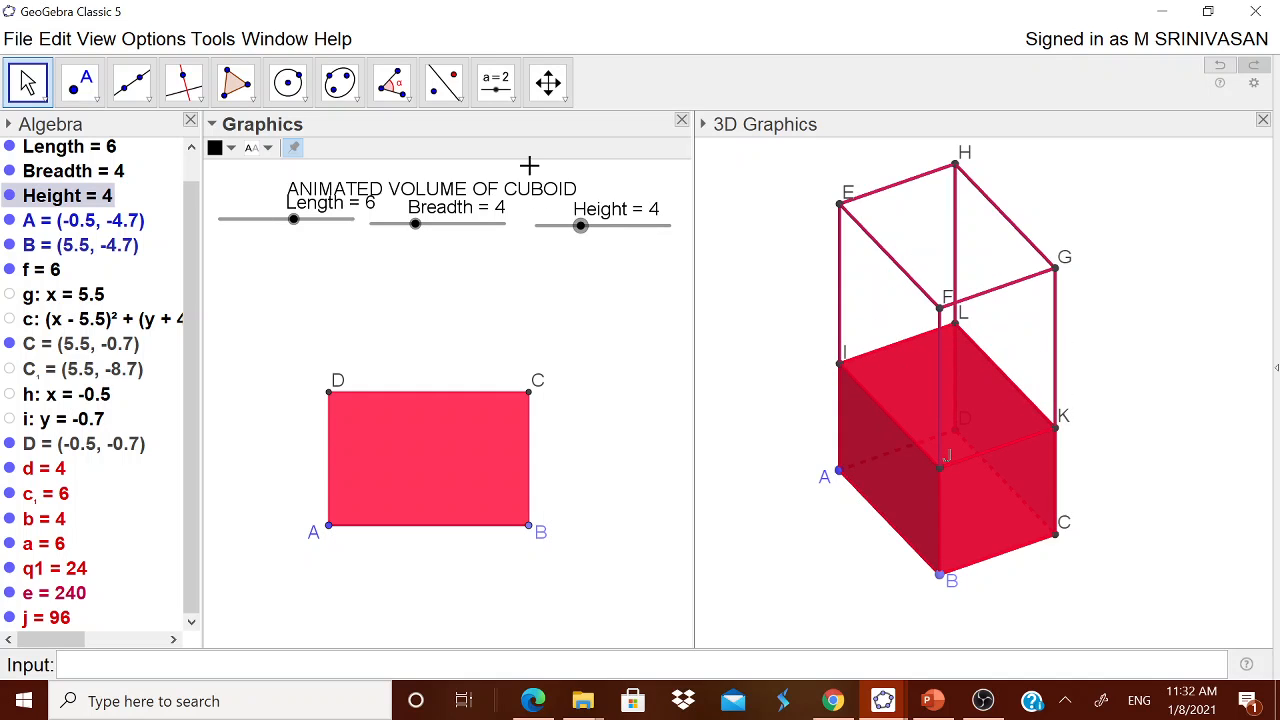
Step: Add a text below the base reading "Volume of given cuboid = " followed by the value of object e
left_click(510, 92)
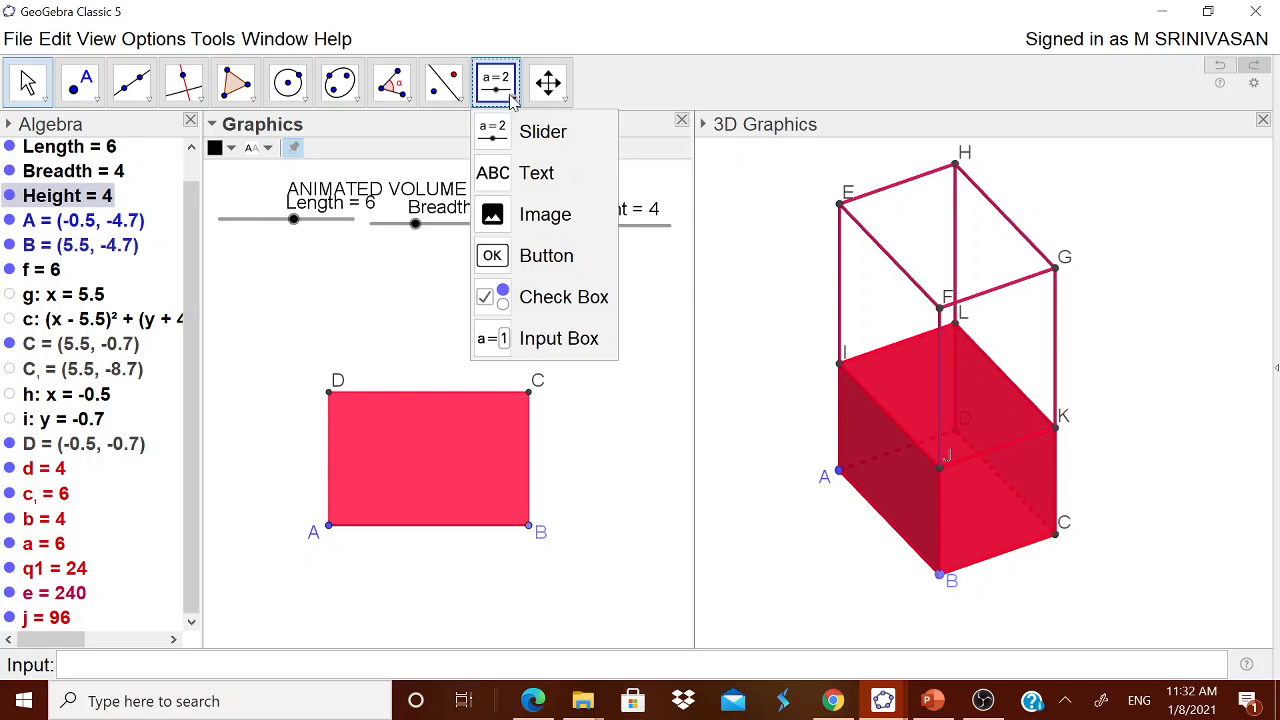
left_click(515, 173)
left_click(343, 578)
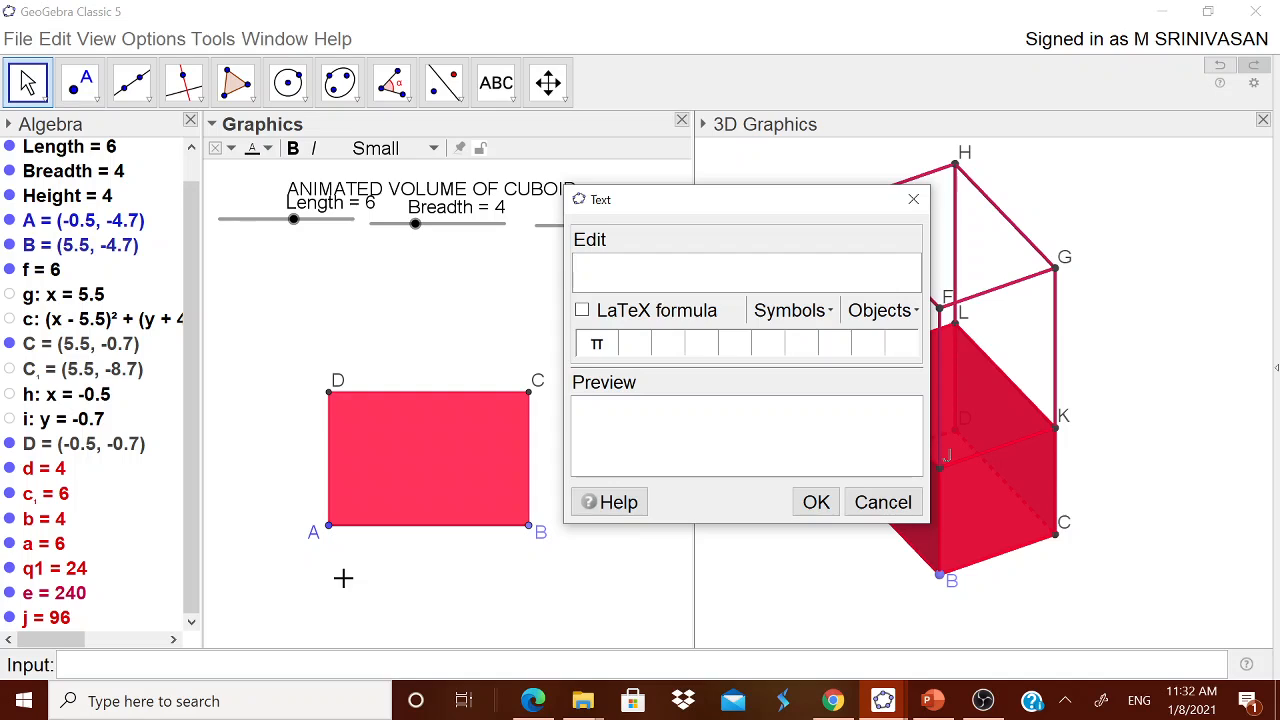
type("Volume of ")
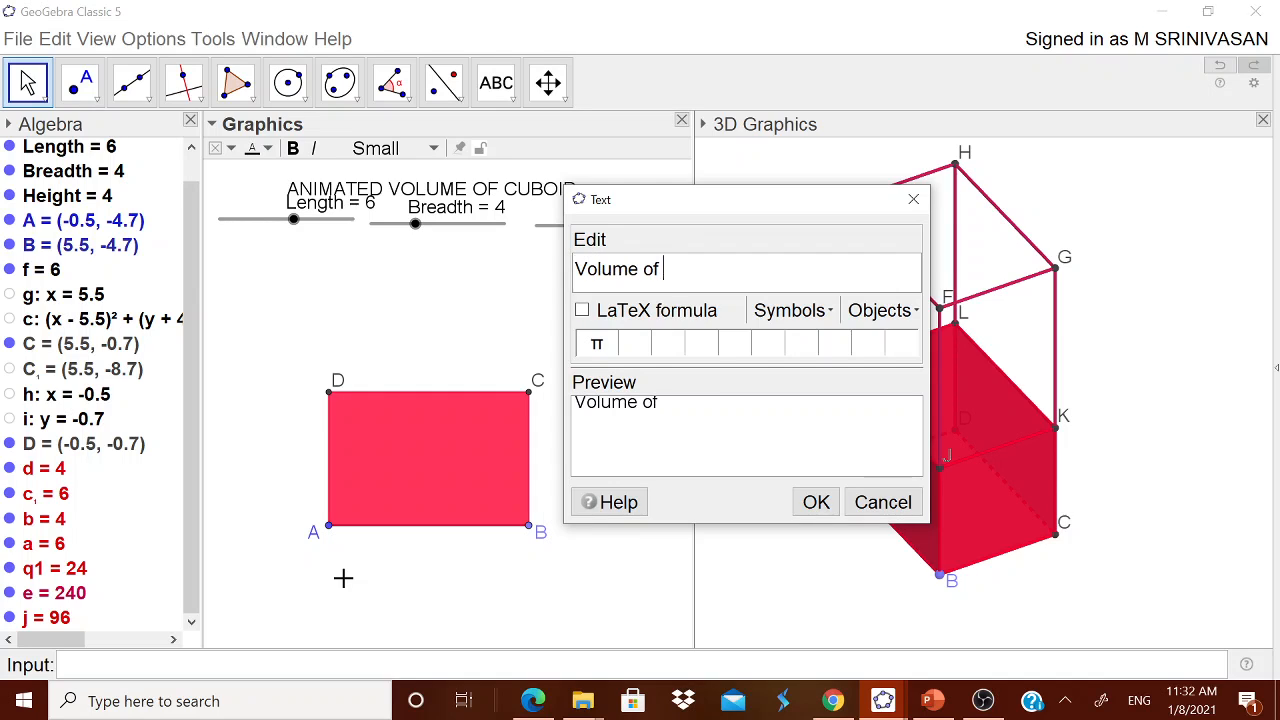
type("given cubo")
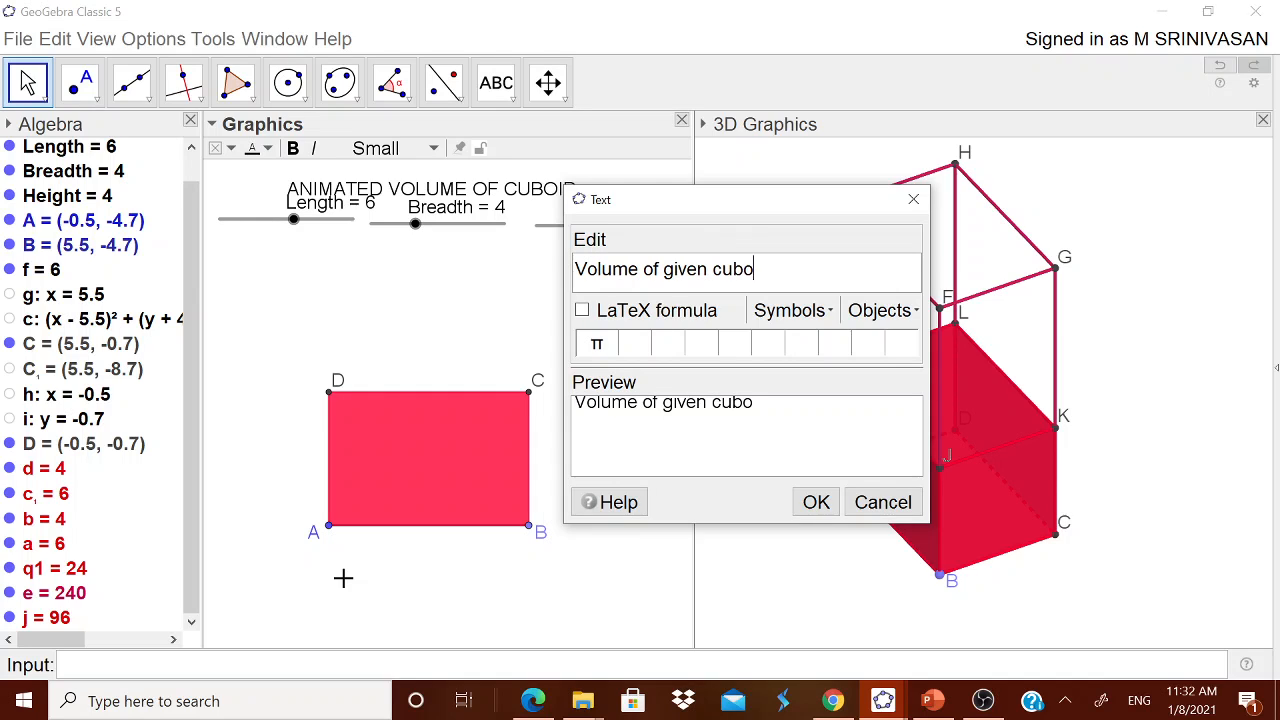
type("id =")
left_click(898, 314)
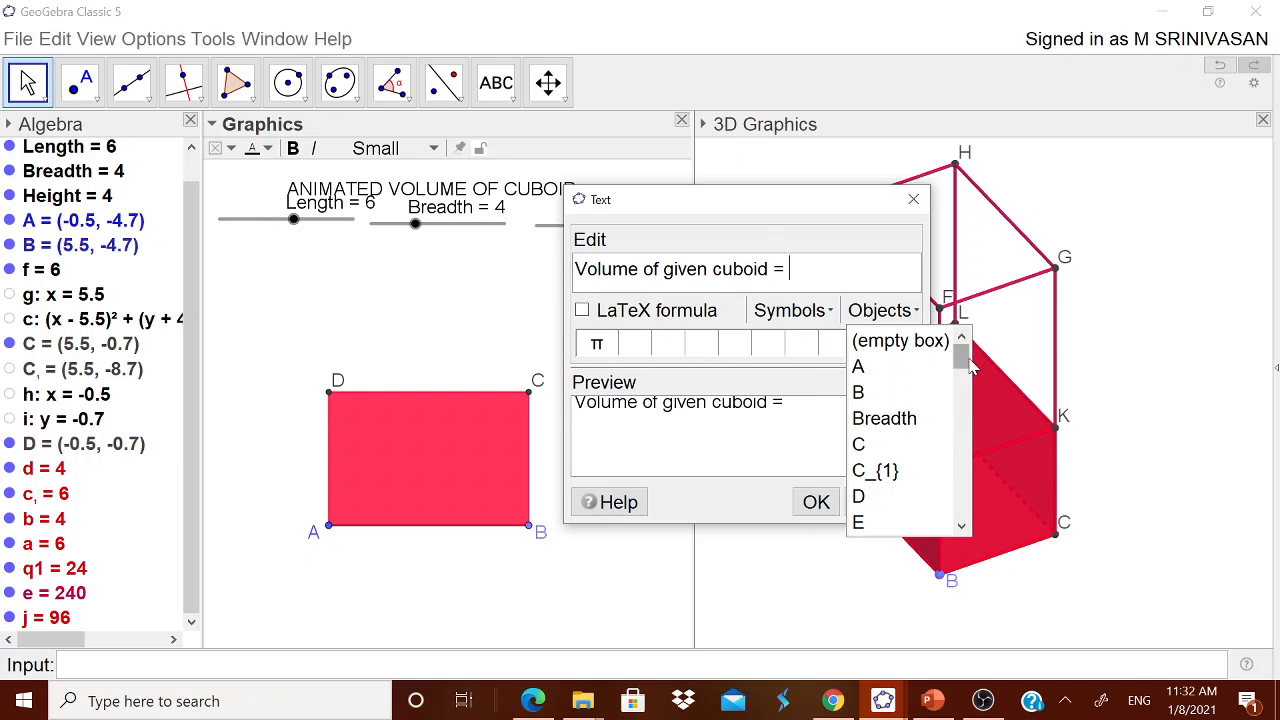
left_click_drag(962, 358, 966, 420)
left_click(866, 367)
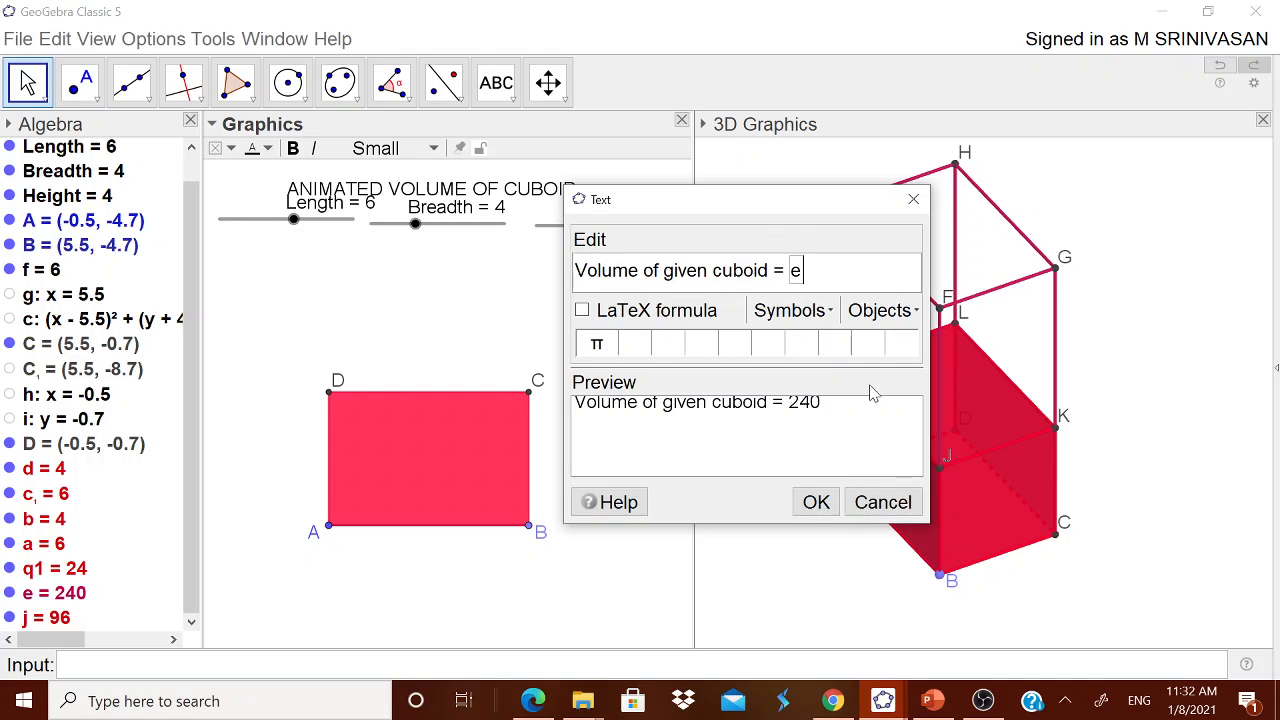
left_click(816, 502)
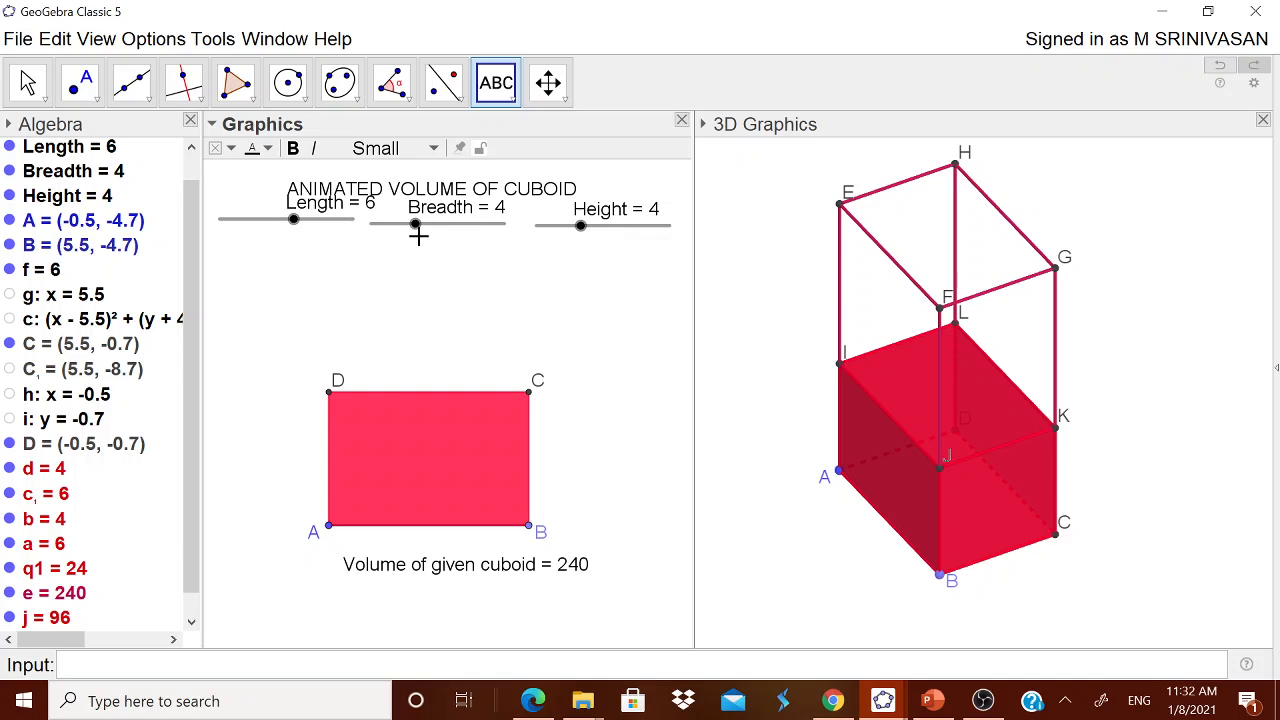
Step: Set the Breadth slider to 6 and the Length slider to 7 to test the volume text
mouse_move(421, 234)
left_mouse_down()
mouse_move(457, 234)
mouse_move(445, 234)
left_mouse_up()
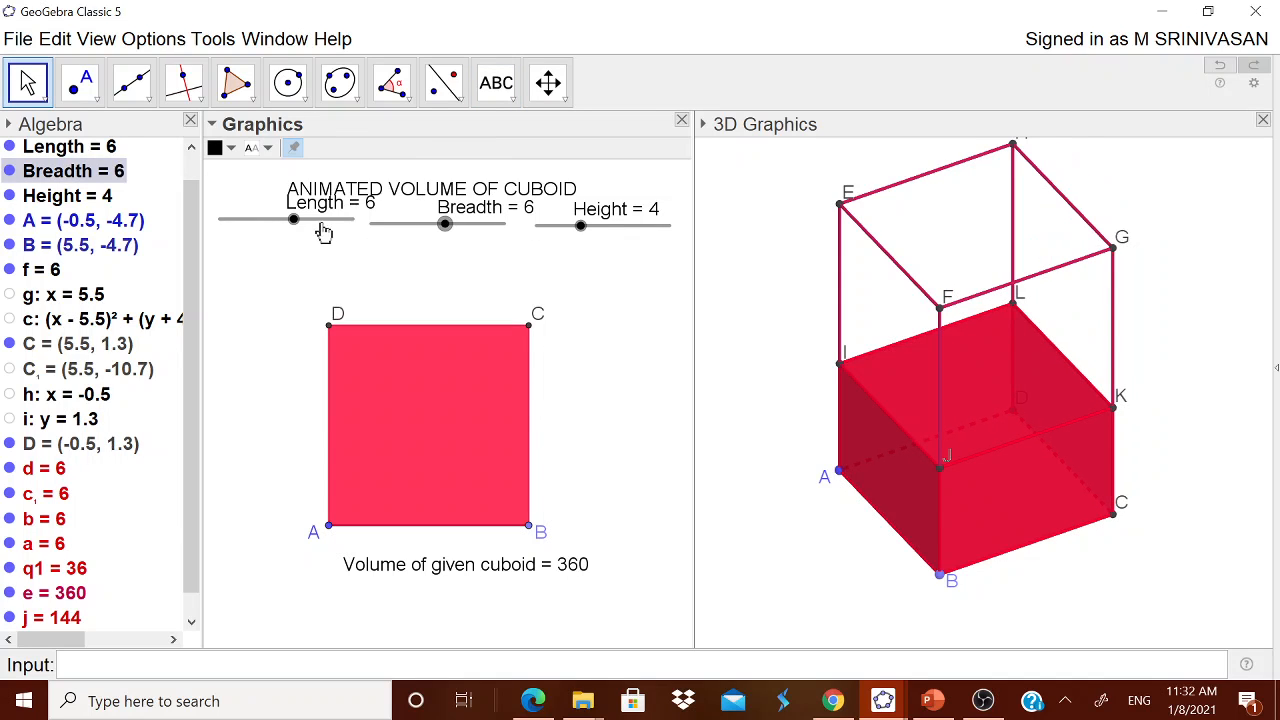
mouse_move(294, 224)
left_mouse_down()
mouse_move(320, 229)
mouse_move(307, 229)
left_mouse_up()
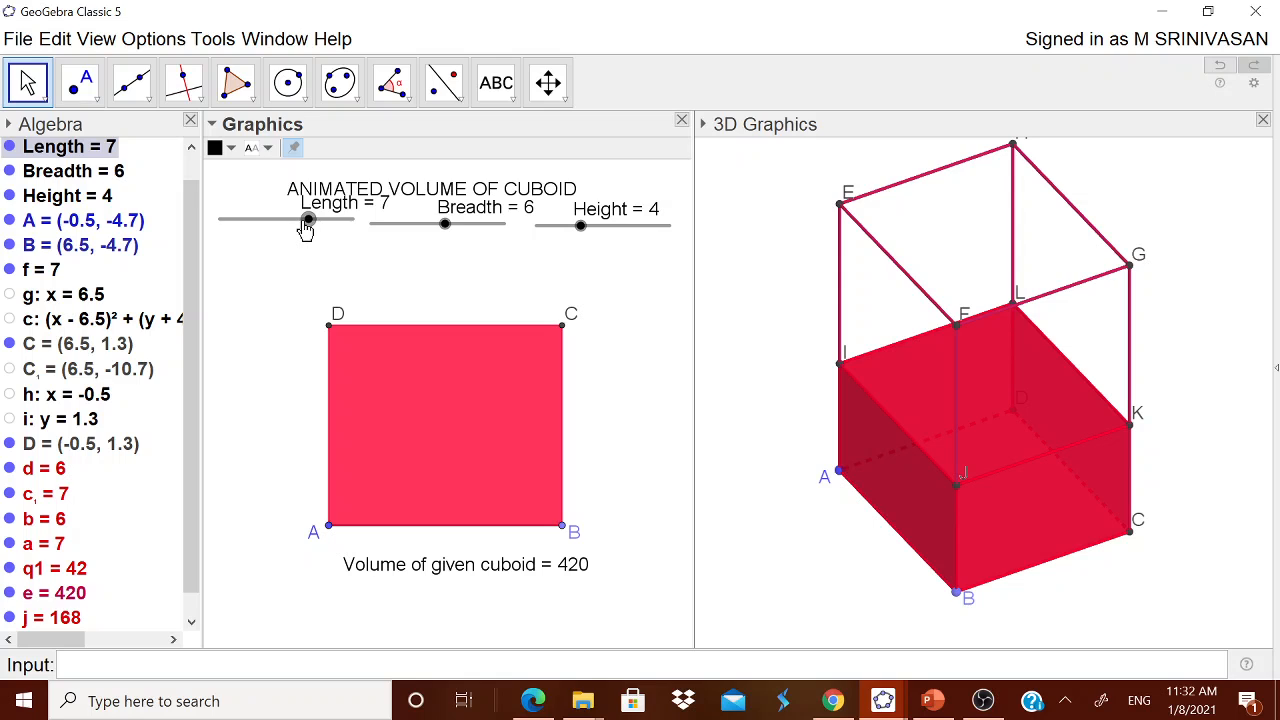
Step: Start a second text below the volume text, reading "Volume of Liquid in cuboid =" after a blank first line
left_click(496, 83)
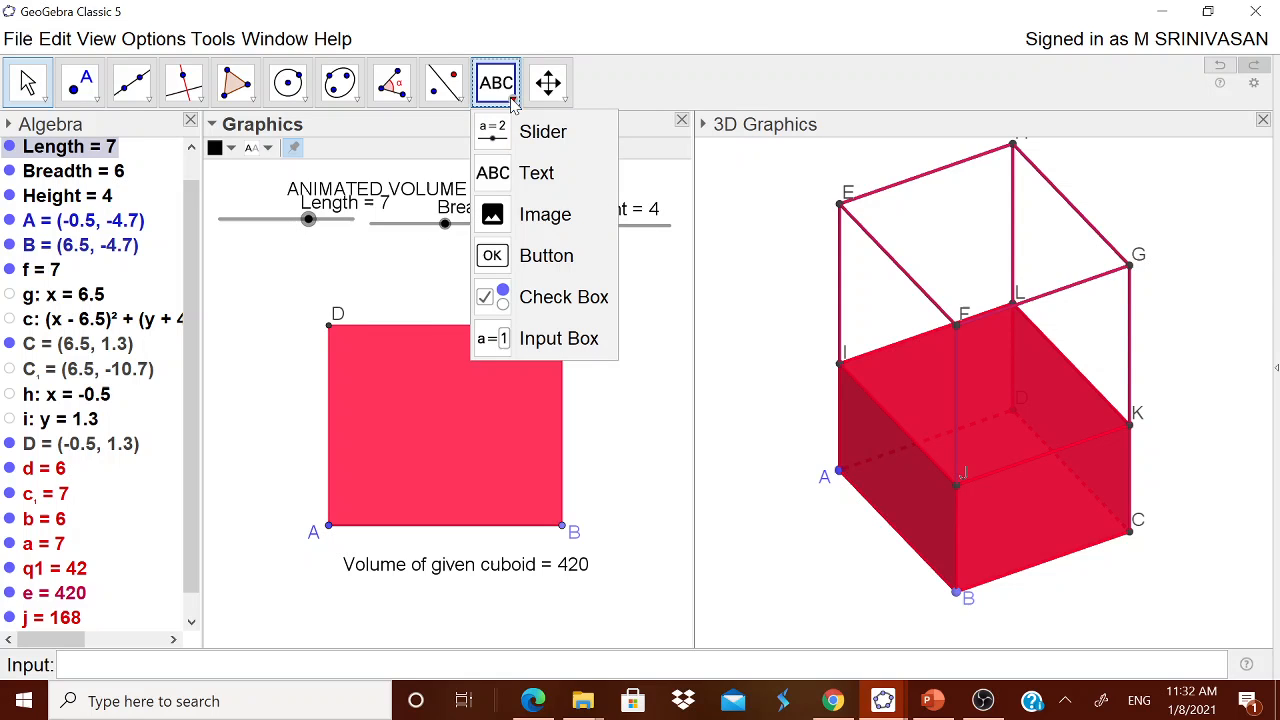
left_click(537, 174)
left_click(490, 621)
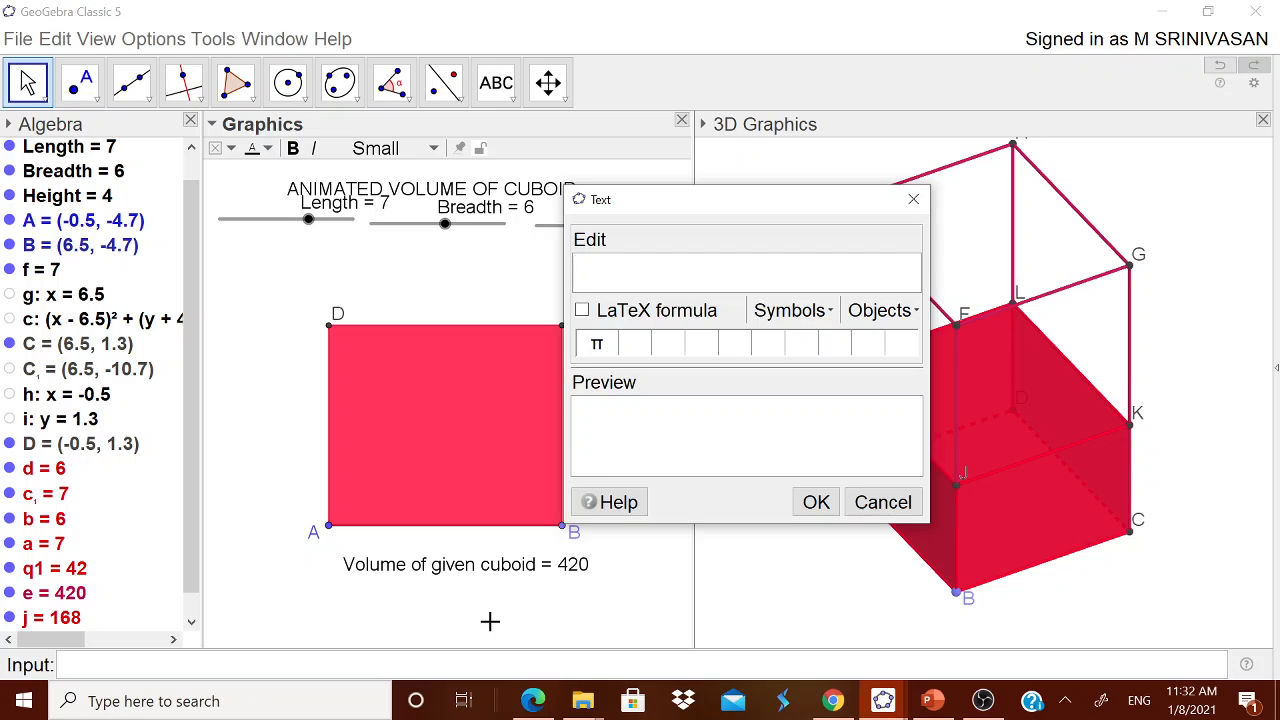
type("Voumeof l")
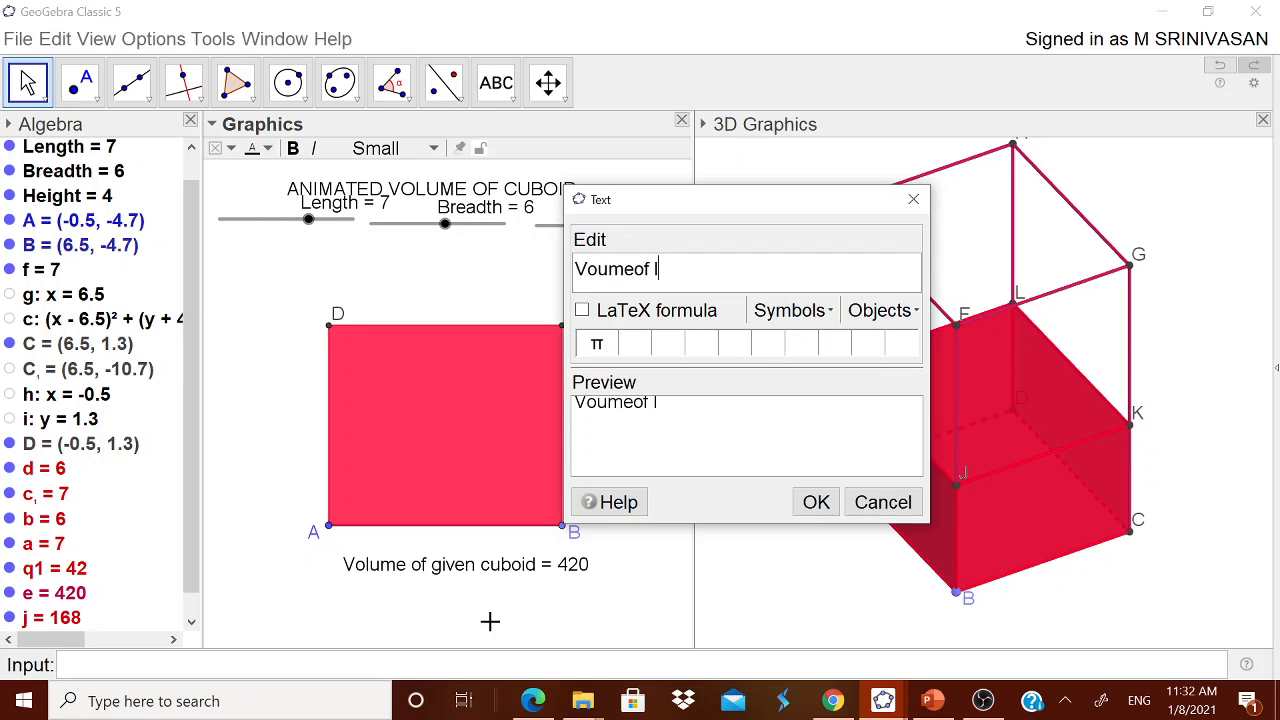
key("BackSpace")
key("BackSpace")
key("BackSpace")
key("BackSpace")
key("BackSpace")
key("BackSpace")
key("BackSpace")
key("Return")
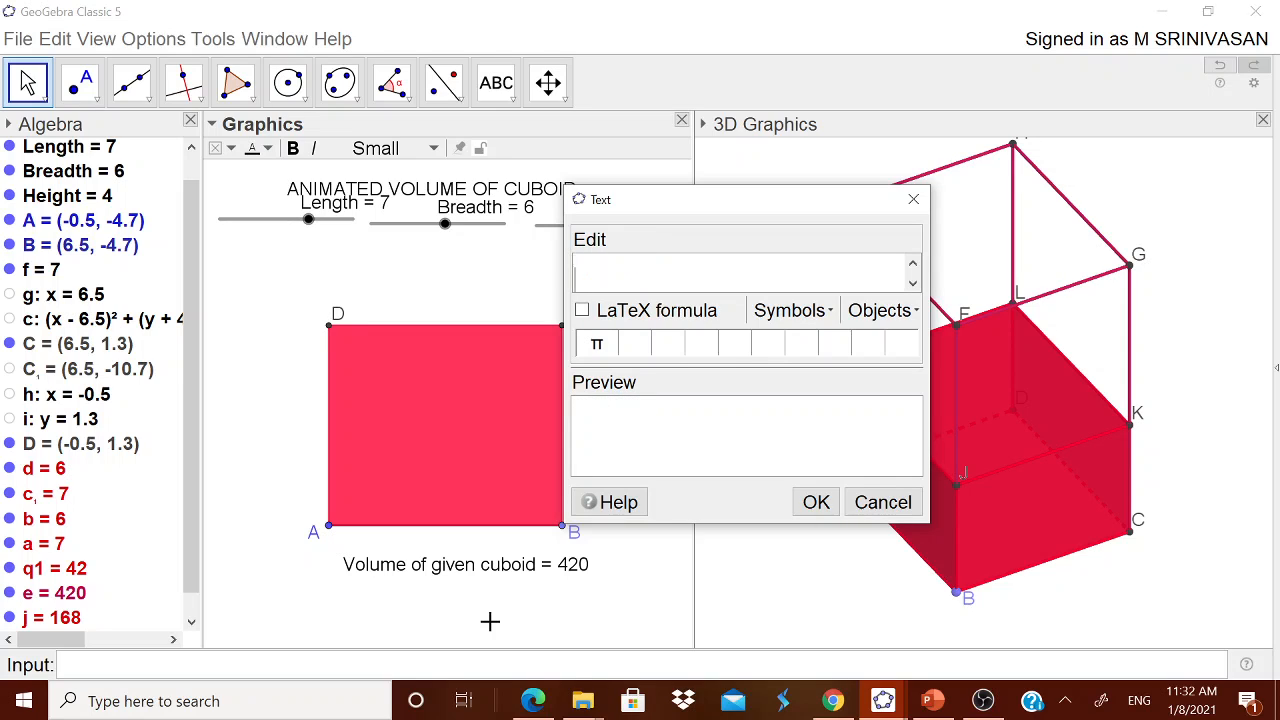
type("Volume of Liq")
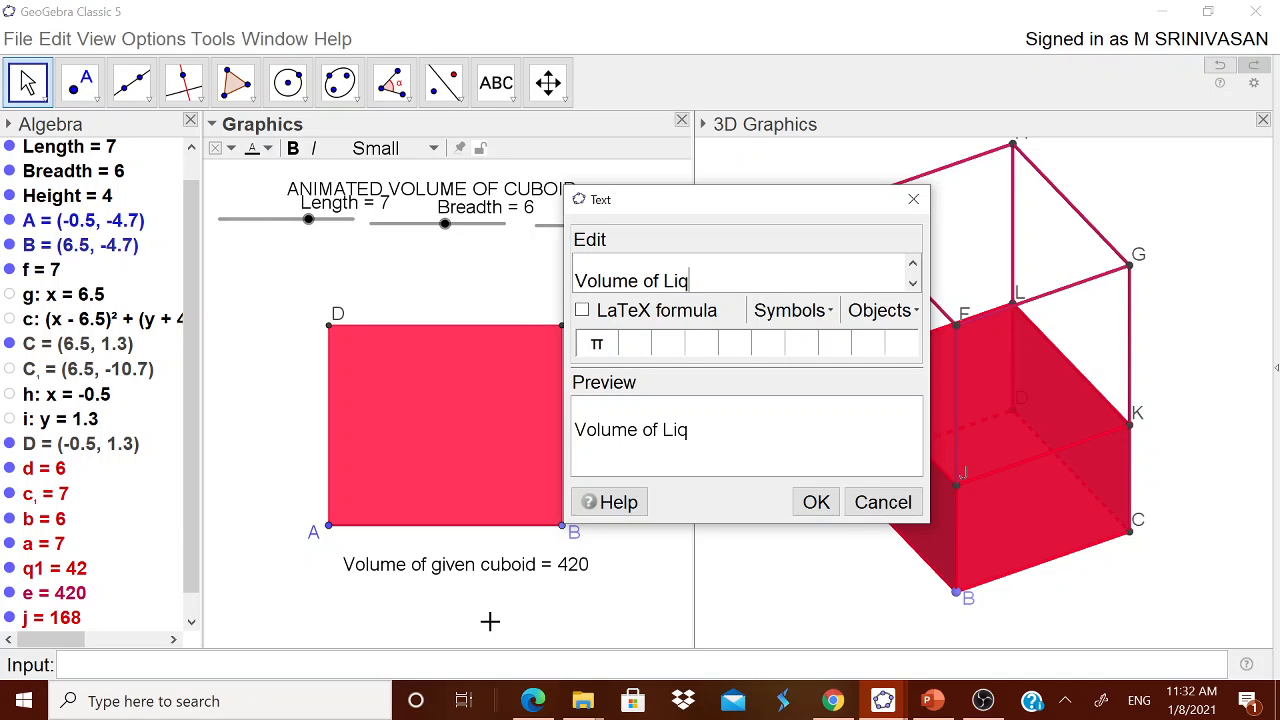
type("uid in cuboi")
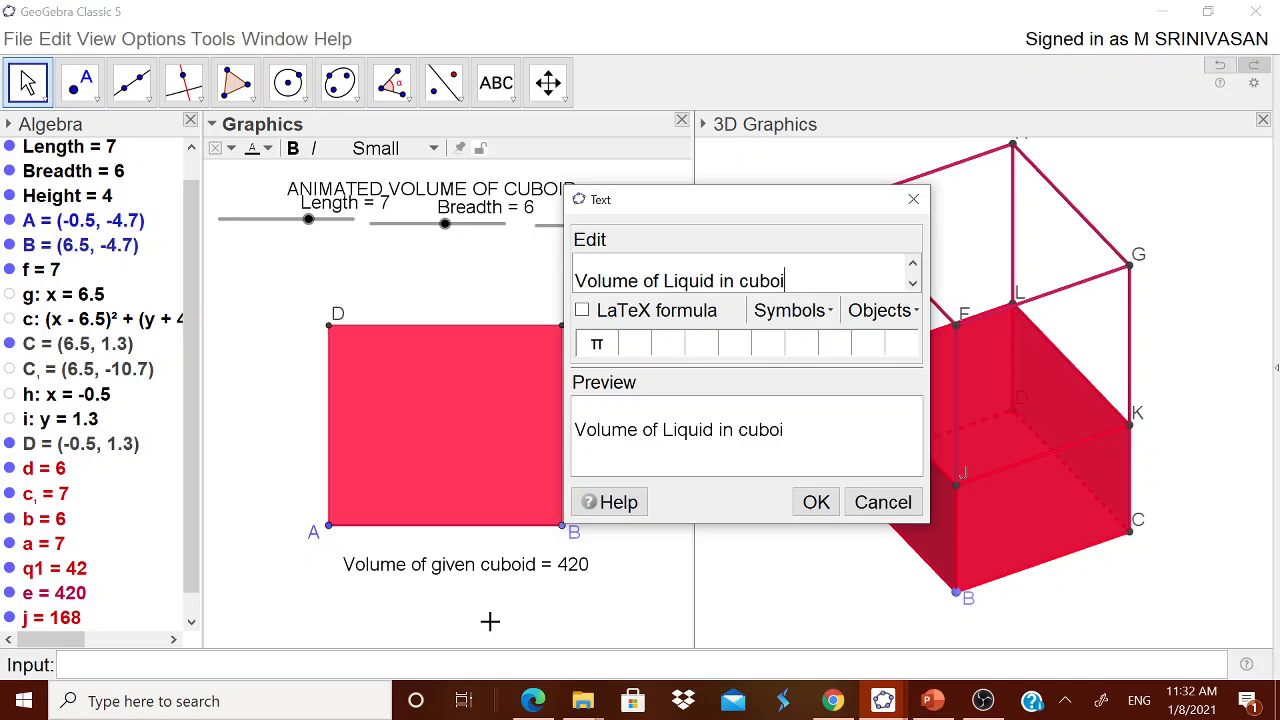
type("d =")
Step: Append object j's value to the liquid volume text and place the text directly beneath the given cuboid's volume
left_click(878, 311)
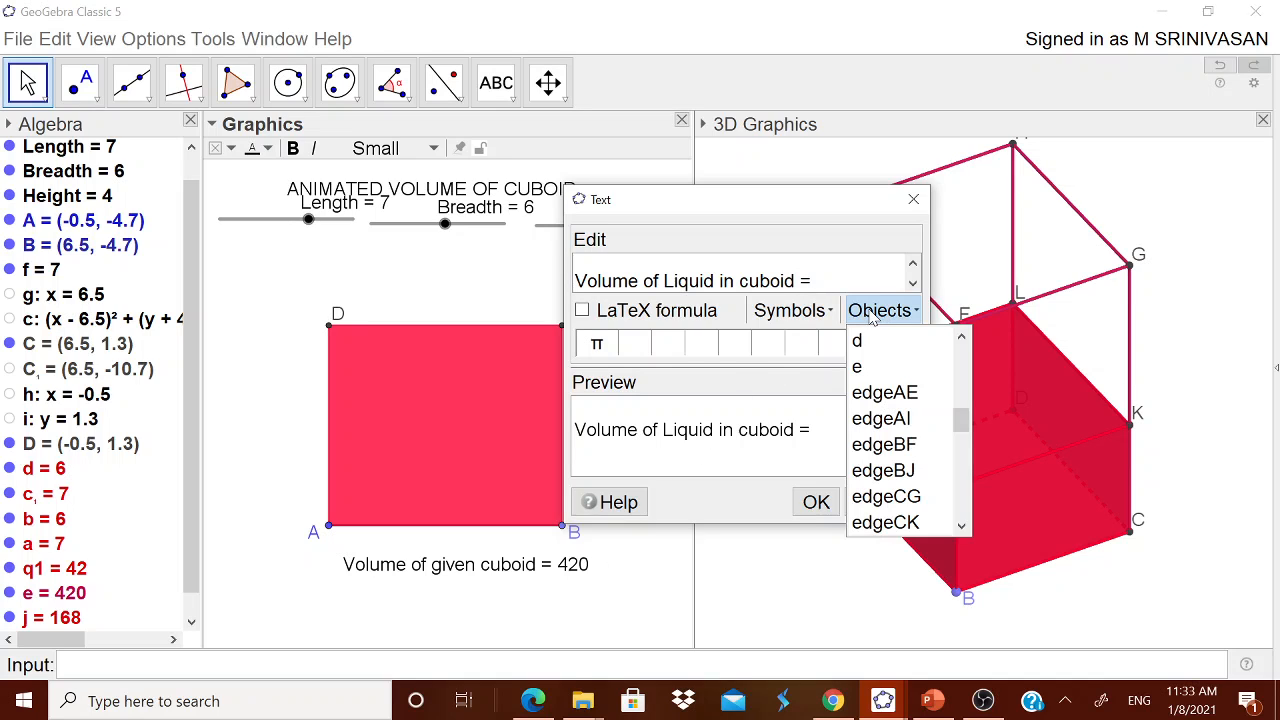
left_click_drag(962, 418, 962, 500)
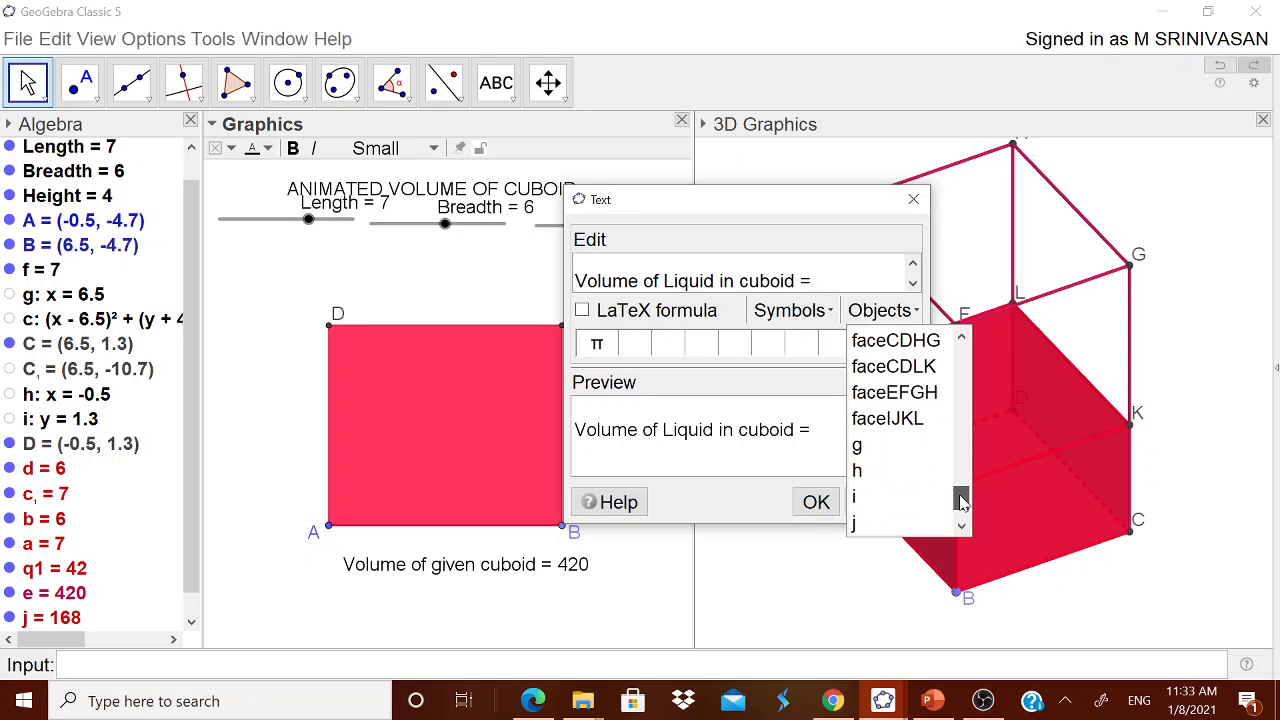
left_click(884, 521)
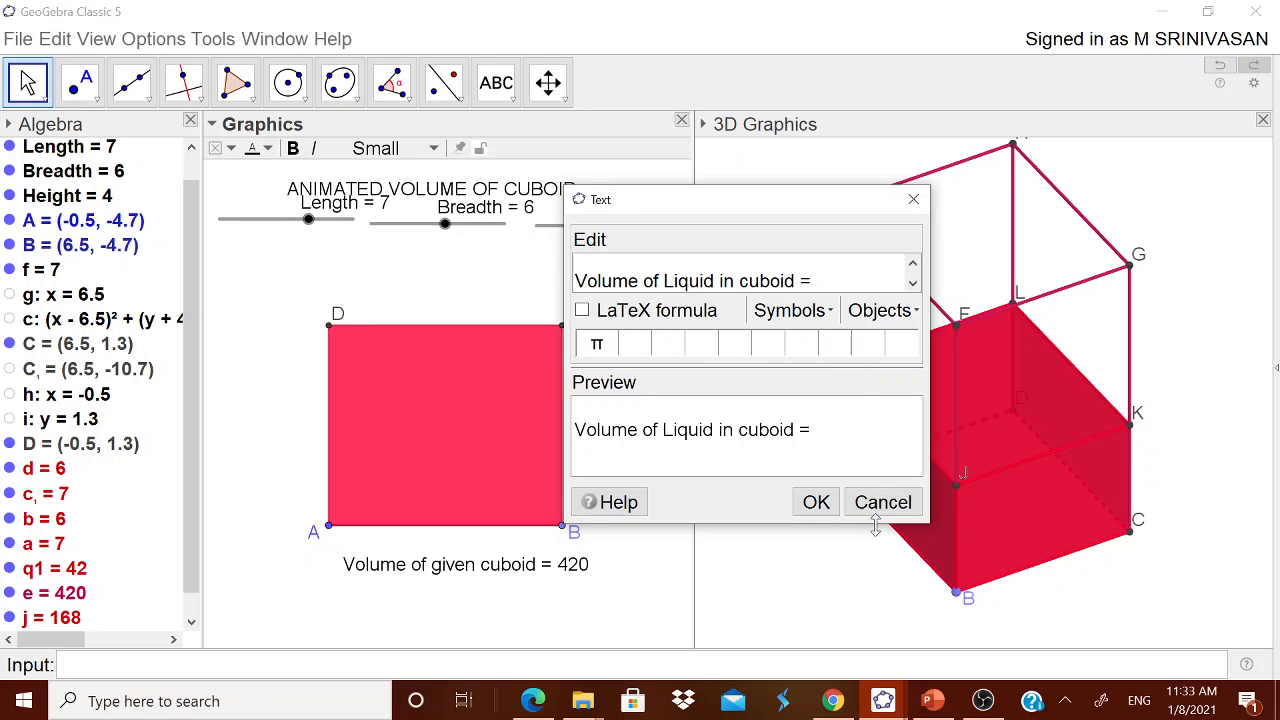
left_click(815, 502)
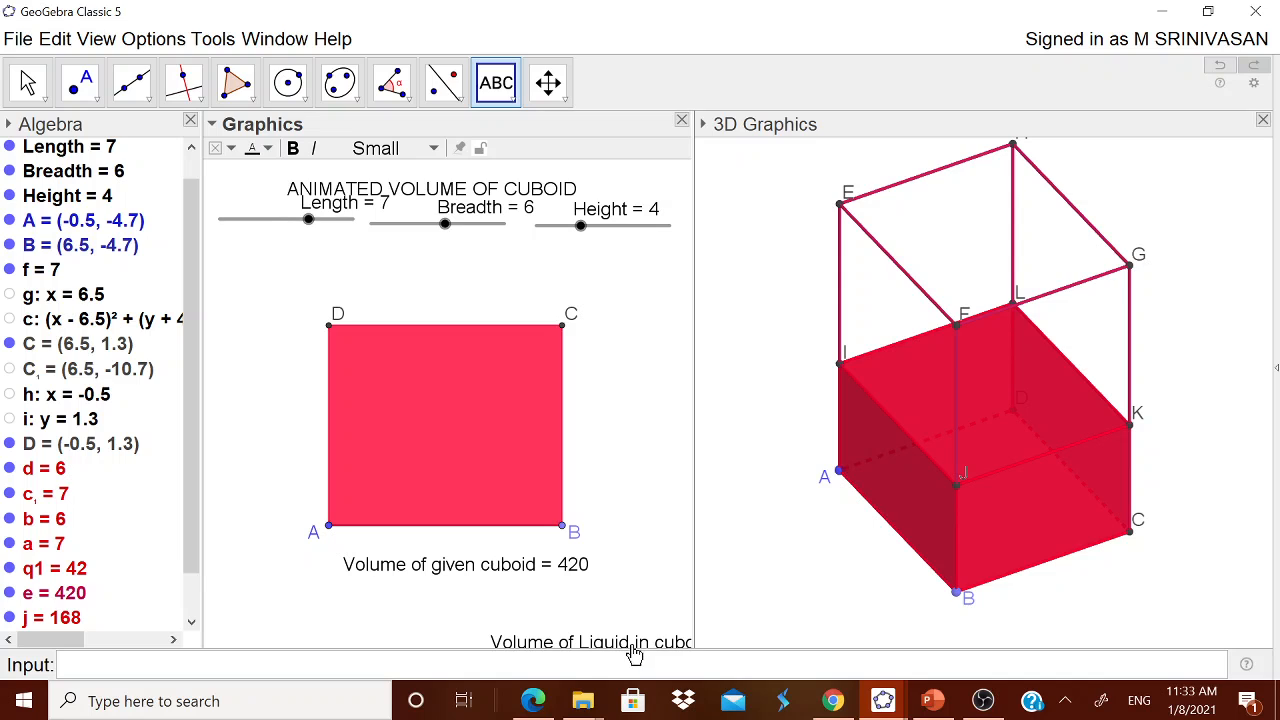
left_click_drag(632, 645, 466, 630)
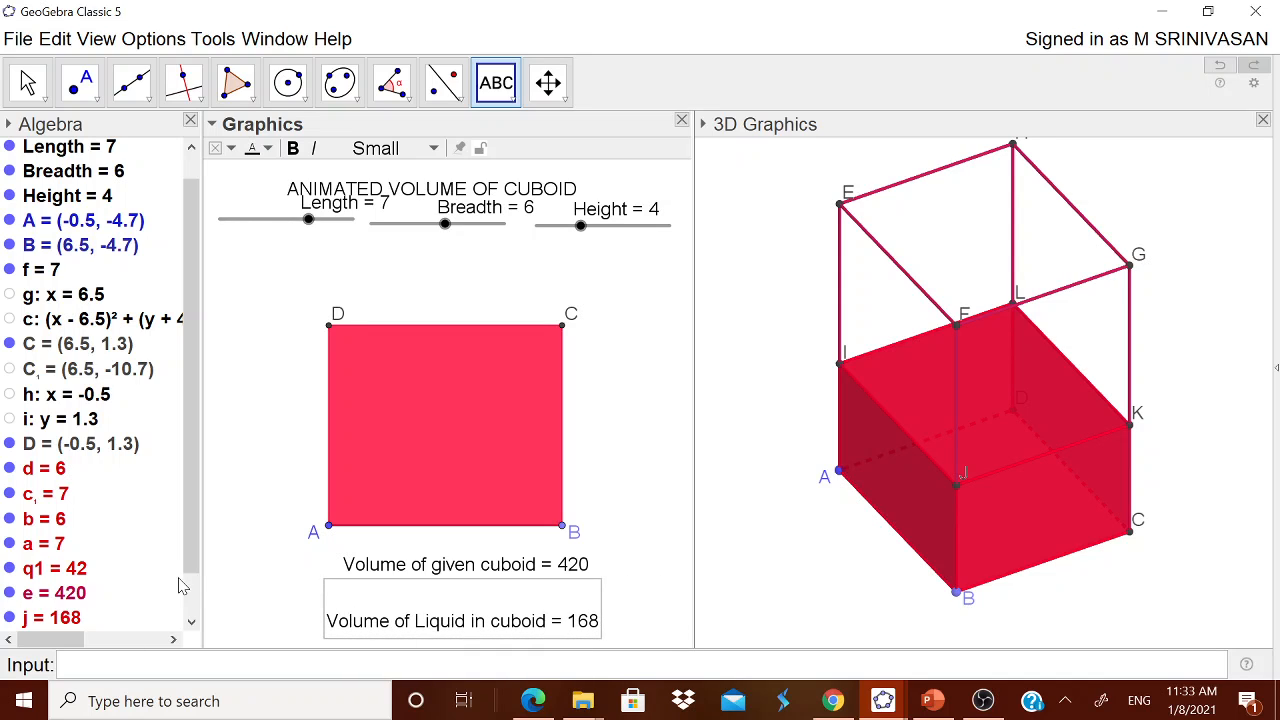
scroll(194, 590, "down", 2)
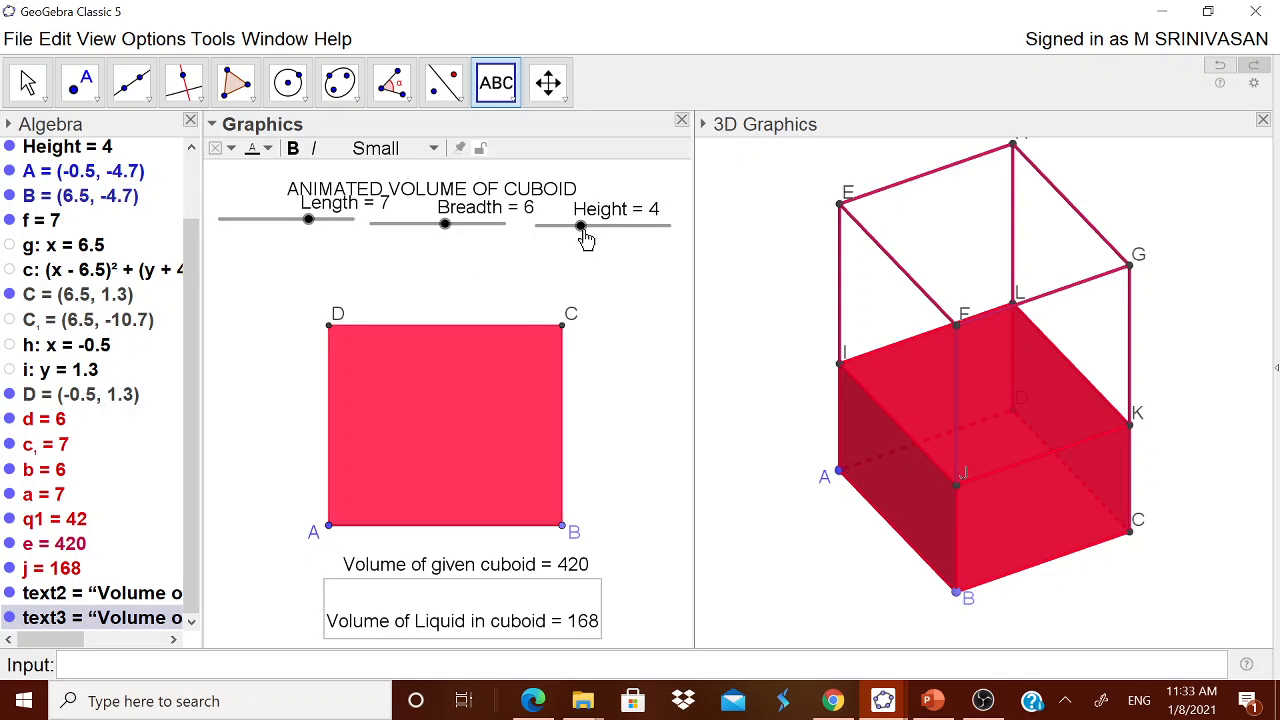
key("Escape")
Step: Test the volume texts by setting Height to 10 and back to 4, and set Breadth to 7 with Length at 7
left_click_drag(586, 237, 690, 229)
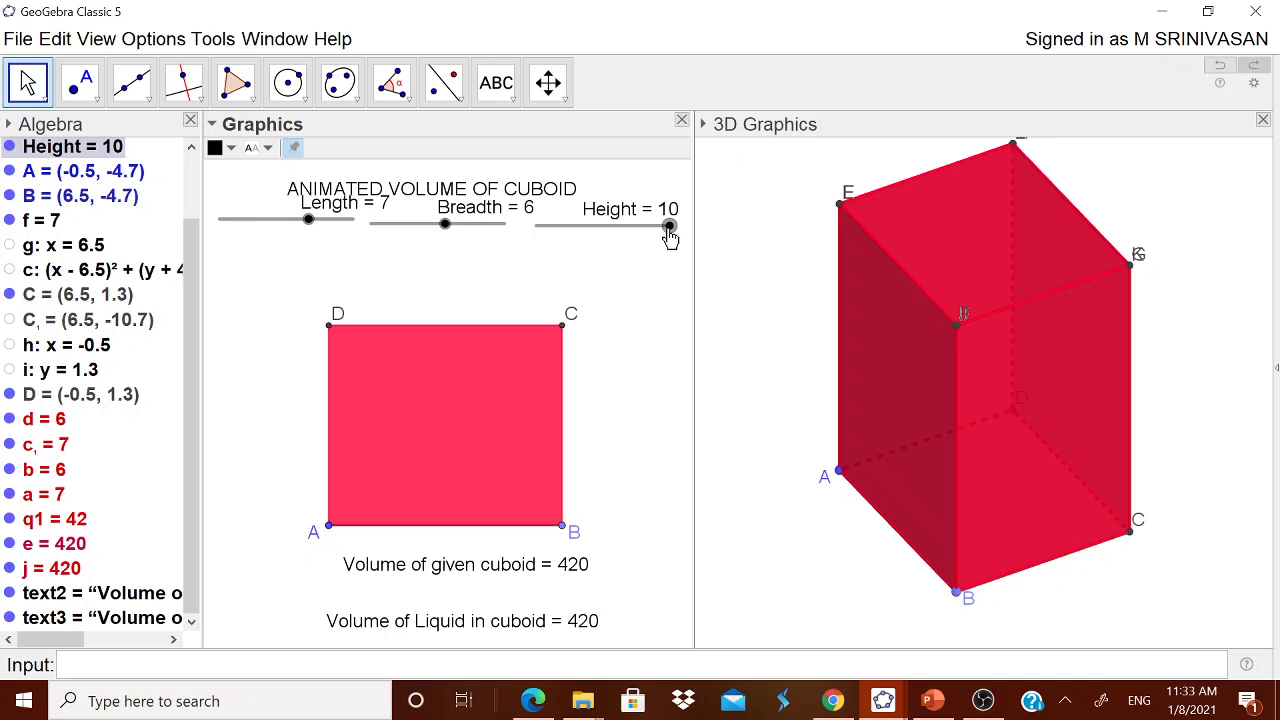
left_click_drag(670, 237, 580, 247)
mouse_move(447, 238)
left_mouse_down()
mouse_move(473, 244)
mouse_move(440, 248)
mouse_move(492, 248)
mouse_move(429, 246)
mouse_move(491, 244)
mouse_move(446, 251)
mouse_move(461, 250)
left_mouse_up()
mouse_move(313, 235)
left_mouse_down()
mouse_move(295, 226)
mouse_move(309, 234)
left_mouse_up()
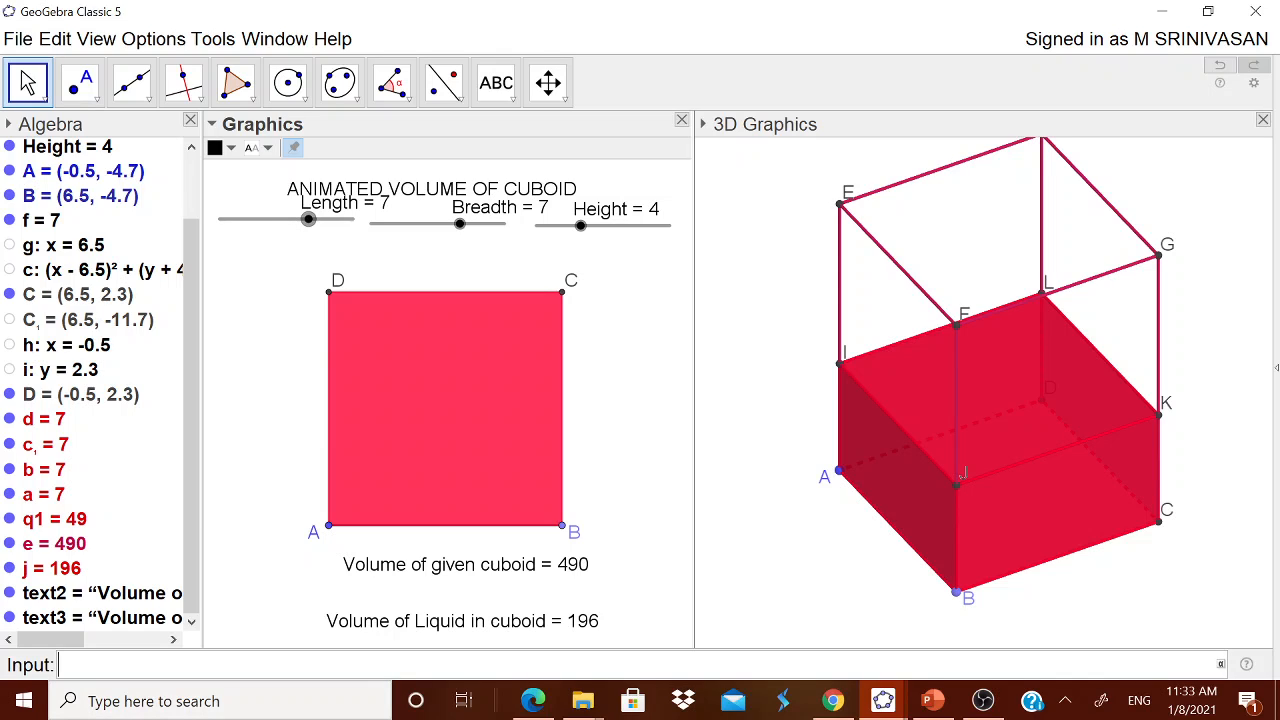
Step: Define the liquid percentage as P=(j/e)*100
type("P")
type("=(j/e)*100")
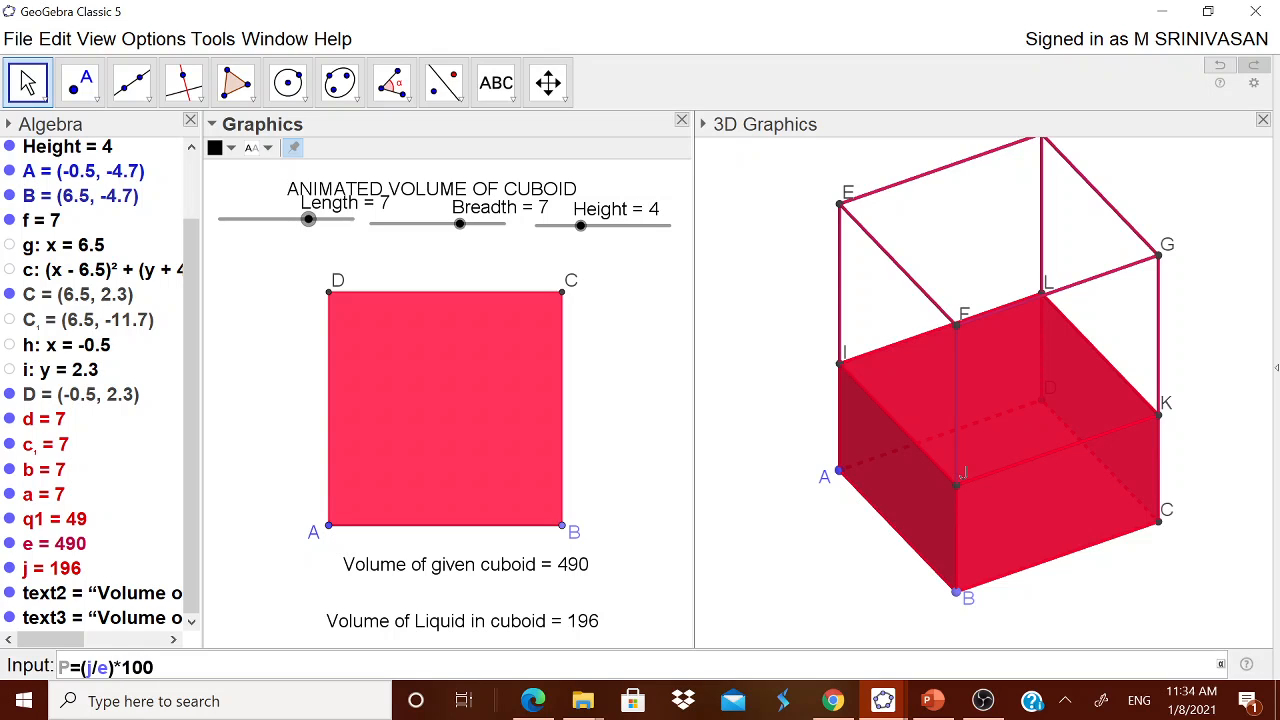
key("Return")
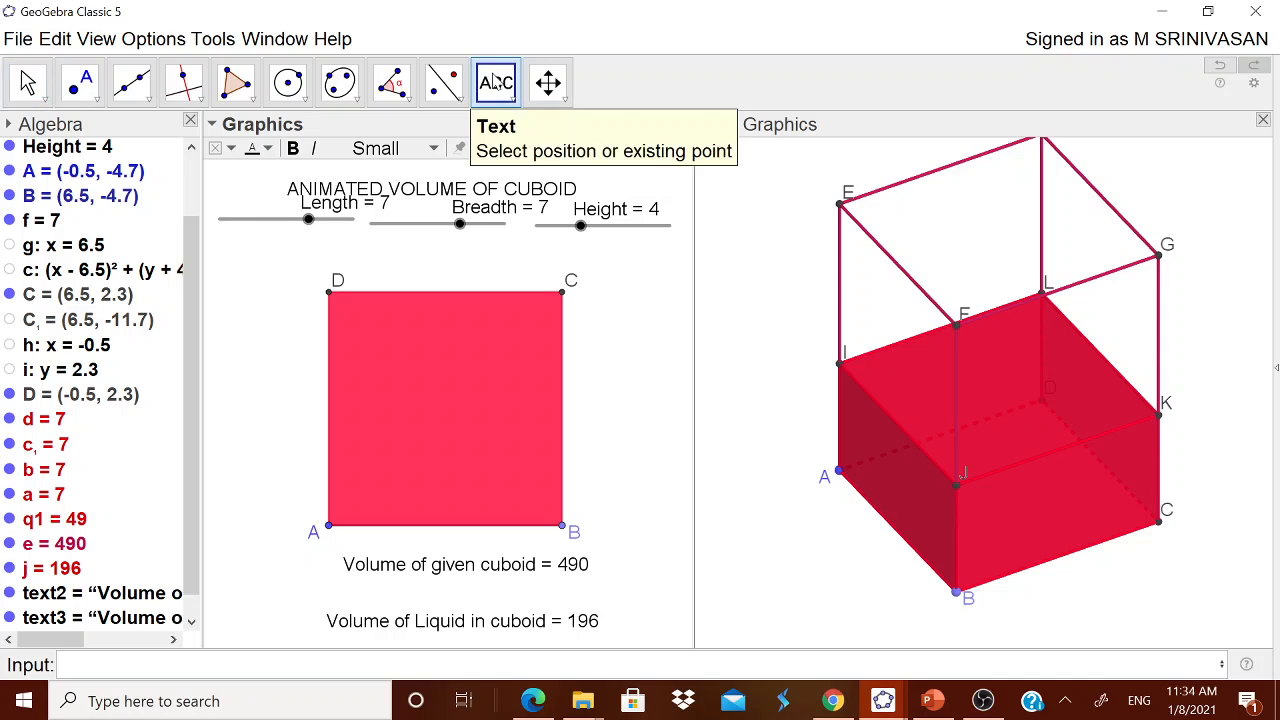
Step: Start a text in the 3D view reading "% of Liquid in the cuboid ="
left_click(497, 84)
left_click(766, 334)
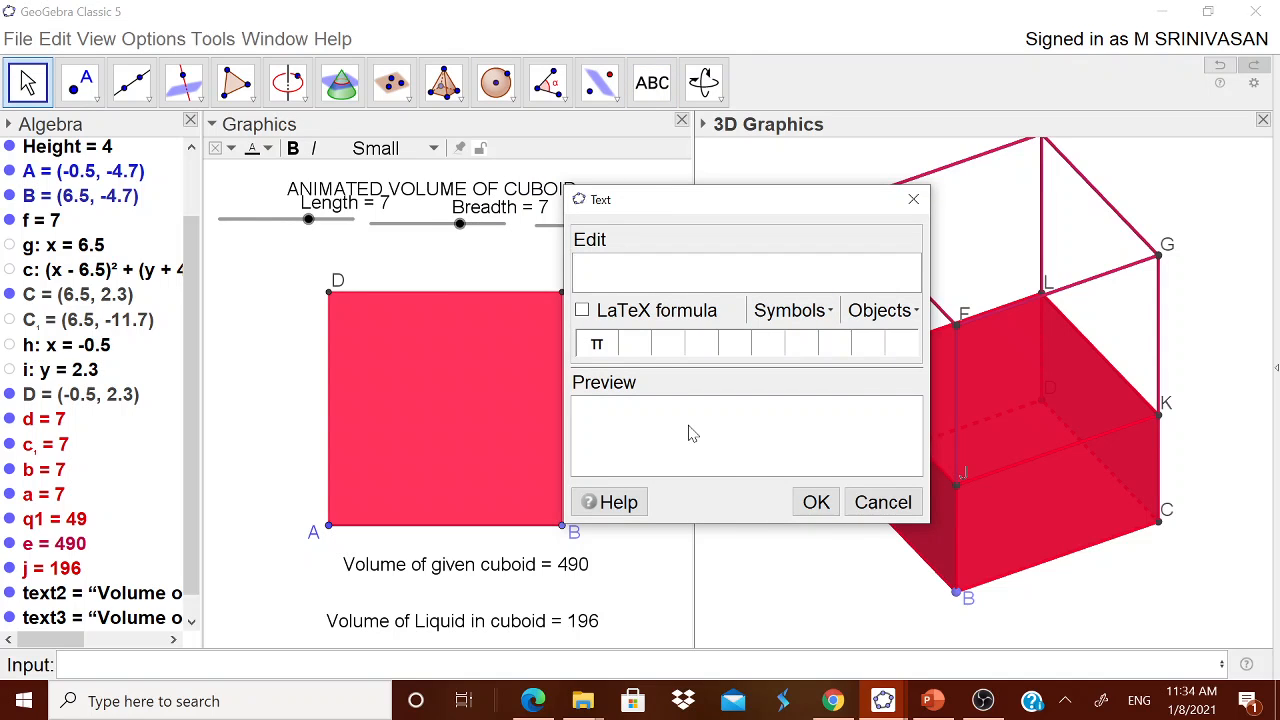
type("% o fl")
key("BackSpace")
key("BackSpace")
key("BackSpace")
type("f Liquid in the")
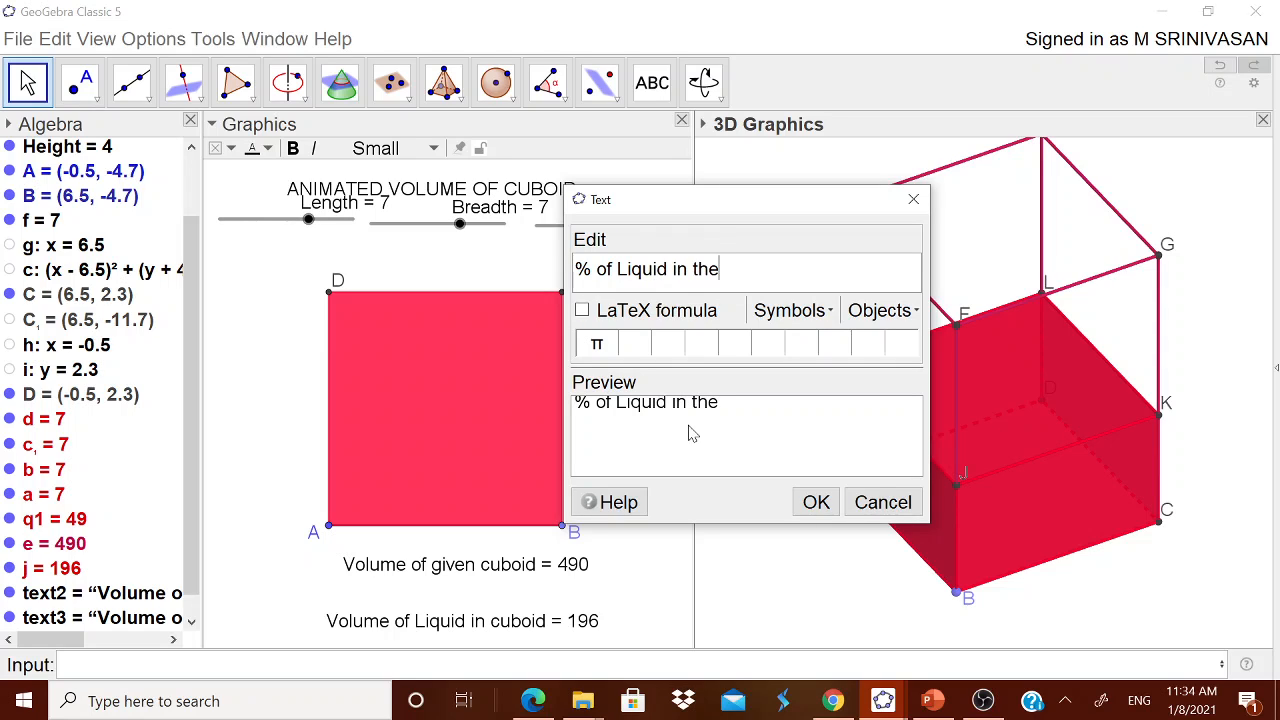
type(" cuboid =")
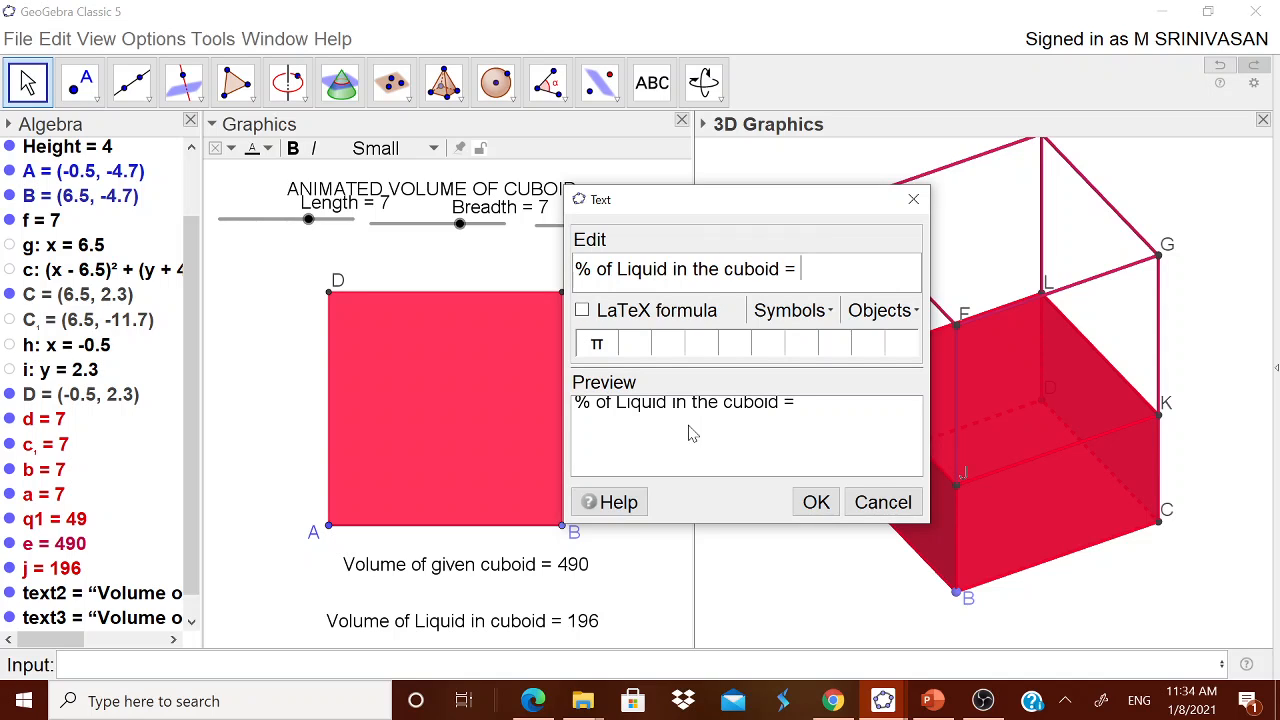
Step: Append the value of P and a % sign to the percentage text, and place the text below the prism
left_click(896, 316)
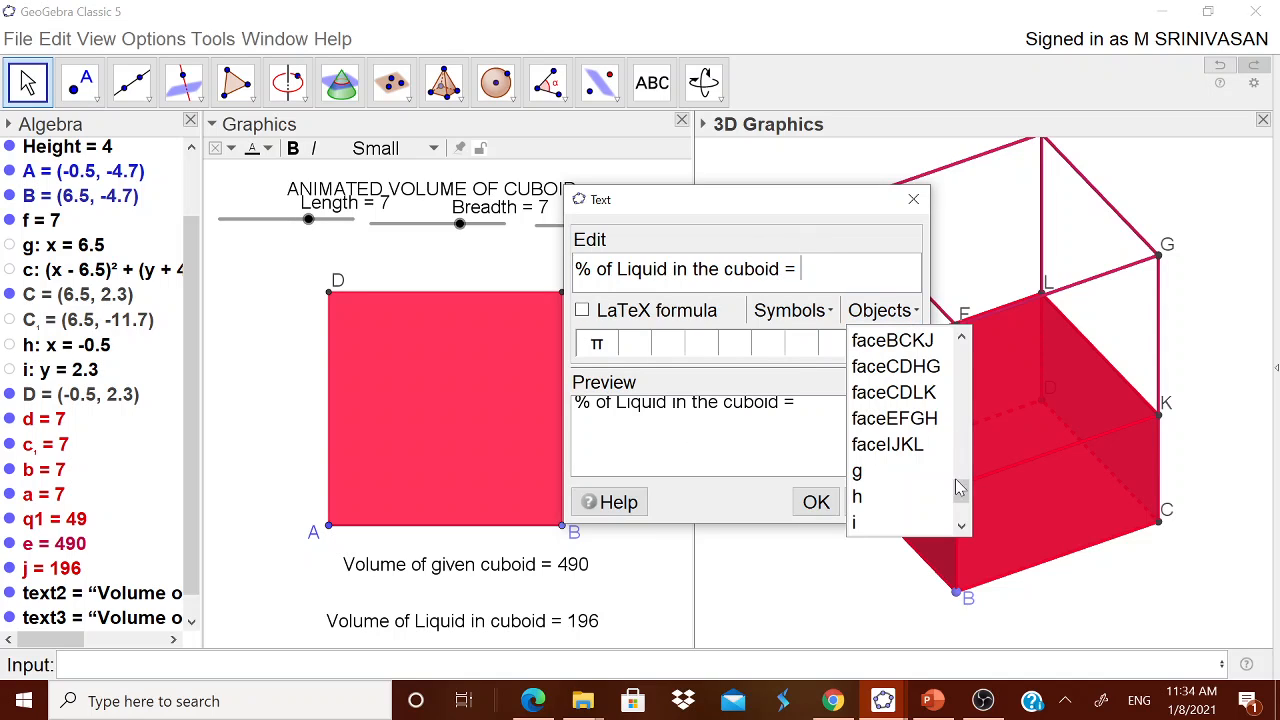
left_click_drag(960, 493, 957, 397)
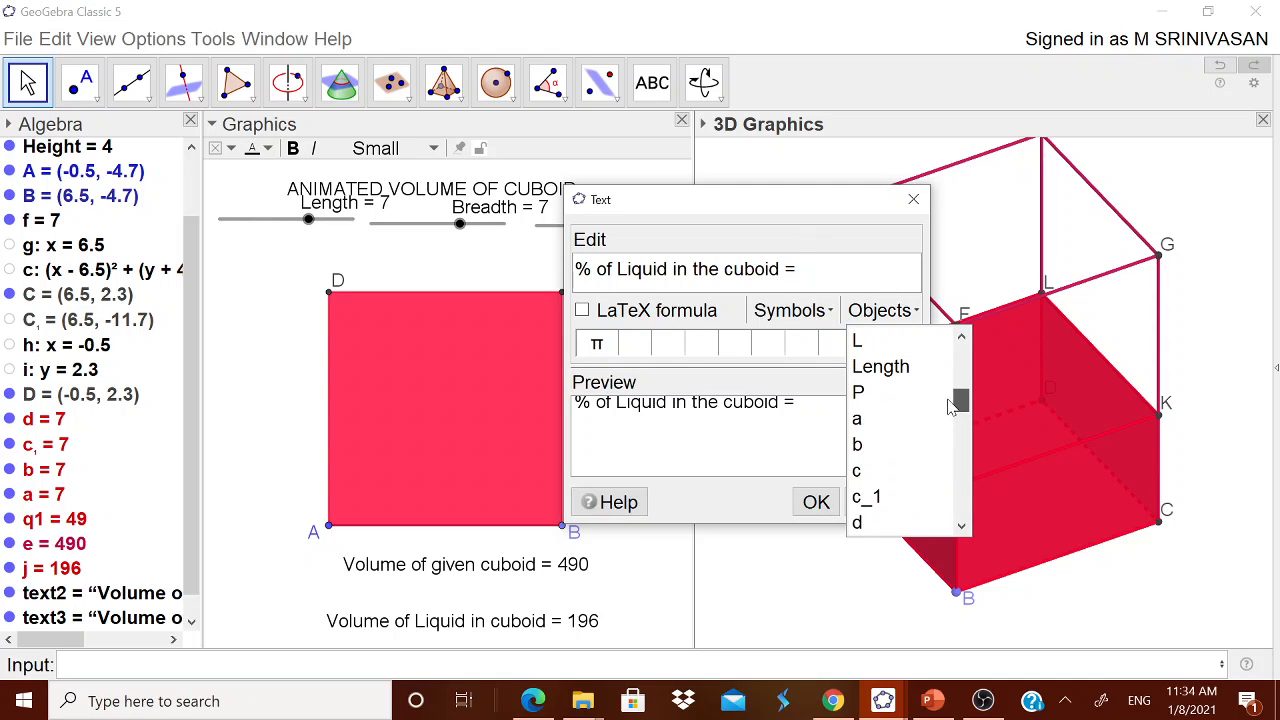
left_click(865, 396)
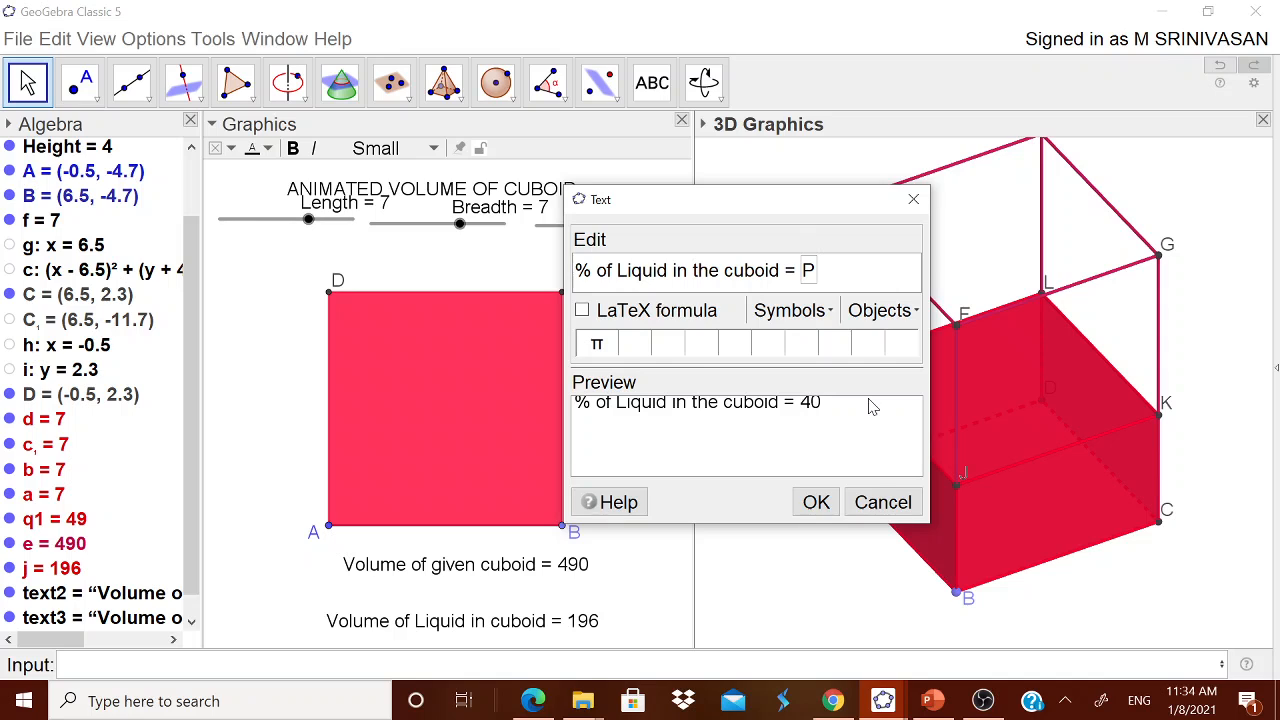
type("%")
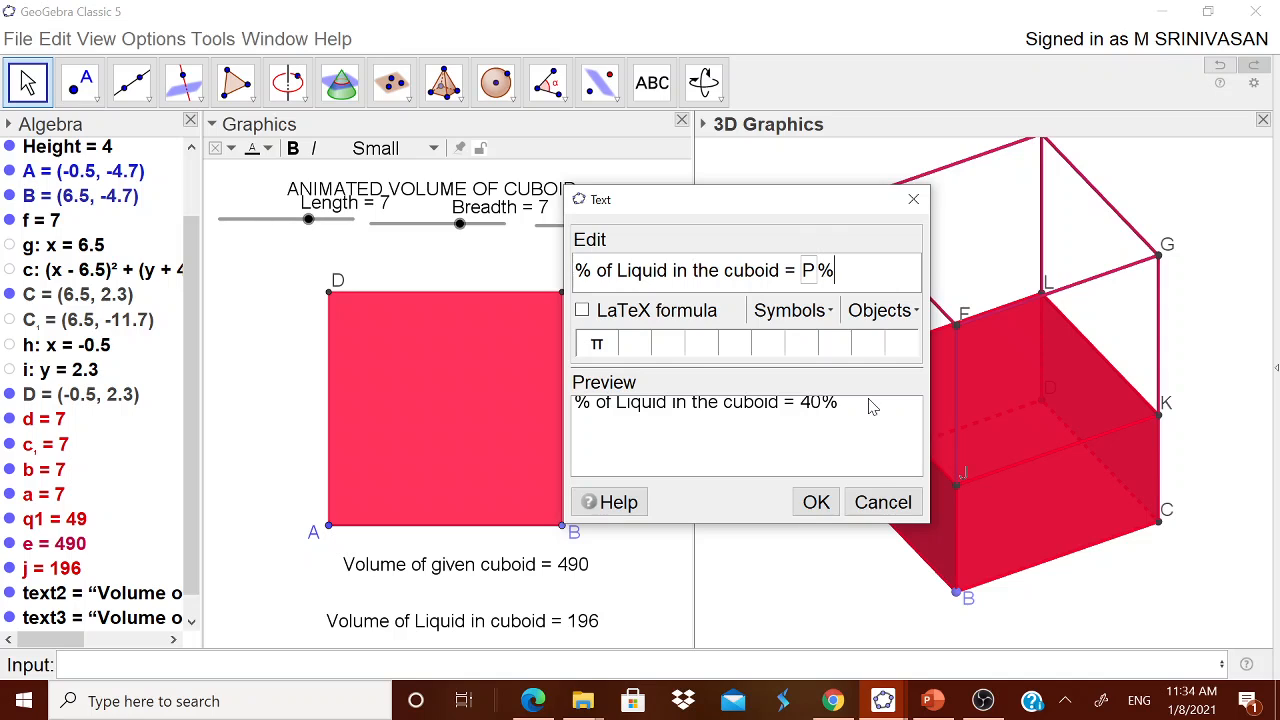
left_click(815, 503)
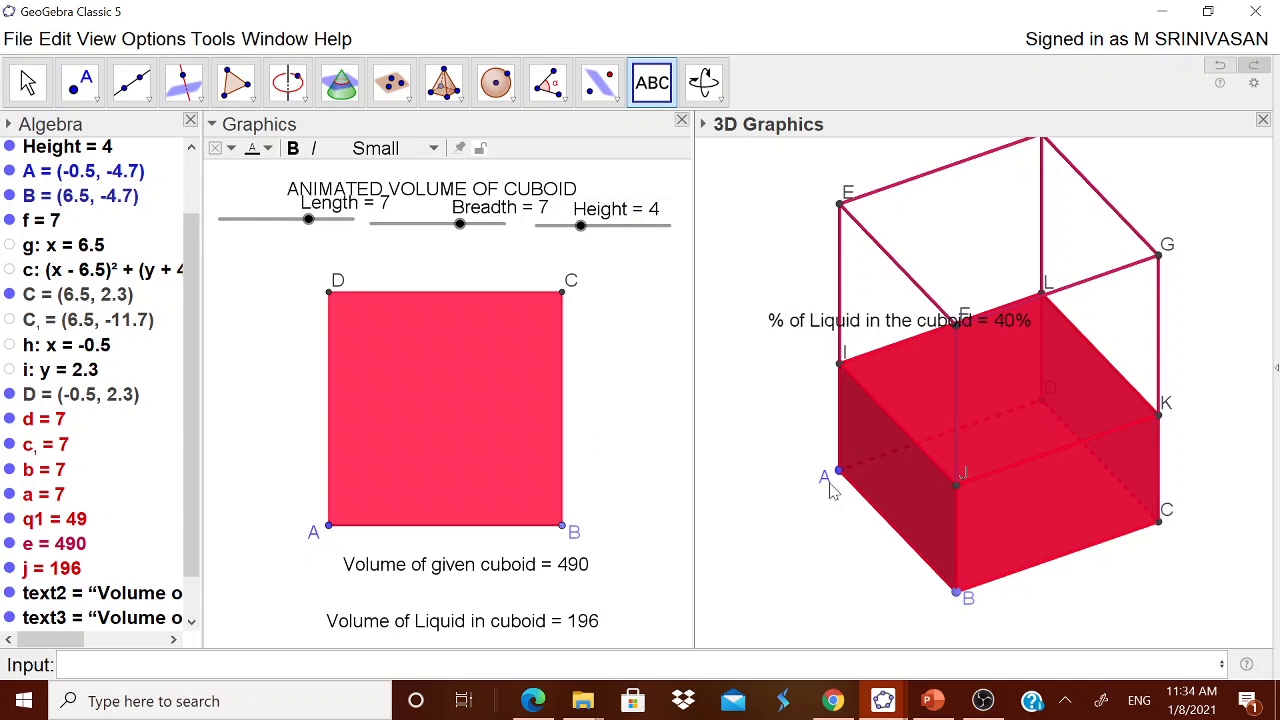
left_click_drag(822, 328, 829, 629)
left_click(883, 503)
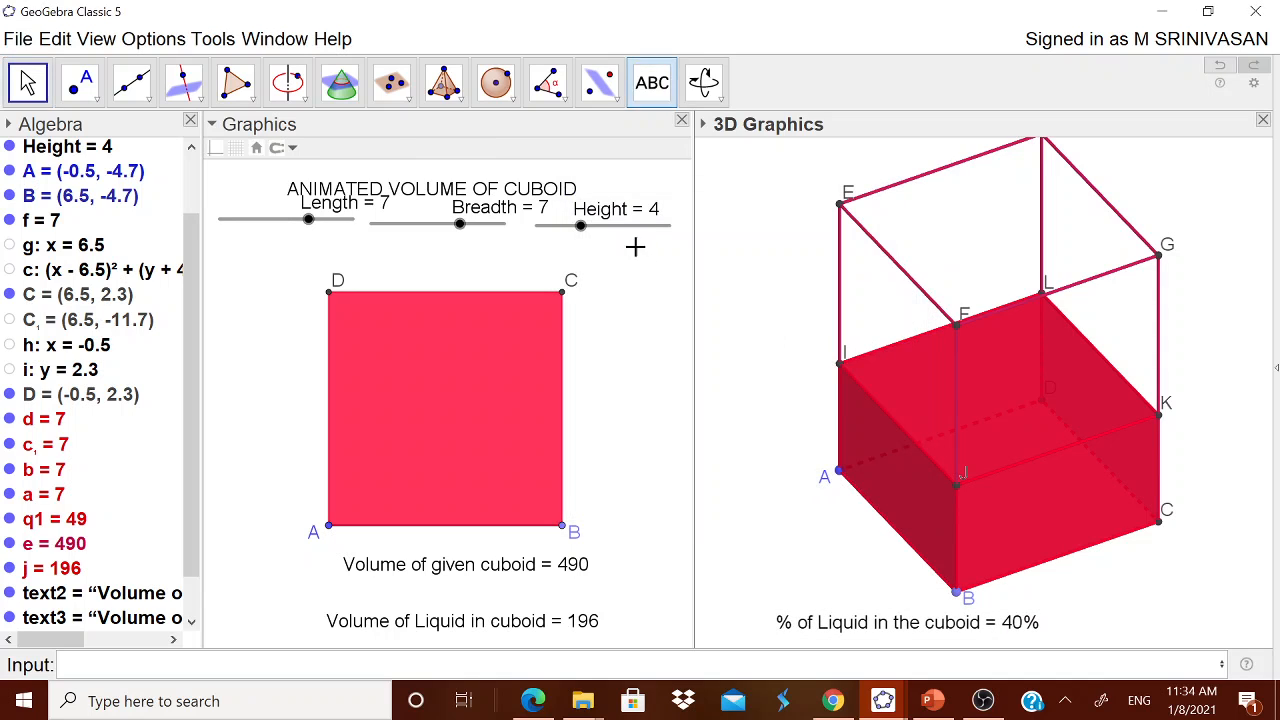
Step: Set the Height slider to 6 with Breadth at 7 to test the percentage text
left_click(589, 231)
mouse_move(591, 236)
left_mouse_down()
mouse_move(688, 237)
mouse_move(612, 237)
left_mouse_up()
mouse_move(464, 236)
left_mouse_down()
mouse_move(434, 234)
mouse_move(476, 236)
mouse_move(446, 238)
mouse_move(457, 226)
left_mouse_up()
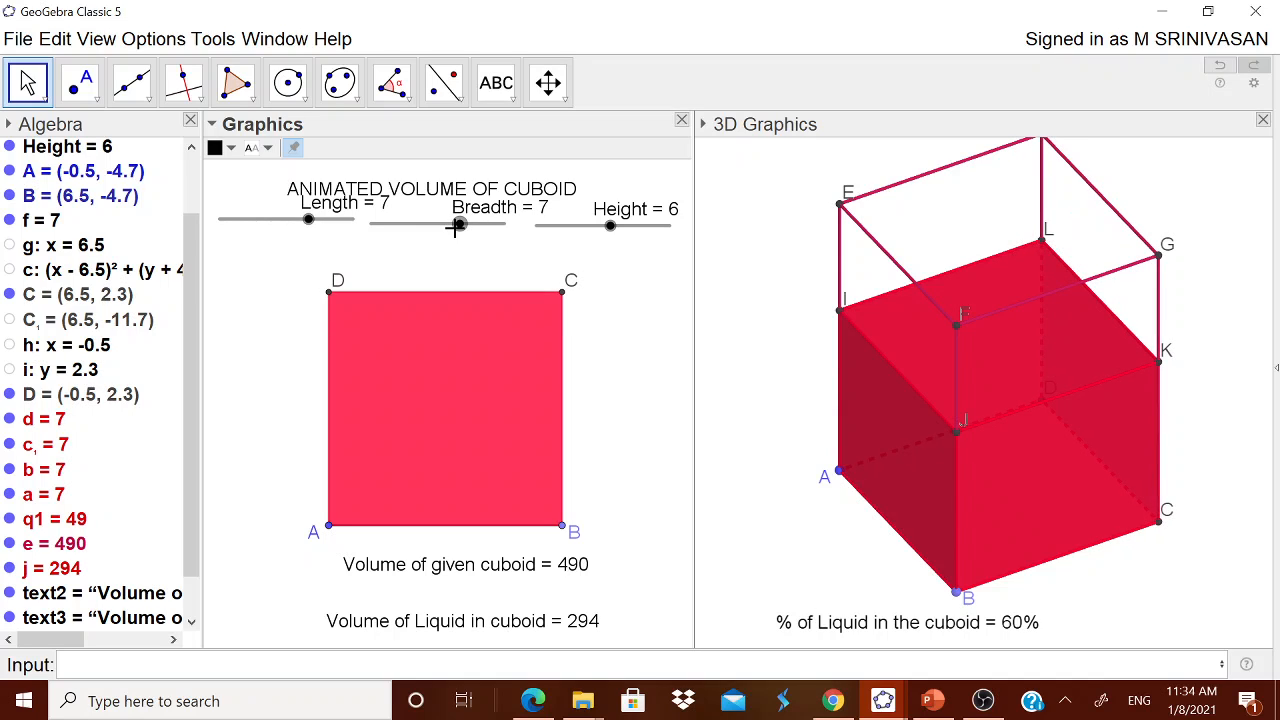